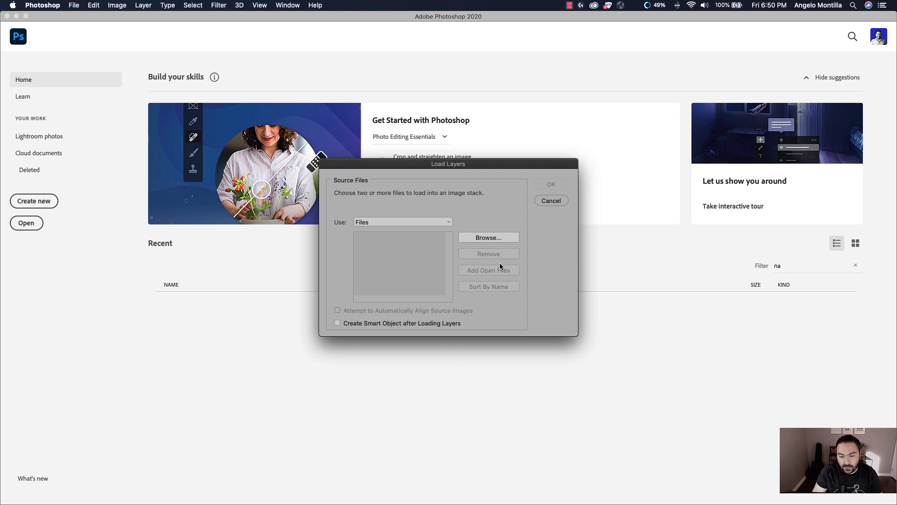
Browse for the layer source files in the PNG folder within Bags in the desktop's July 31 Tutorial folder
{"action": "left_click_drag", "start_coordinate": [479, 163], "coordinate": [491, 156]}
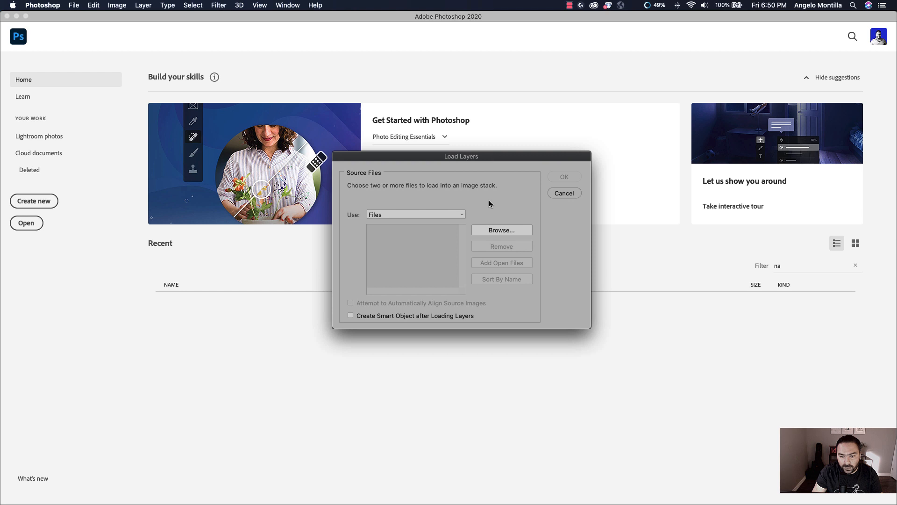
{"action": "left_click", "coordinate": [522, 231]}
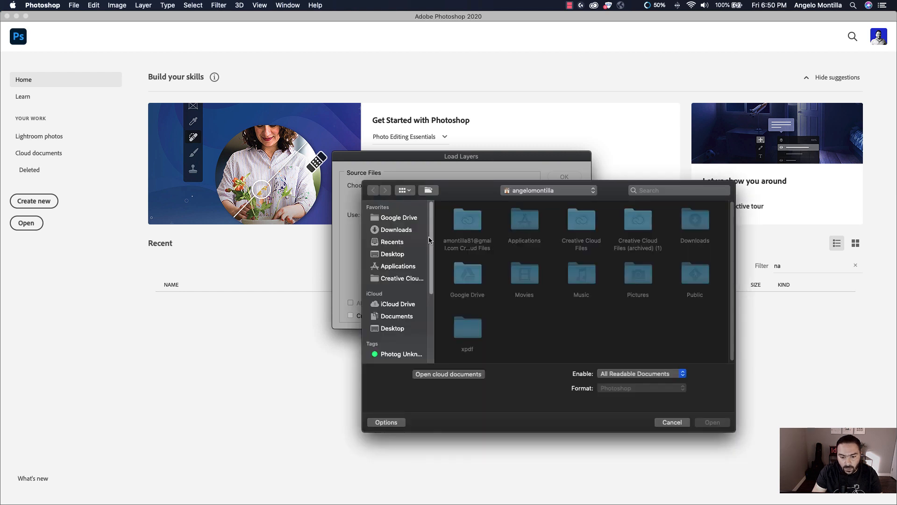
{"action": "left_click", "coordinate": [392, 255]}
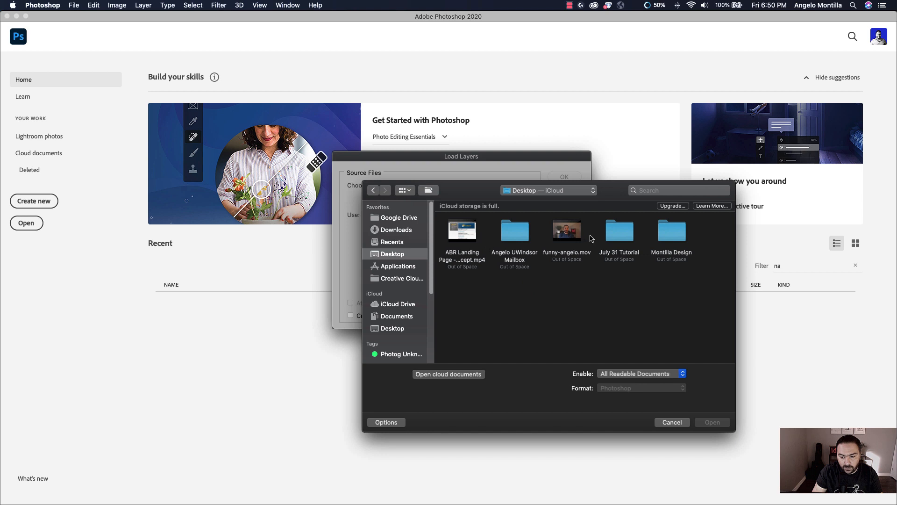
{"action": "double_click", "coordinate": [619, 232]}
{"action": "left_click", "coordinate": [642, 232]}
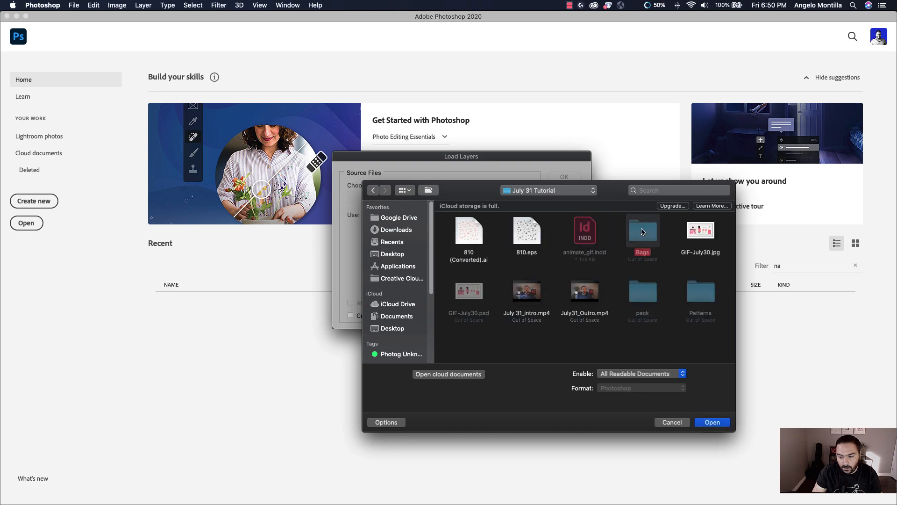
{"action": "double_click", "coordinate": [643, 231]}
{"action": "double_click", "coordinate": [629, 236]}
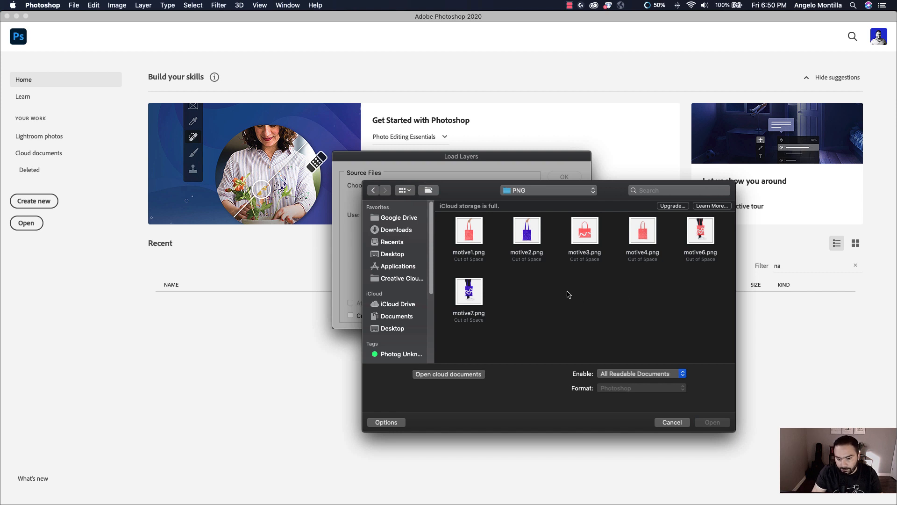
Choose motive1.png and motive2.png as source files and load them as layers of one document
{"action": "left_click", "coordinate": [471, 250]}
{"action": "left_click", "coordinate": [535, 240]}
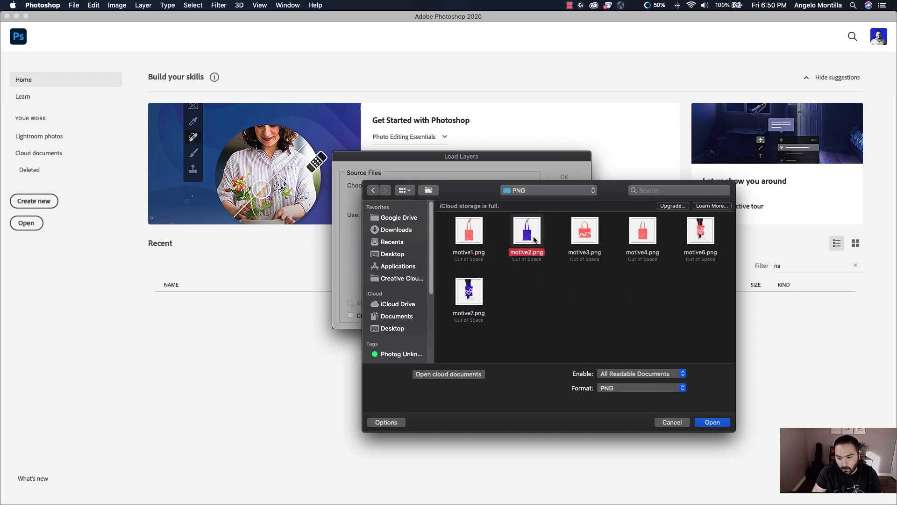
{"action": "left_click", "coordinate": [471, 241]}
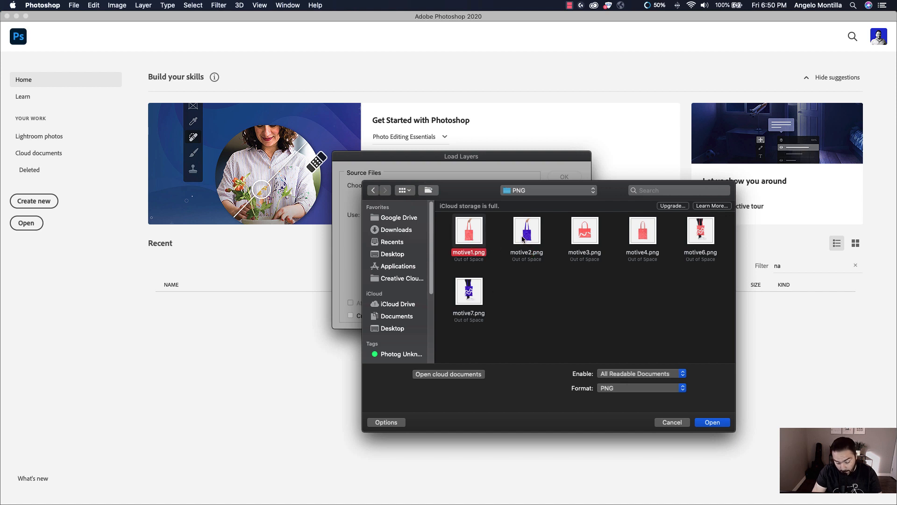
{"action": "left_click", "coordinate": [522, 240], "text": "shift"}
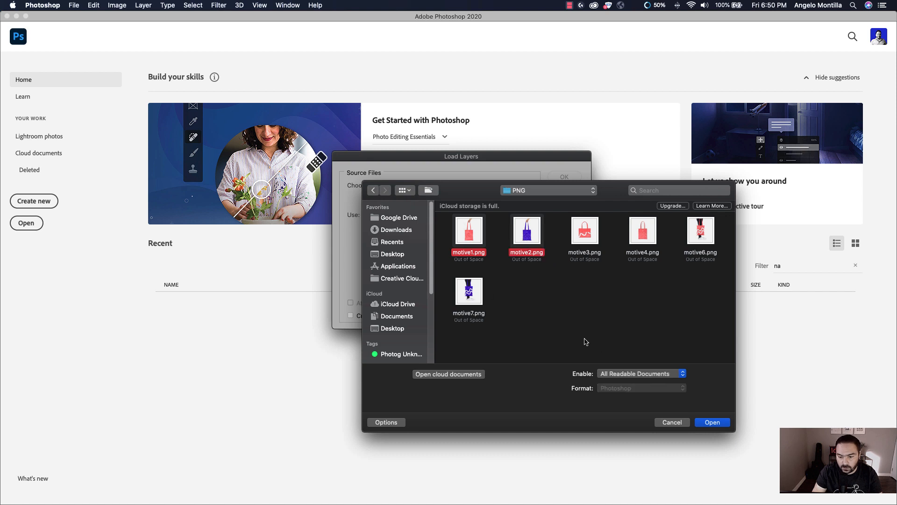
{"action": "left_click", "coordinate": [712, 423]}
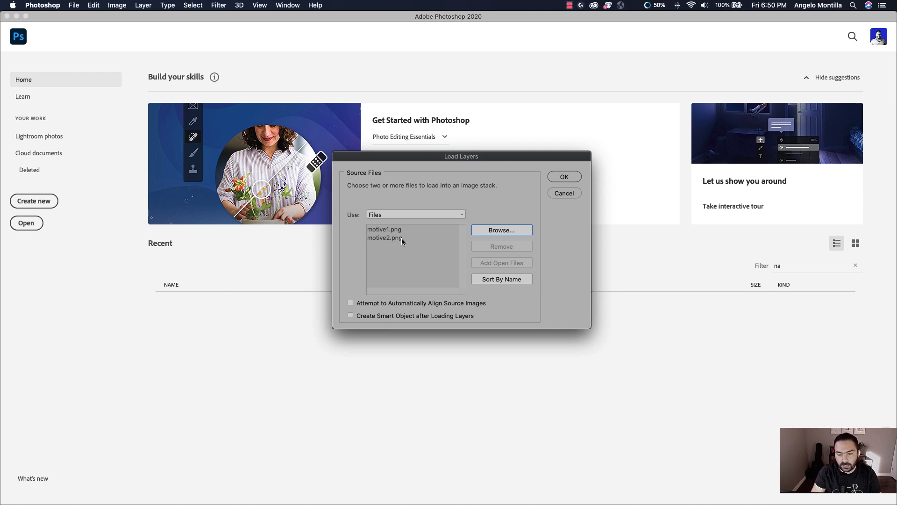
{"action": "left_click", "coordinate": [565, 176]}
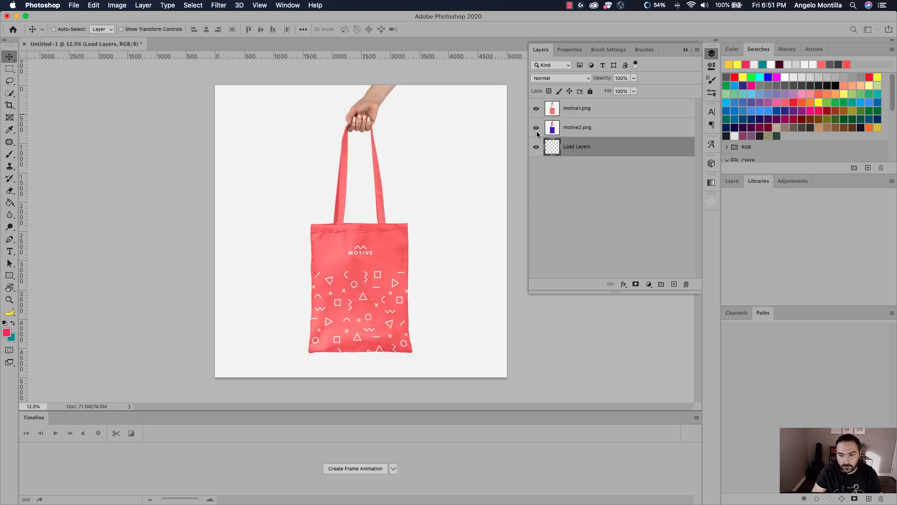
Compare the two bag layers by toggling motive1.png's visibility, and leave only motive1.png shown by hiding motive2.png
{"action": "left_click", "coordinate": [537, 110]}
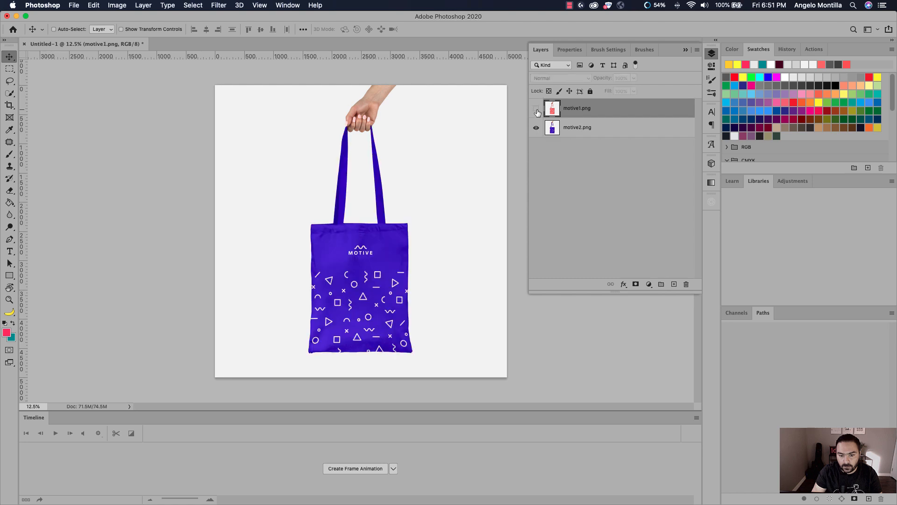
{"action": "left_click", "coordinate": [537, 111]}
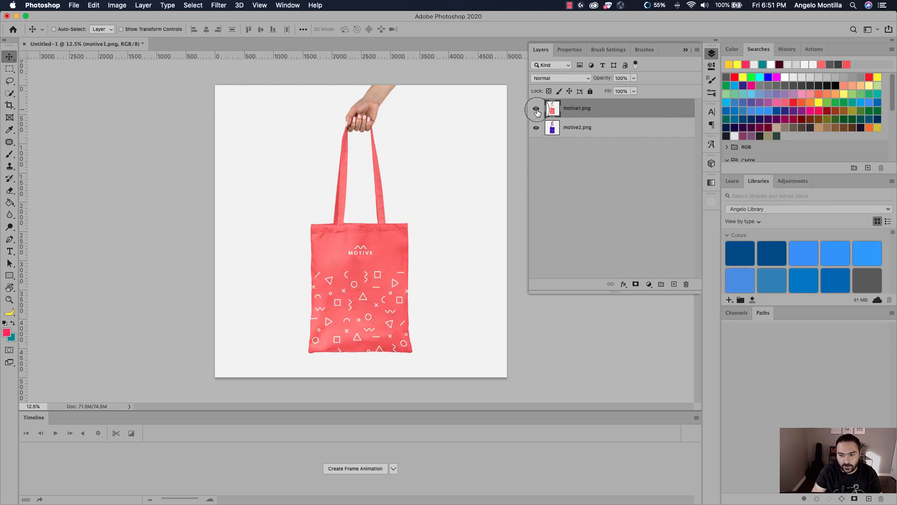
{"action": "left_click", "coordinate": [537, 111]}
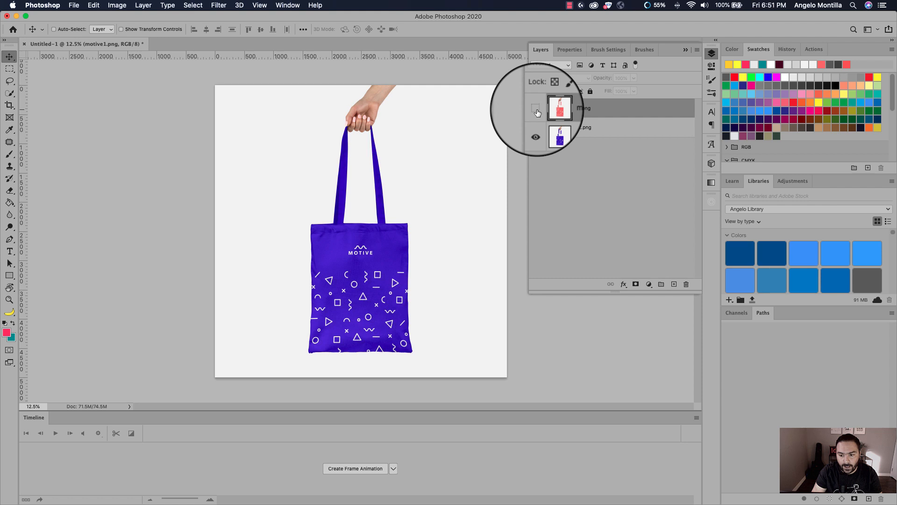
{"action": "left_click", "coordinate": [536, 111]}
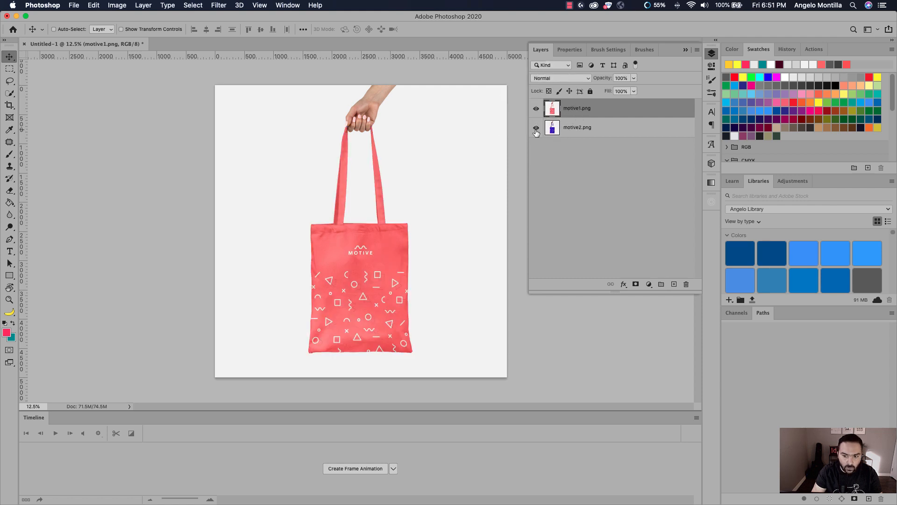
{"action": "left_click", "coordinate": [536, 128]}
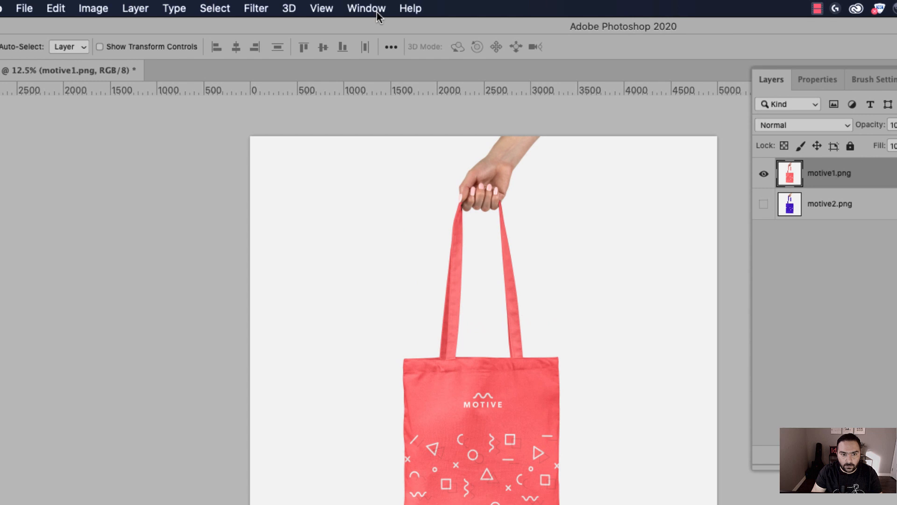
Hide the Timeline and show it again
{"action": "left_click", "coordinate": [377, 12]}
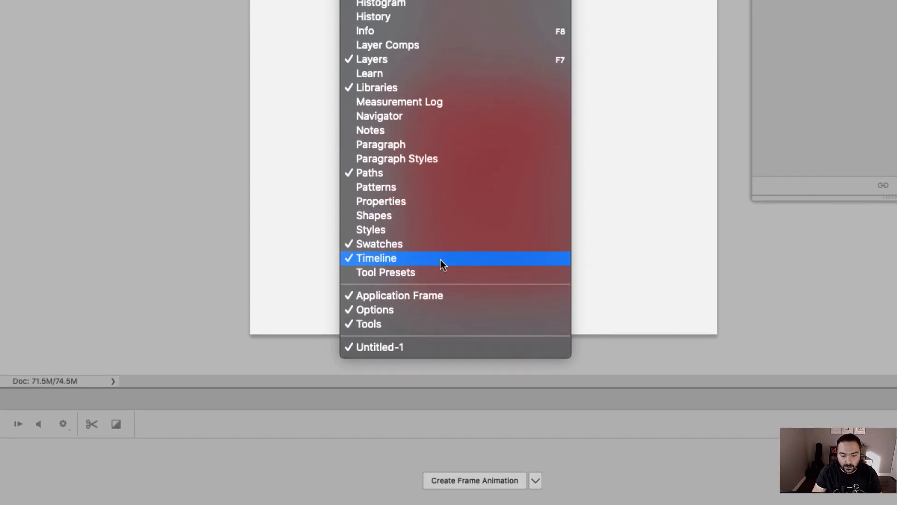
{"action": "left_click", "coordinate": [438, 260]}
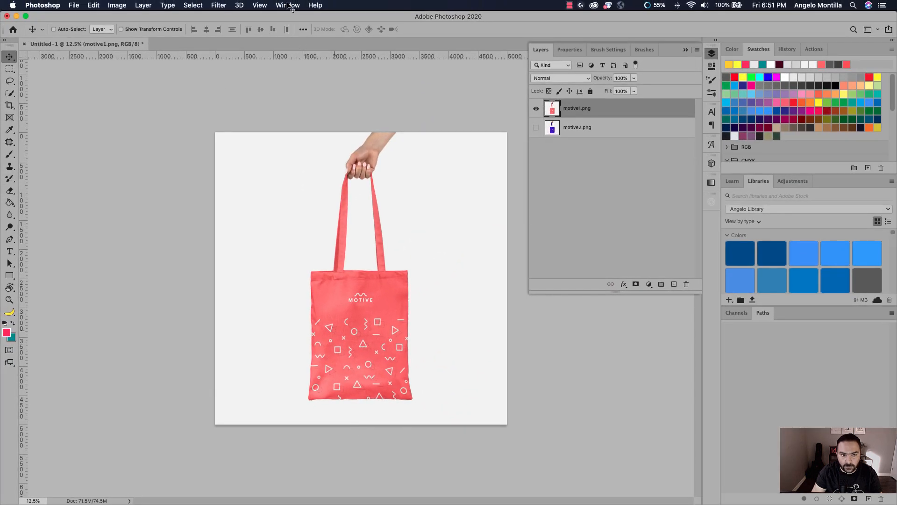
{"action": "left_click", "coordinate": [290, 6]}
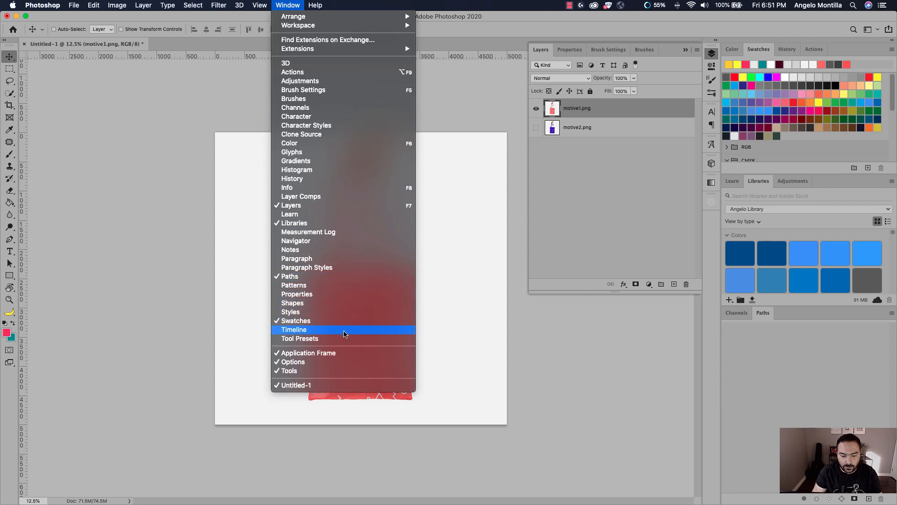
{"action": "left_click", "coordinate": [344, 331]}
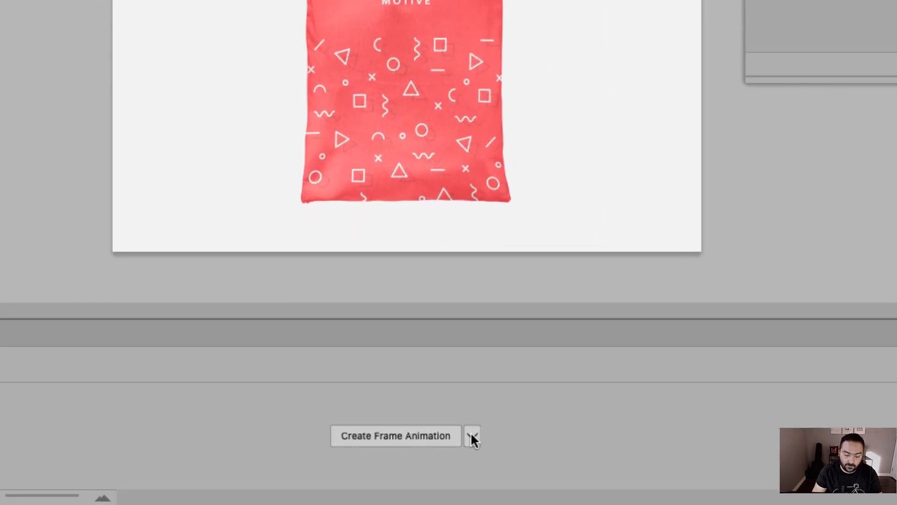
Create a frame animation in the Timeline and add a second frame
{"action": "left_click", "coordinate": [394, 469]}
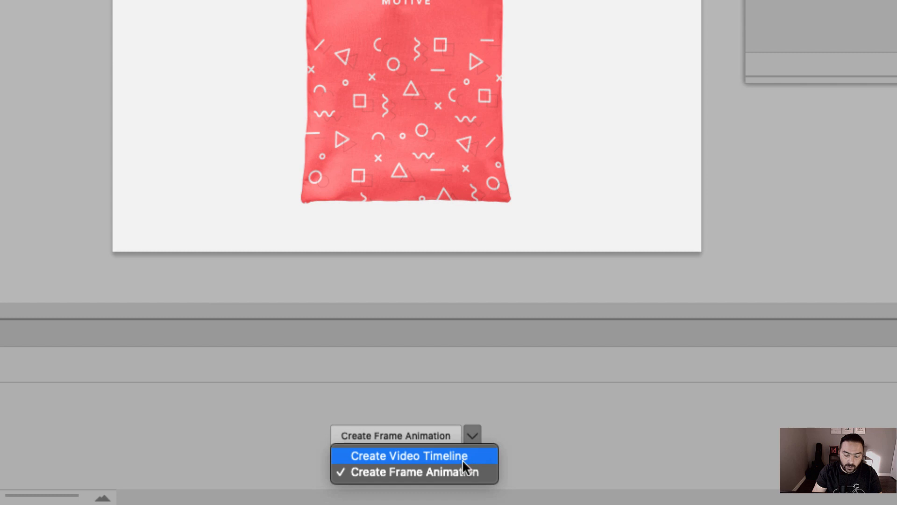
{"action": "left_click", "coordinate": [495, 408]}
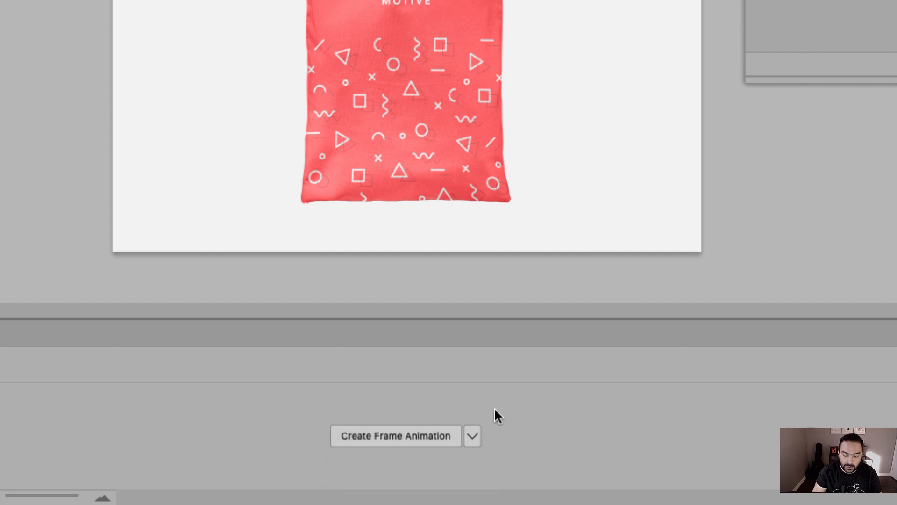
{"action": "left_click", "coordinate": [379, 437]}
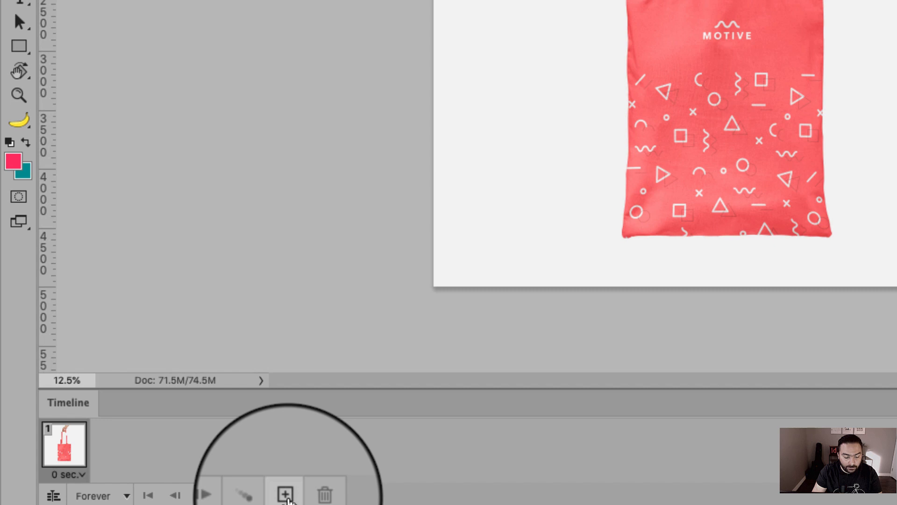
{"action": "left_click", "coordinate": [286, 497]}
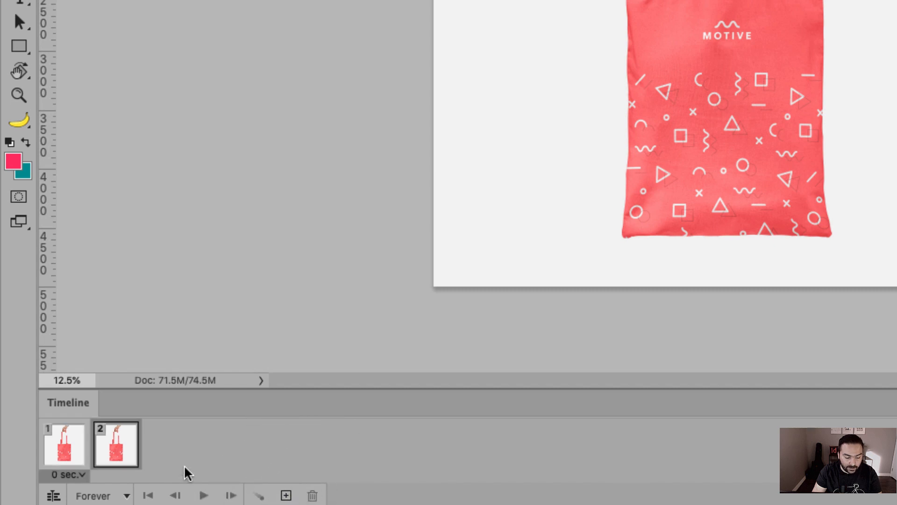
For frame 2 of the animation, hide the motive1.png layer and show the motive2.png layer
{"action": "left_click", "coordinate": [63, 447]}
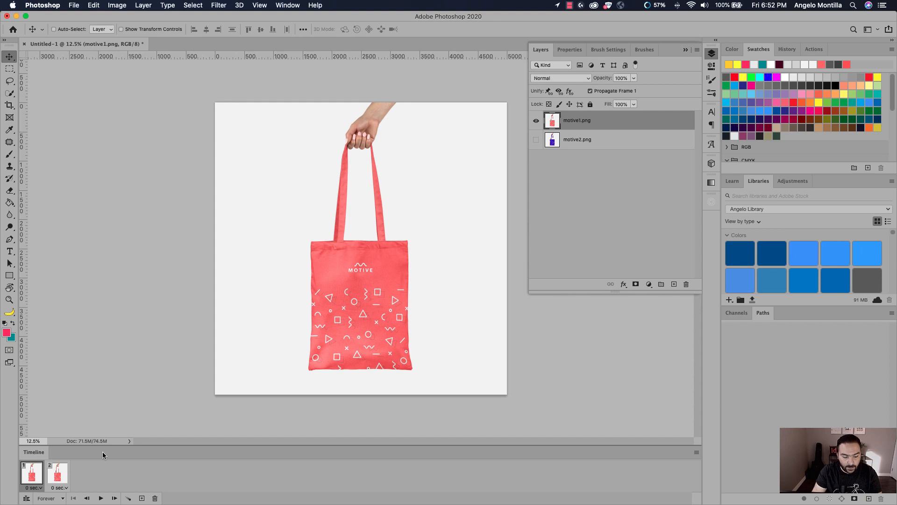
{"action": "left_click", "coordinate": [56, 478]}
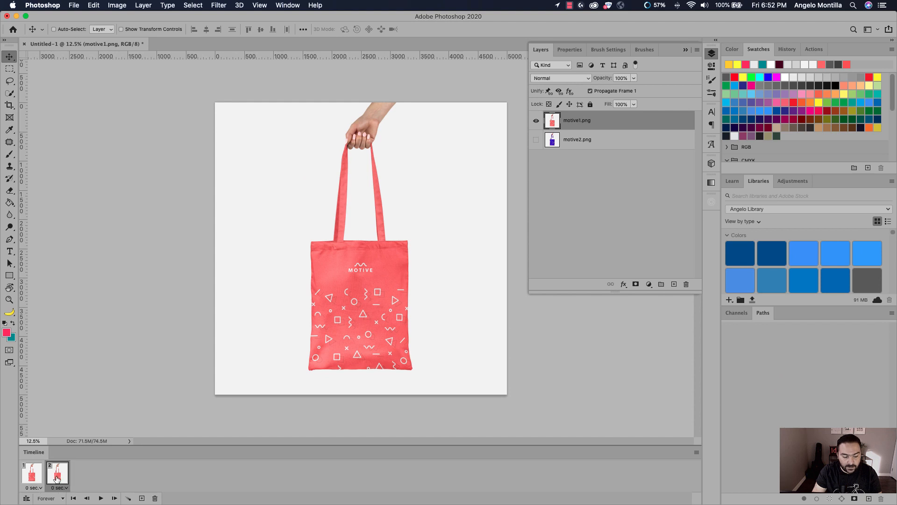
{"action": "left_click", "coordinate": [536, 121]}
{"action": "left_click", "coordinate": [536, 140]}
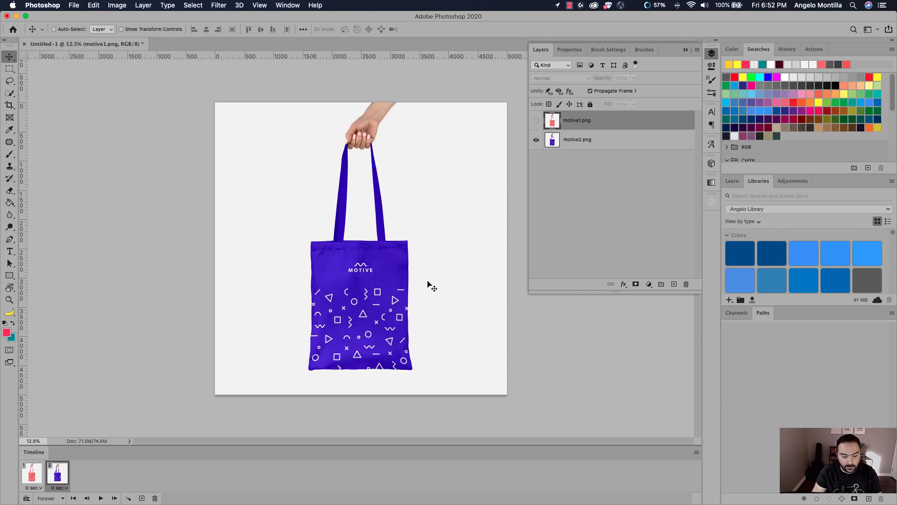
Switch back and forth between frames 1 and 2 to compare the bag colour in each
{"action": "left_click", "coordinate": [32, 481]}
{"action": "left_click", "coordinate": [53, 481]}
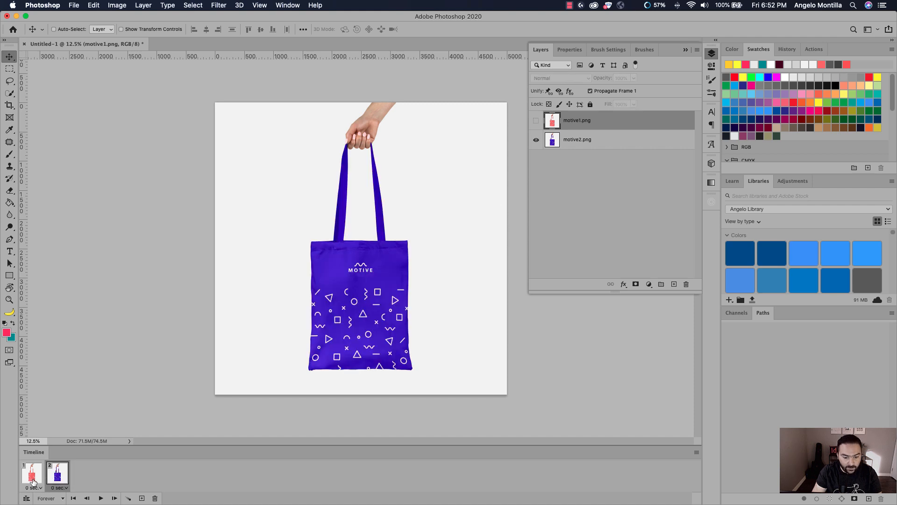
{"action": "left_click", "coordinate": [34, 482]}
{"action": "left_click", "coordinate": [53, 482]}
{"action": "left_click", "coordinate": [37, 482]}
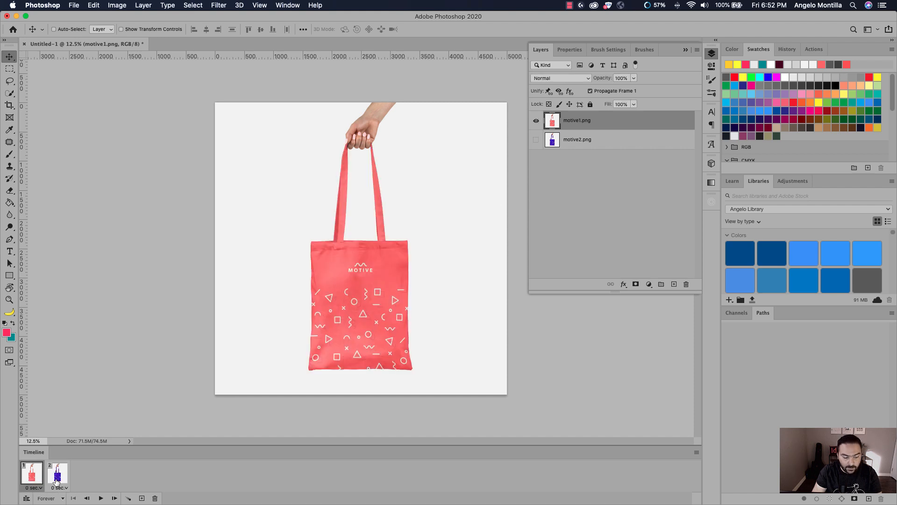
{"action": "left_click", "coordinate": [58, 481]}
{"action": "left_click", "coordinate": [37, 482]}
{"action": "left_click", "coordinate": [52, 481]}
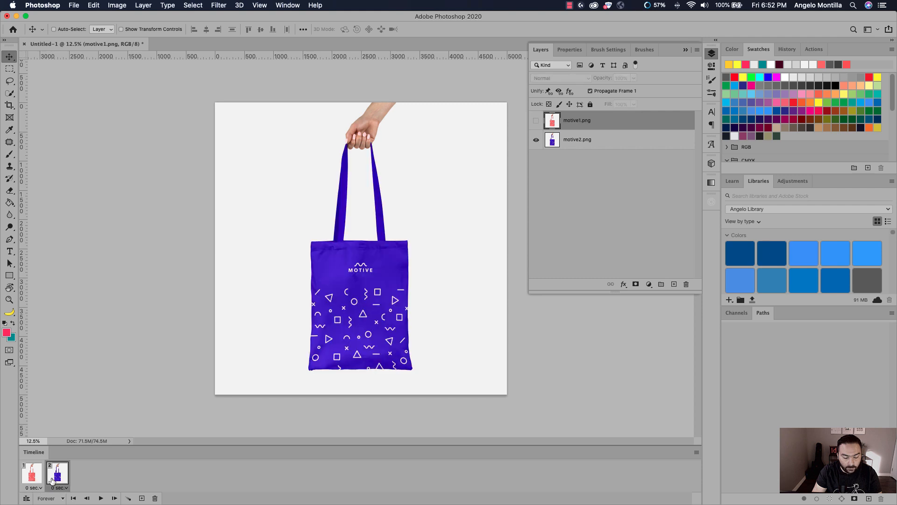
{"action": "left_click", "coordinate": [26, 482]}
{"action": "left_click", "coordinate": [50, 482]}
{"action": "left_click", "coordinate": [41, 475]}
{"action": "left_click", "coordinate": [63, 478]}
{"action": "left_click", "coordinate": [32, 482]}
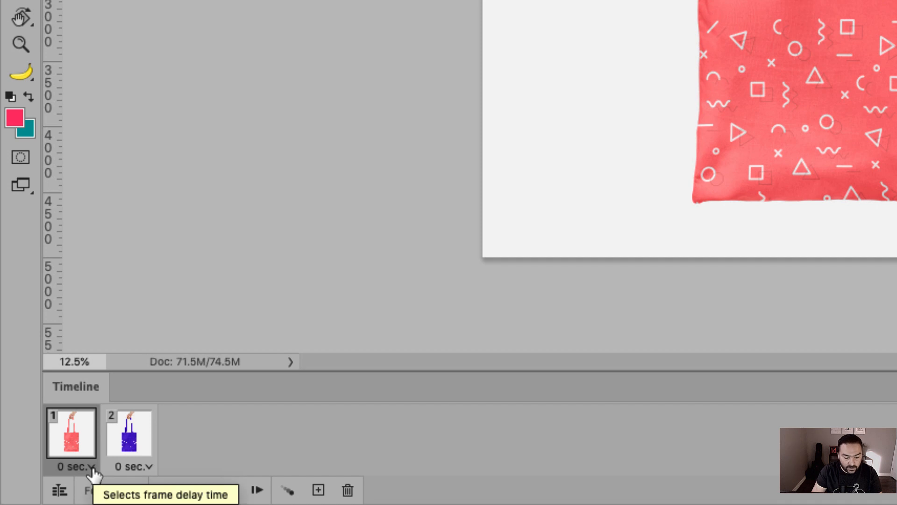
Set the delay of both frames to 0.5 seconds and play the animation
{"action": "left_click", "coordinate": [91, 466]}
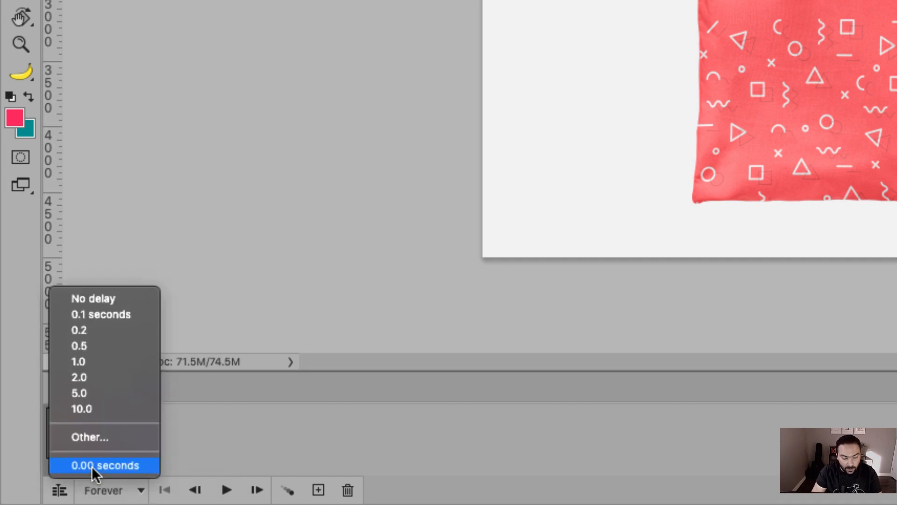
{"action": "left_click", "coordinate": [113, 345]}
{"action": "left_click", "coordinate": [149, 466]}
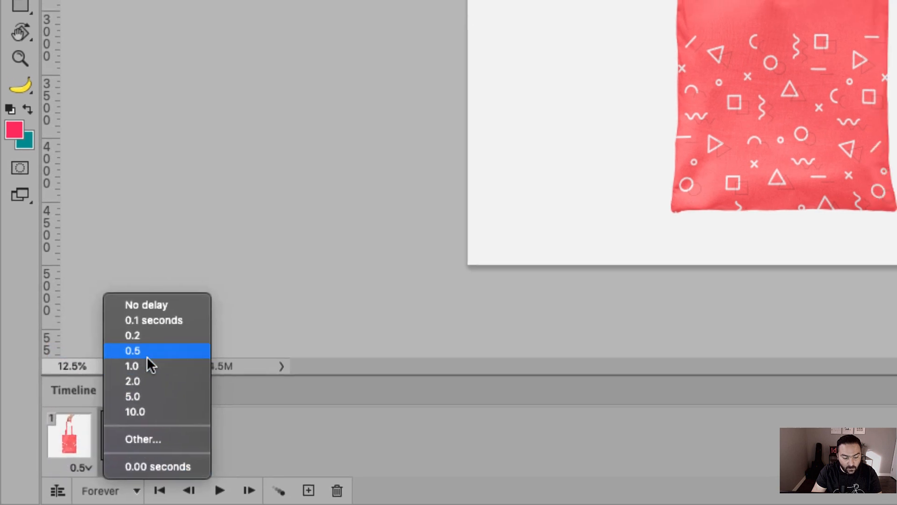
{"action": "left_click", "coordinate": [140, 347]}
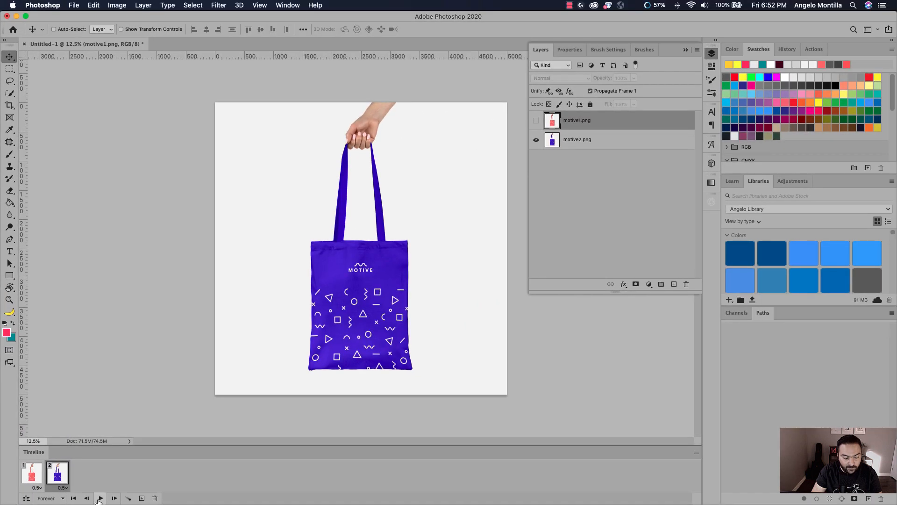
{"action": "left_click", "coordinate": [100, 498]}
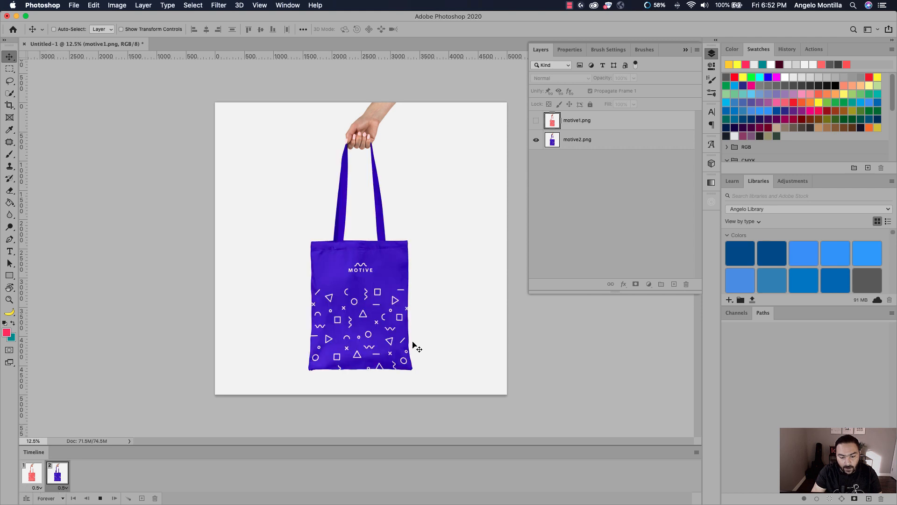
Try a 0.2-second delay on both frames and play the animation
{"action": "left_click", "coordinate": [37, 488]}
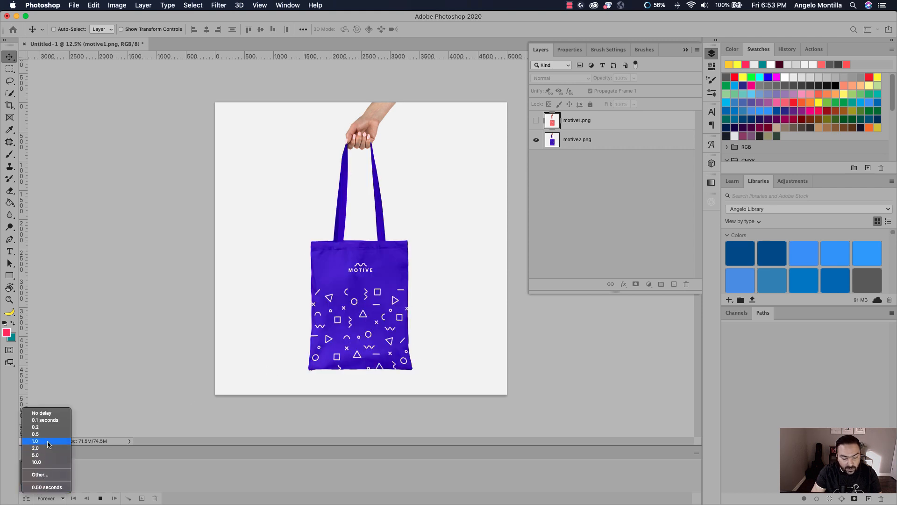
{"action": "left_click", "coordinate": [35, 427]}
{"action": "left_click", "coordinate": [61, 488]}
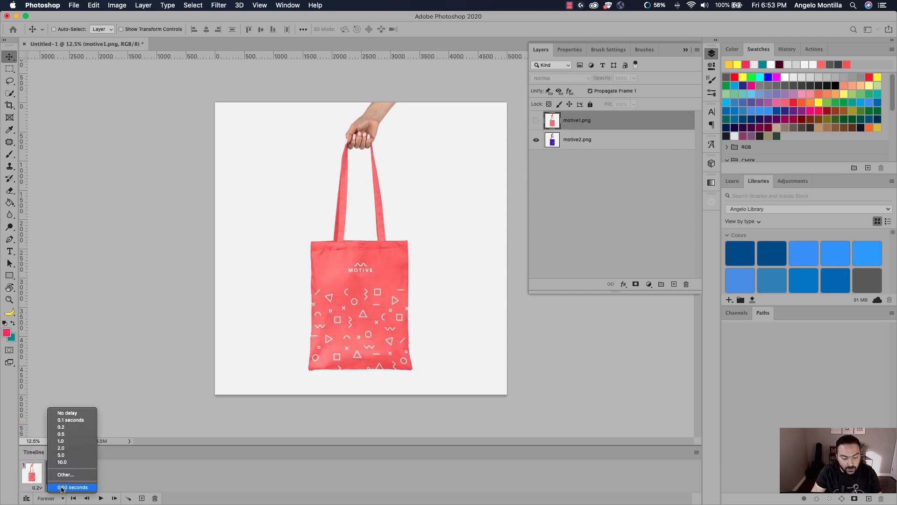
{"action": "left_click", "coordinate": [59, 426]}
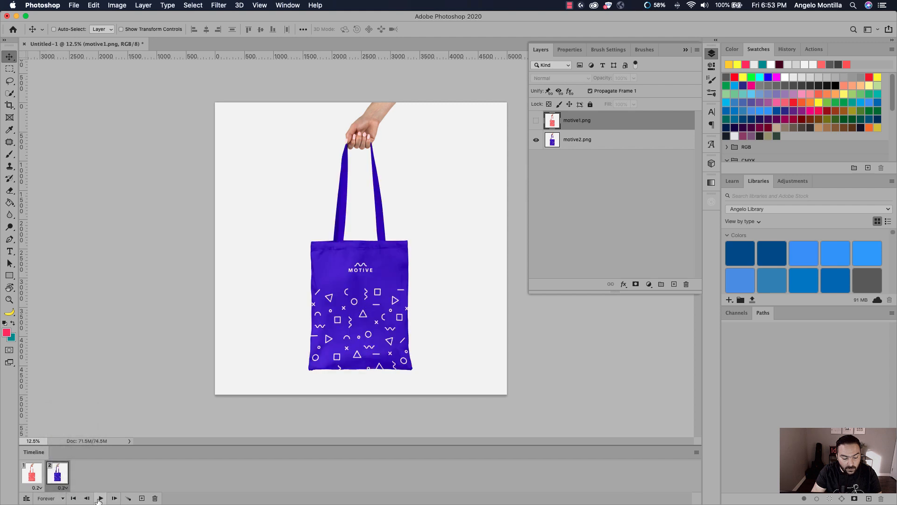
{"action": "left_click", "coordinate": [99, 499]}
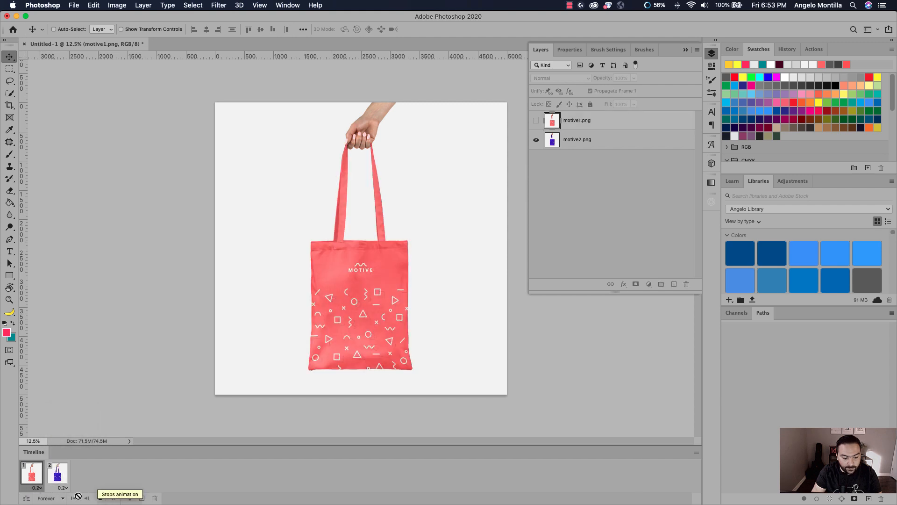
Set the delay of both frames back to 0.5 seconds, play the animation and stop it
{"action": "left_click", "coordinate": [37, 488]}
{"action": "left_click", "coordinate": [43, 434]}
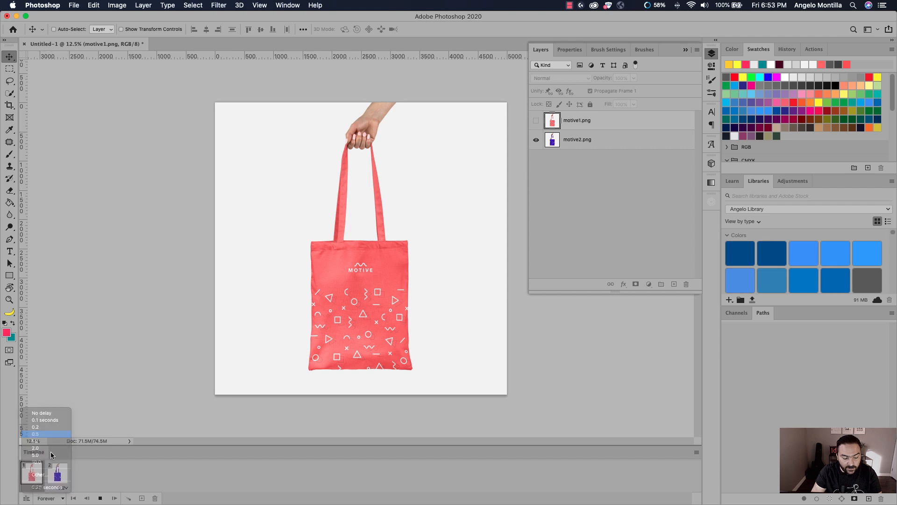
{"action": "left_click", "coordinate": [61, 487]}
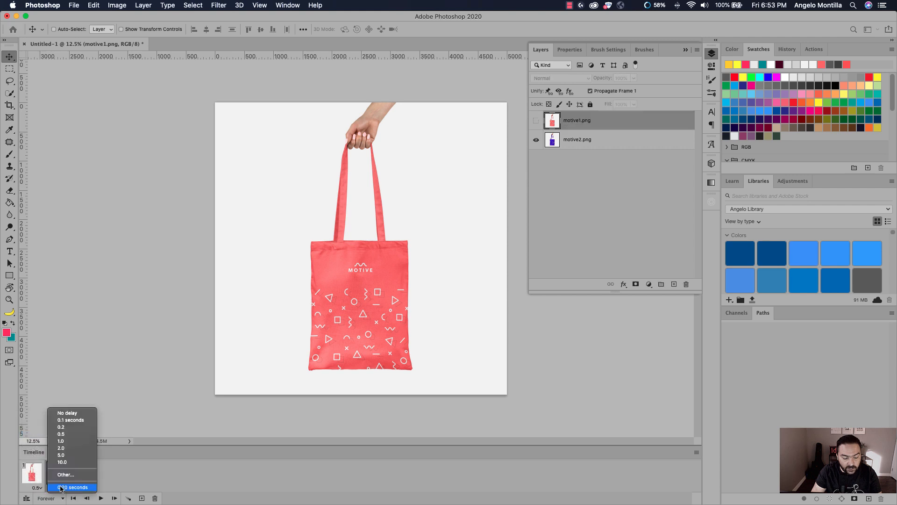
{"action": "left_click", "coordinate": [65, 433]}
{"action": "left_click", "coordinate": [100, 498]}
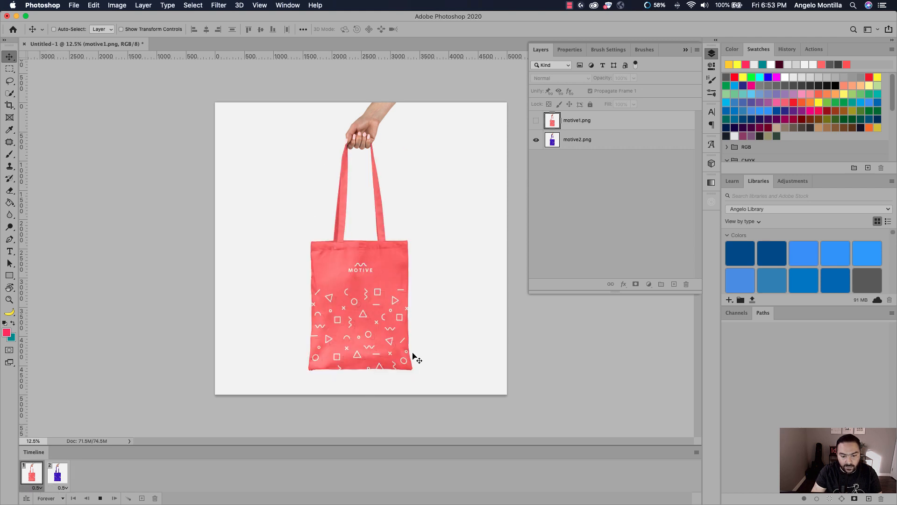
{"action": "left_click", "coordinate": [101, 498]}
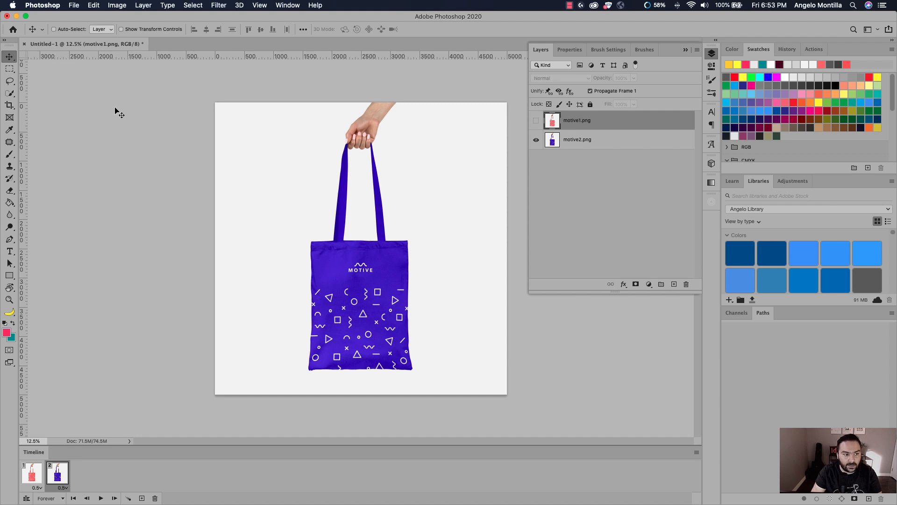
Open Save for Web, choose the GIF 128 Dithered preset and keep the looping option at Forever
{"action": "left_click", "coordinate": [73, 5]}
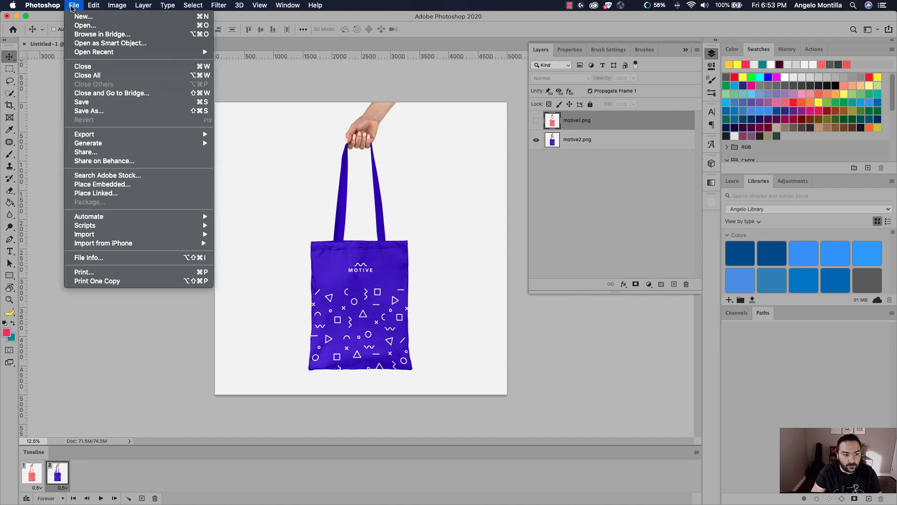
{"action": "mouse_move", "coordinate": [108, 137]}
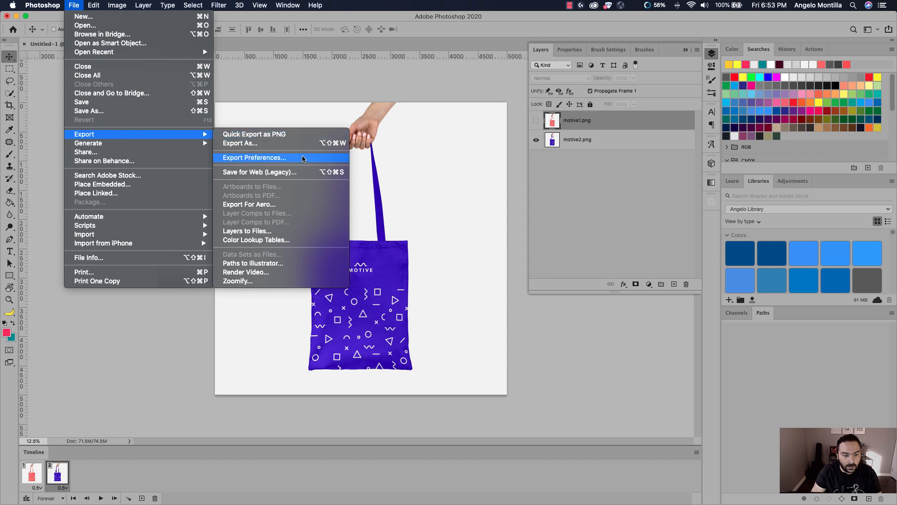
{"action": "left_click", "coordinate": [307, 175]}
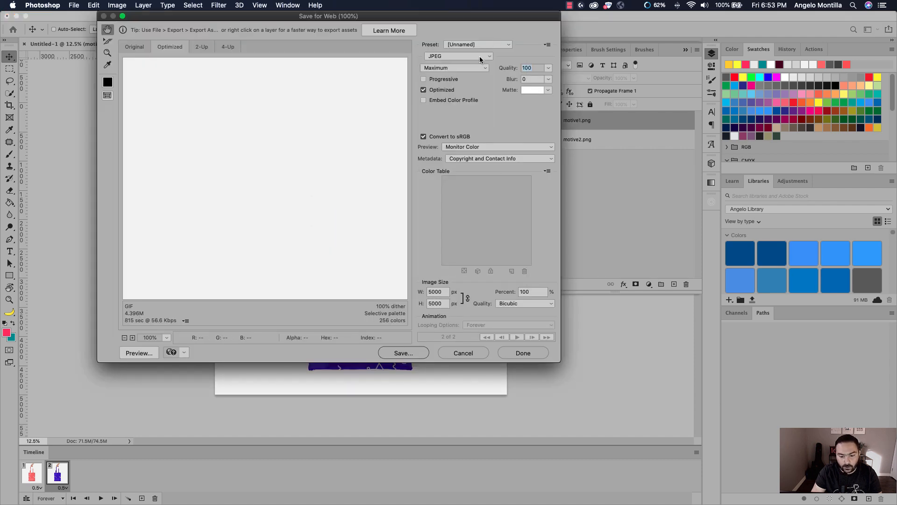
{"action": "left_click", "coordinate": [508, 46]}
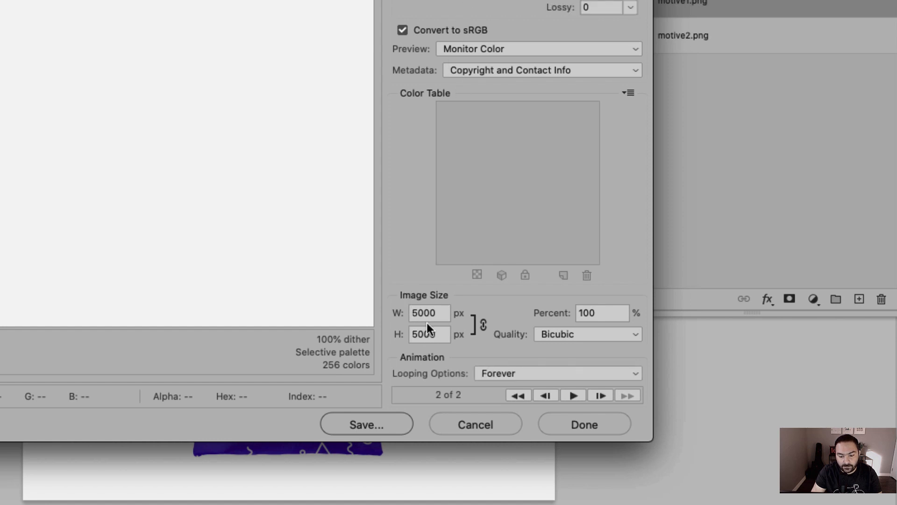
{"action": "left_click", "coordinate": [549, 372]}
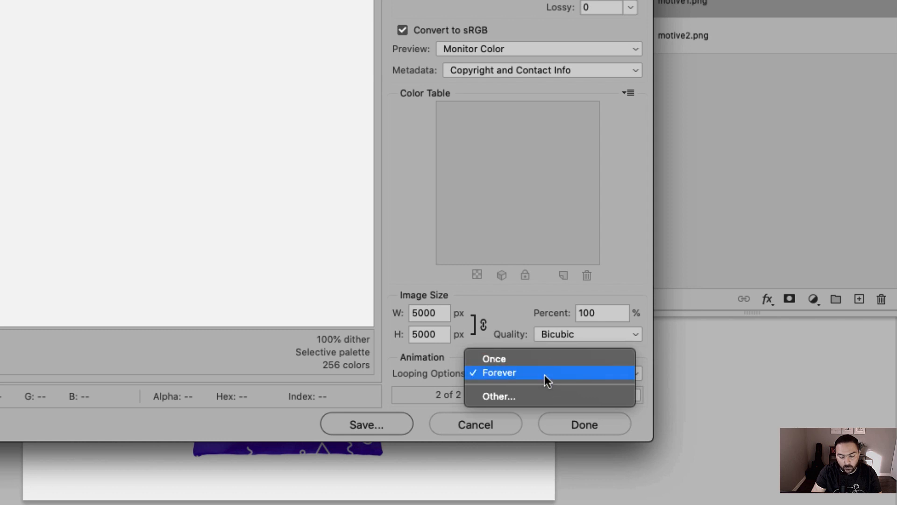
{"action": "left_click", "coordinate": [545, 375]}
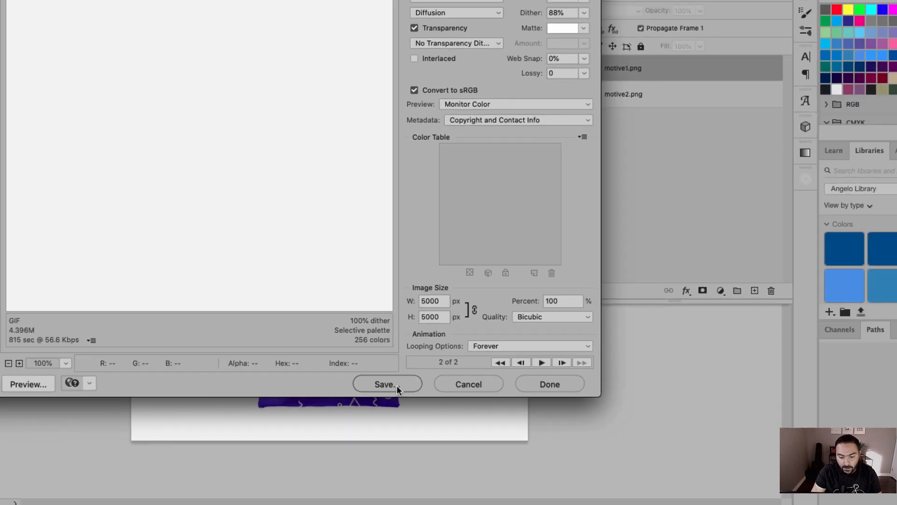
Save the GIF as motivebag-3.gif in the Bags folder and close the document without saving its changes
{"action": "left_click", "coordinate": [397, 386]}
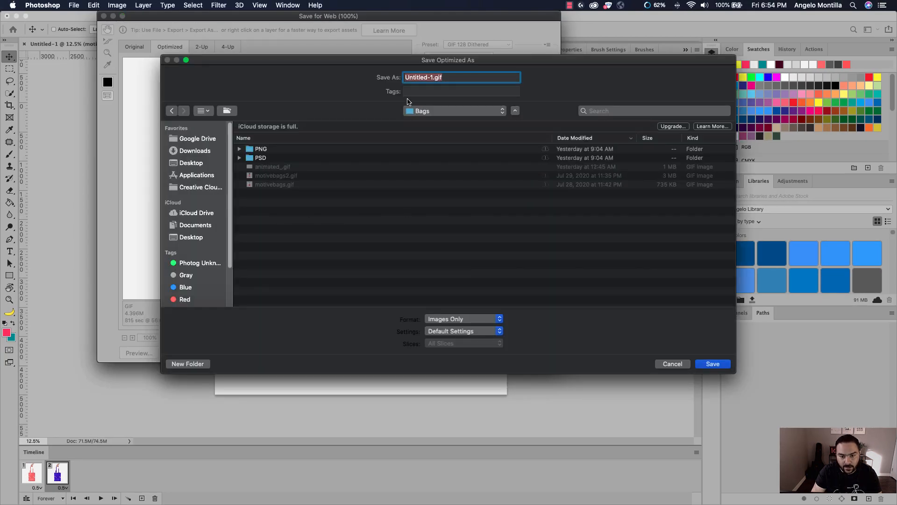
{"action": "left_click", "coordinate": [425, 78]}
{"action": "left_click_drag", "start_coordinate": [433, 78], "coordinate": [384, 80]}
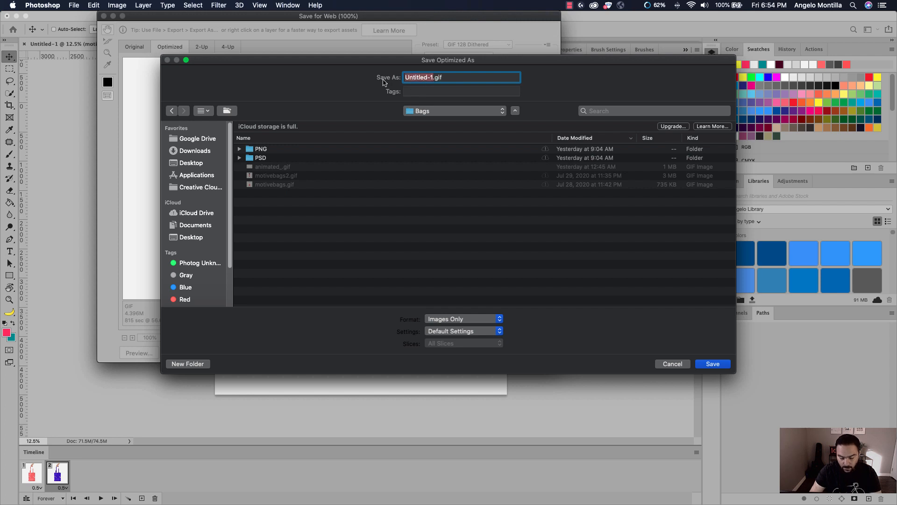
{"action": "type", "text": "mo"}
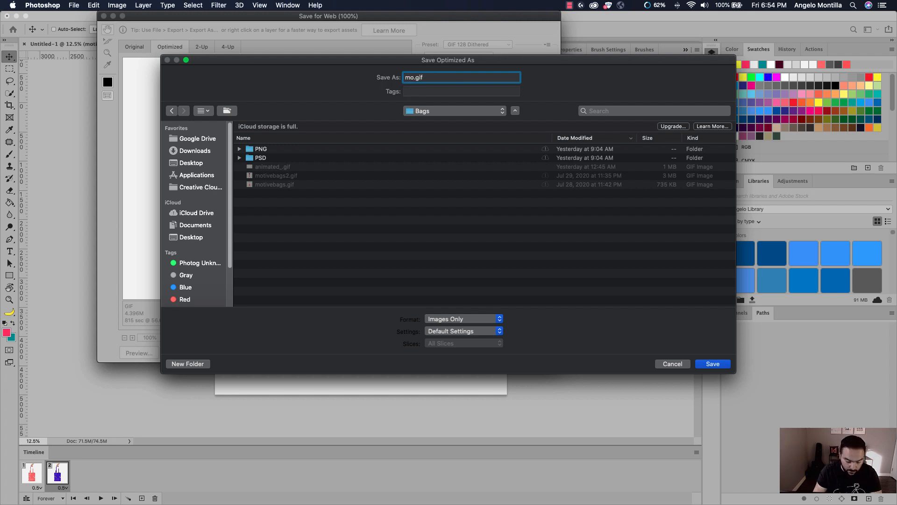
{"action": "type", "text": "tivebag"}
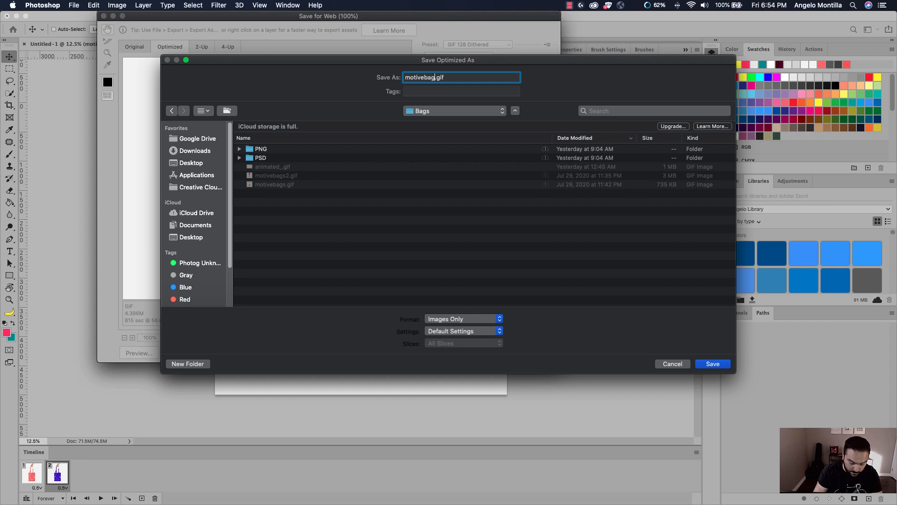
{"action": "type", "text": "-3"}
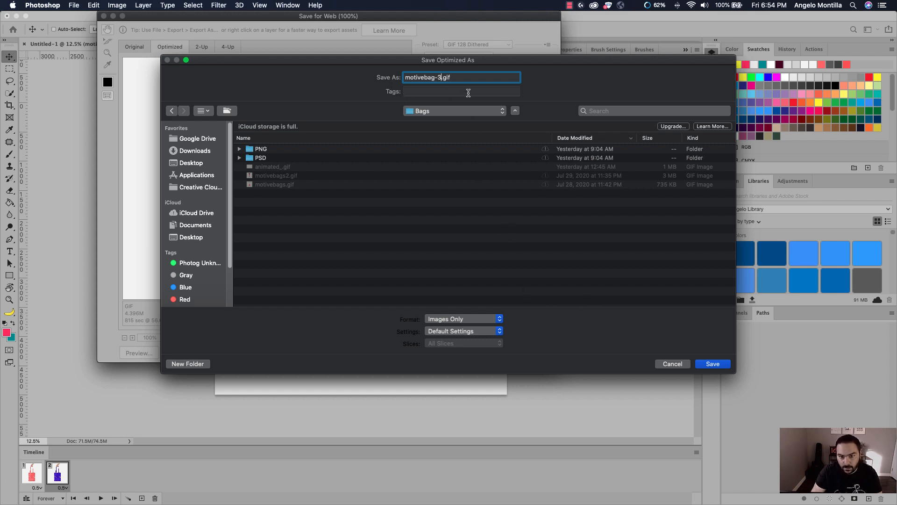
{"action": "left_click", "coordinate": [715, 366]}
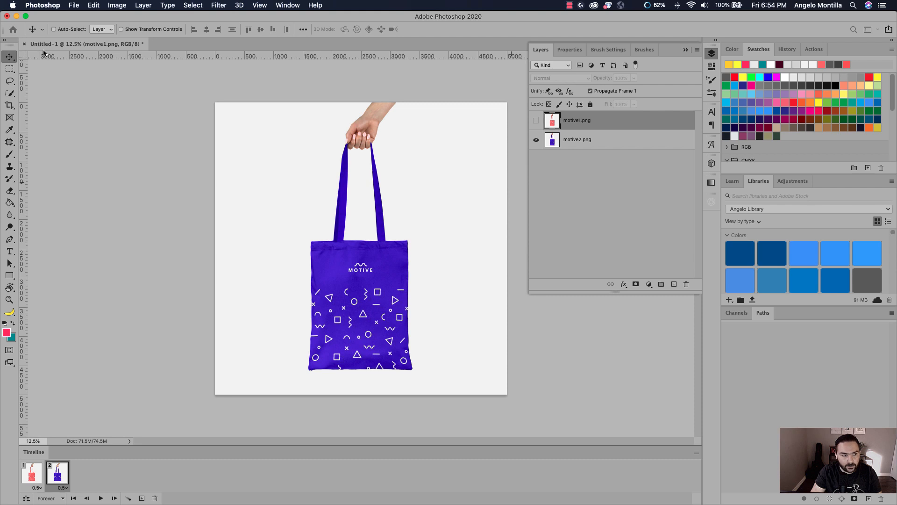
{"action": "left_click", "coordinate": [24, 44]}
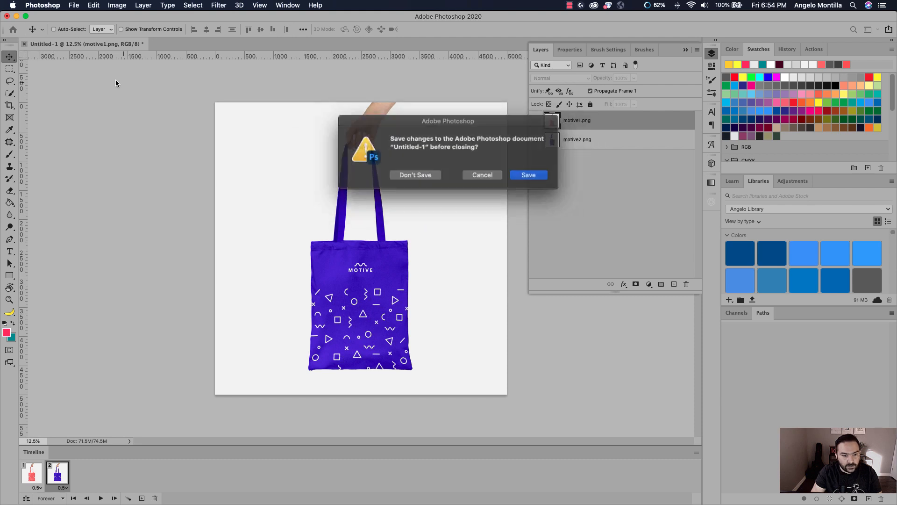
{"action": "left_click", "coordinate": [405, 174]}
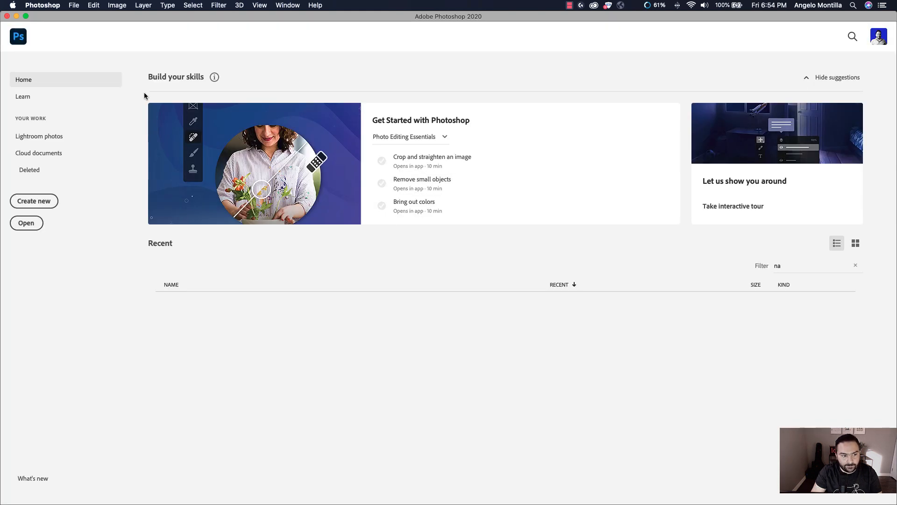
Load motive6.png and motive7.png from the PNG folder as layers of a new document with Load Files into Stack
{"action": "left_click", "coordinate": [76, 5]}
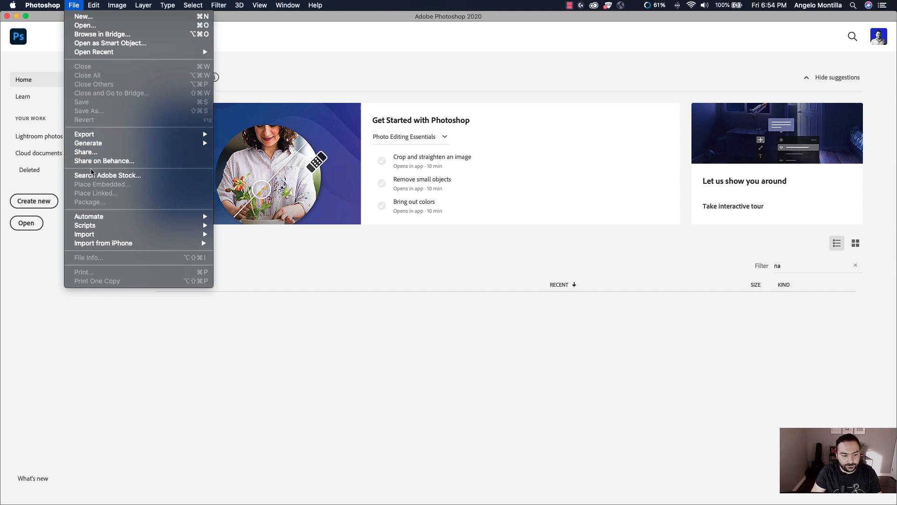
{"action": "mouse_move", "coordinate": [118, 229]}
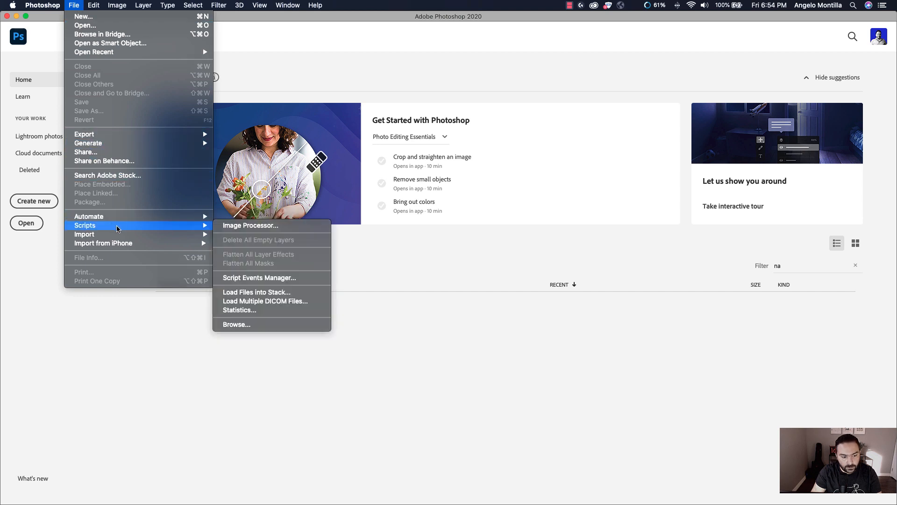
{"action": "left_click", "coordinate": [290, 288]}
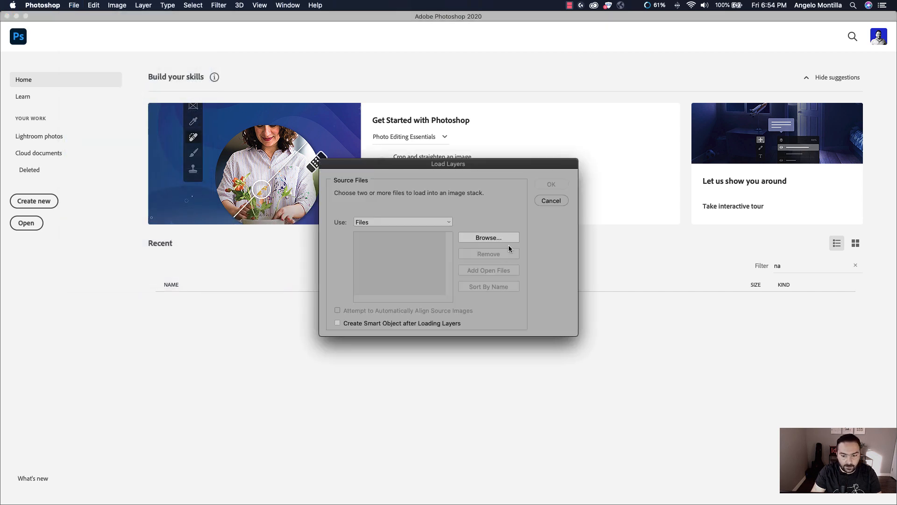
{"action": "left_click", "coordinate": [511, 238]}
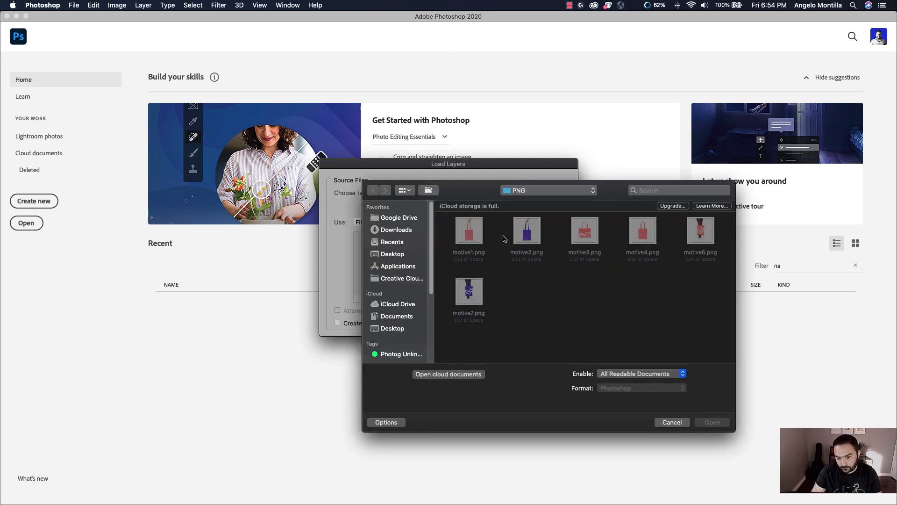
{"action": "left_click_drag", "start_coordinate": [499, 207], "coordinate": [337, 93]}
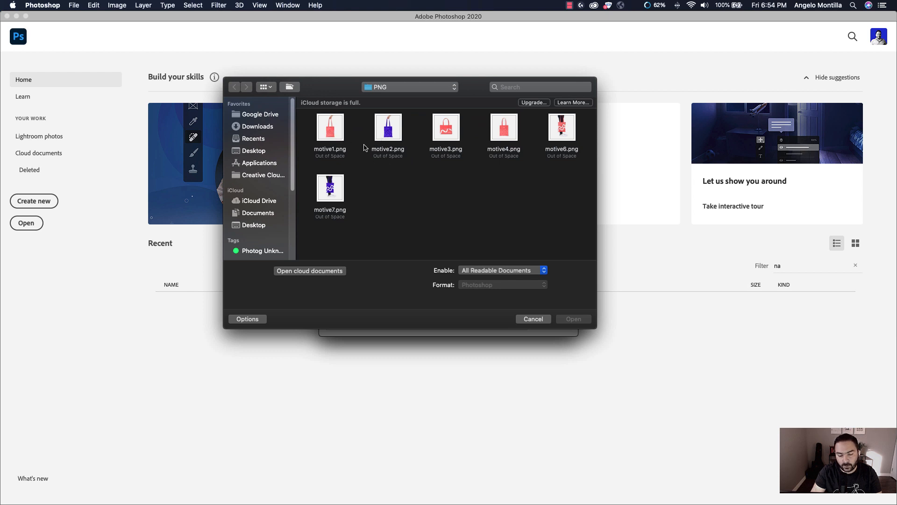
{"action": "left_click", "coordinate": [562, 136]}
{"action": "left_click", "coordinate": [332, 188], "text": "shift"}
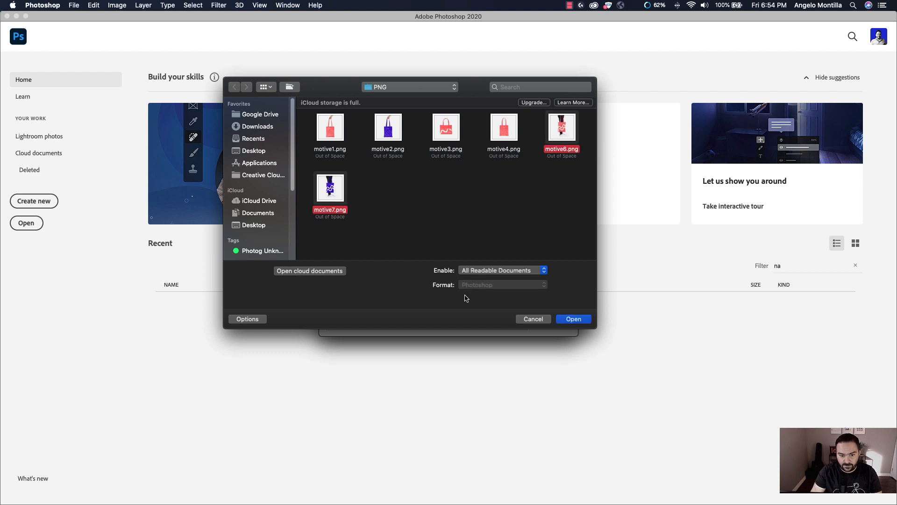
{"action": "left_click", "coordinate": [566, 319]}
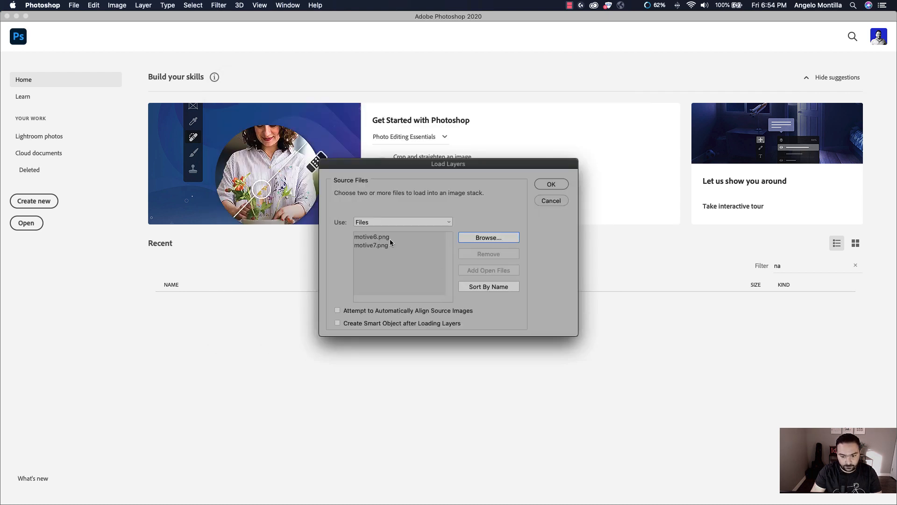
{"action": "left_click", "coordinate": [549, 185]}
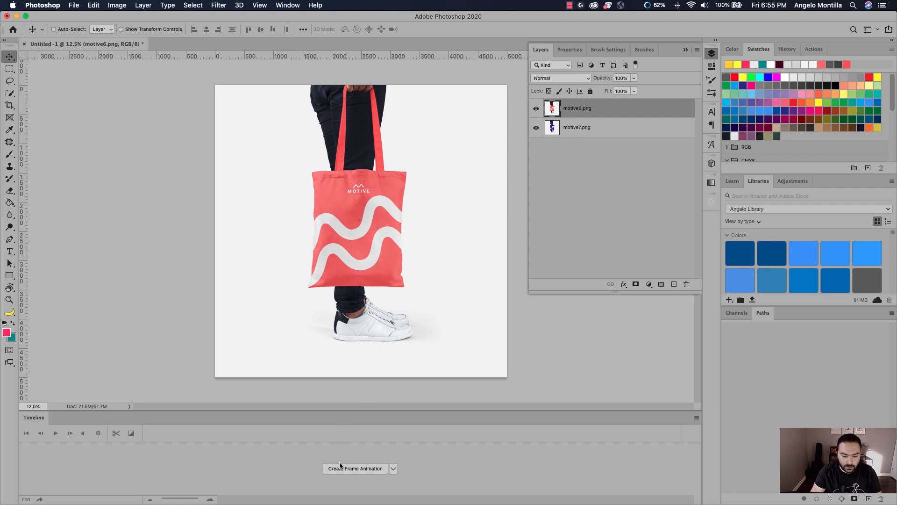
Create a two-frame animation showing only the motive6.png layer in frame 1 and only the motive7.png layer in frame 2
{"action": "left_click", "coordinate": [359, 469]}
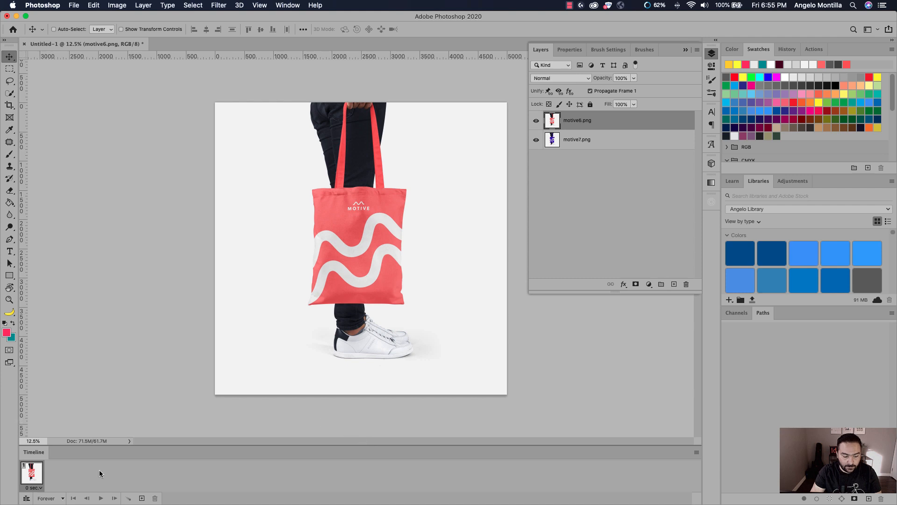
{"action": "left_click", "coordinate": [142, 498]}
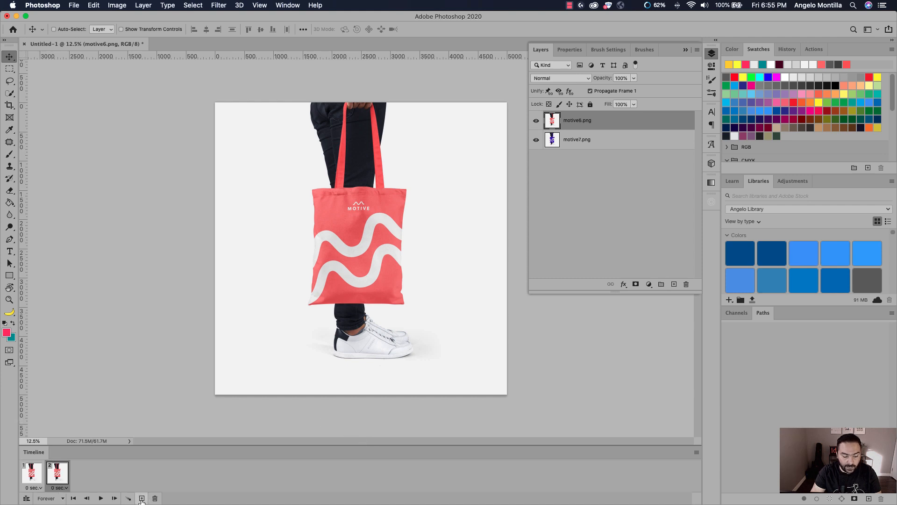
{"action": "left_click", "coordinate": [33, 476]}
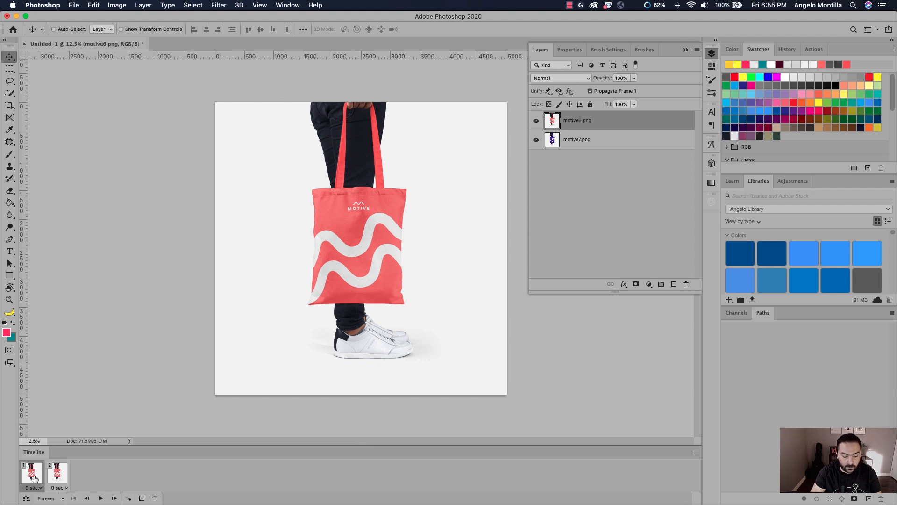
{"action": "left_click", "coordinate": [537, 141]}
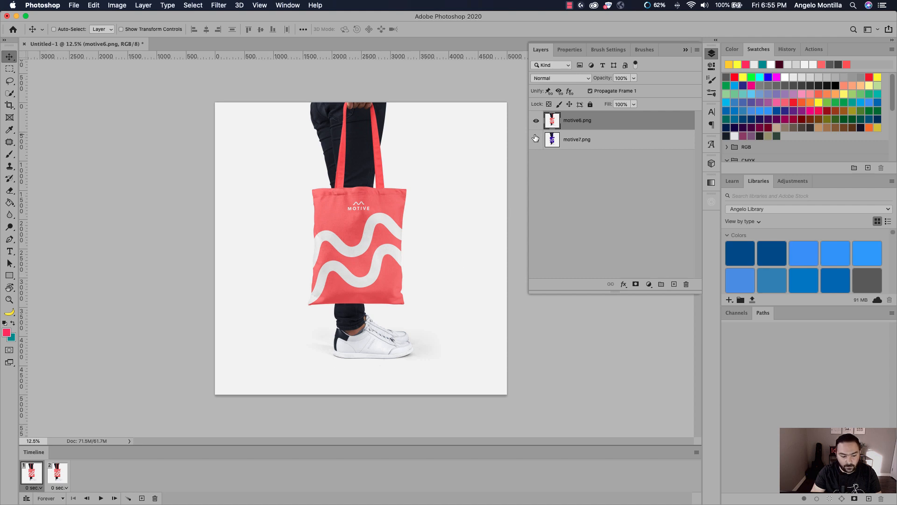
{"action": "left_click", "coordinate": [63, 482]}
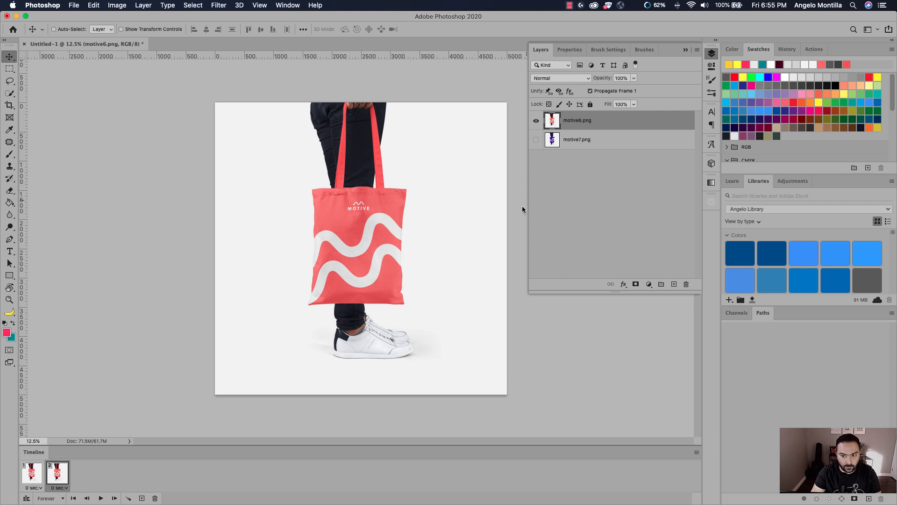
{"action": "left_click", "coordinate": [536, 119]}
{"action": "left_click", "coordinate": [536, 139]}
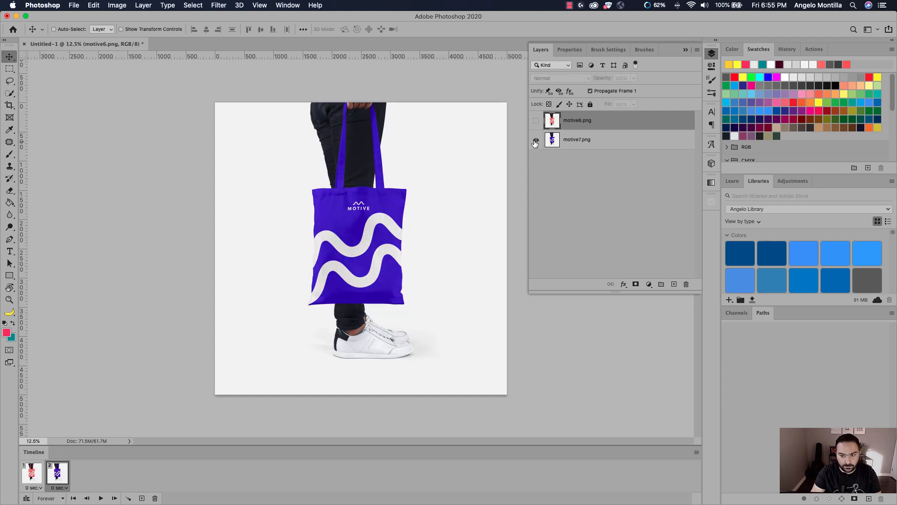
Switch repeatedly between the two frames to compare the red and blue bag images
{"action": "left_click", "coordinate": [39, 477]}
{"action": "left_click", "coordinate": [52, 477]}
{"action": "left_click", "coordinate": [38, 477]}
{"action": "left_click", "coordinate": [53, 477]}
{"action": "left_click", "coordinate": [33, 478]}
{"action": "left_click", "coordinate": [53, 478]}
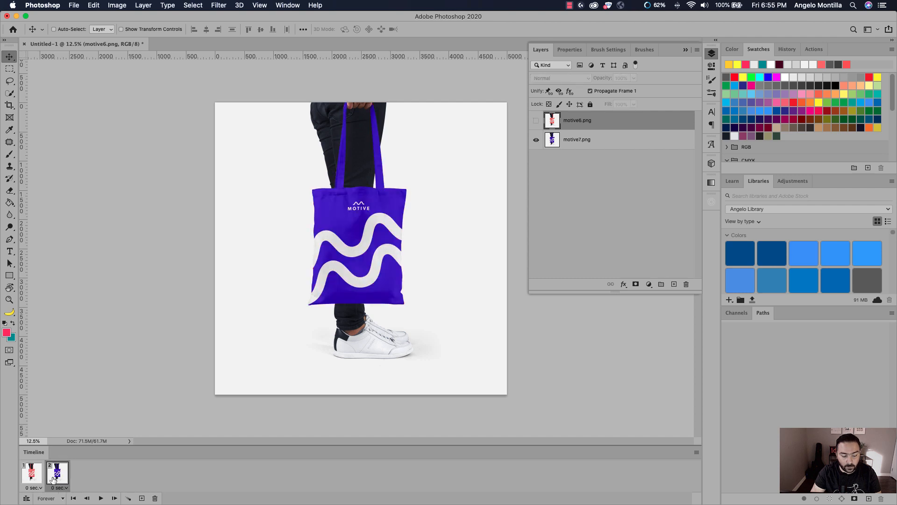
{"action": "left_click", "coordinate": [37, 478]}
{"action": "left_click", "coordinate": [54, 479]}
Set the delay of both frames to 0.5 seconds, then play the animation and stop it
{"action": "left_click", "coordinate": [36, 482]}
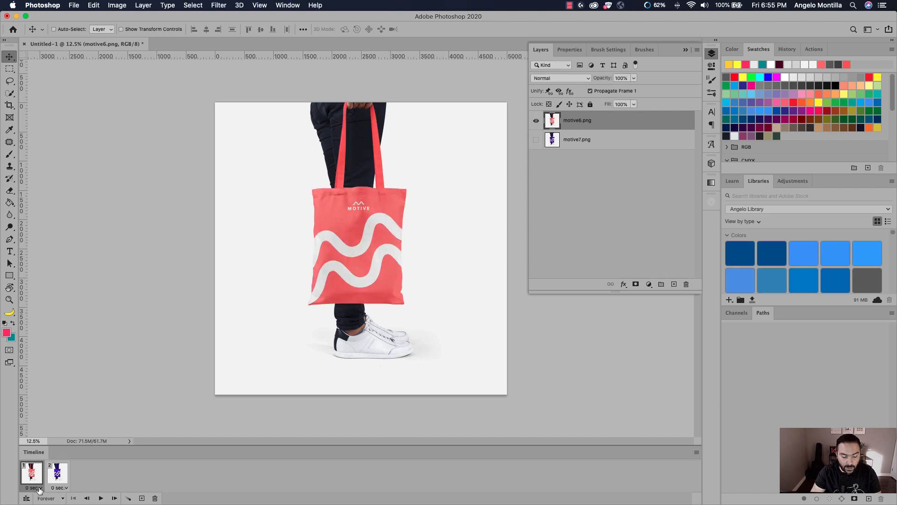
{"action": "left_click", "coordinate": [39, 489]}
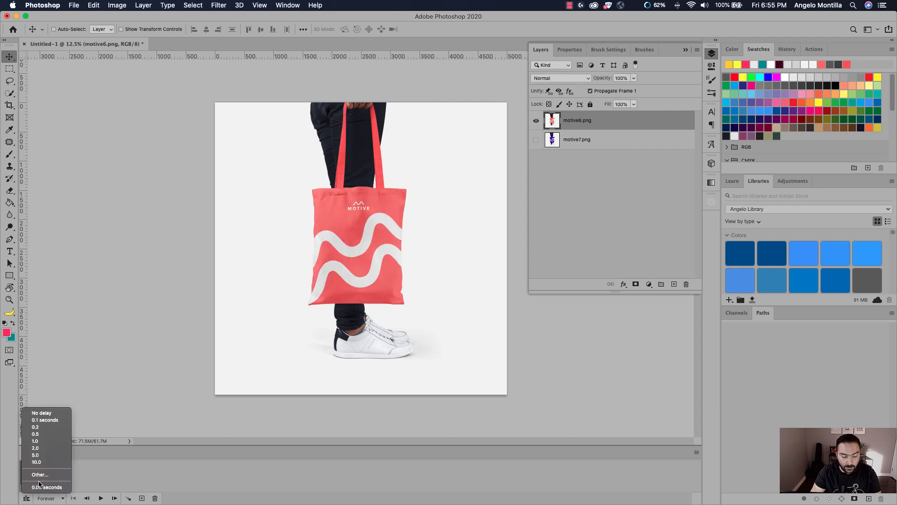
{"action": "left_click", "coordinate": [45, 435]}
{"action": "left_click", "coordinate": [60, 488]}
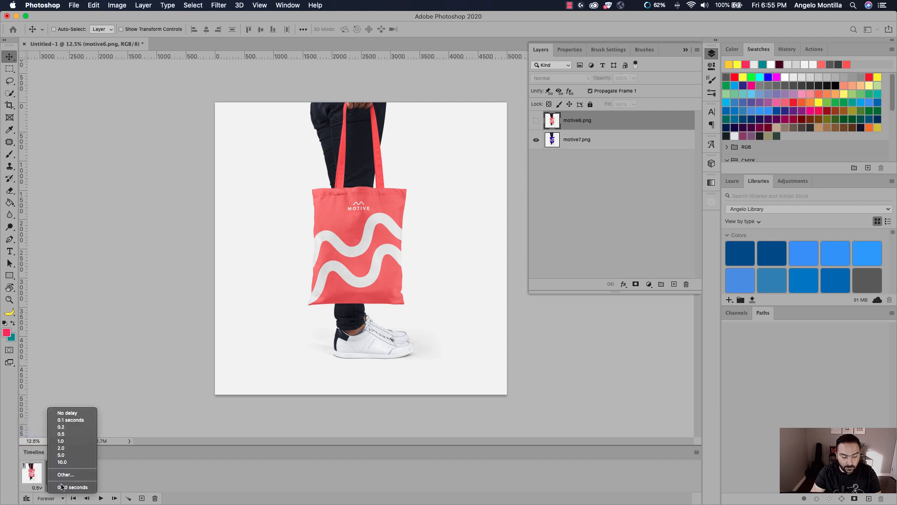
{"action": "left_click", "coordinate": [60, 433]}
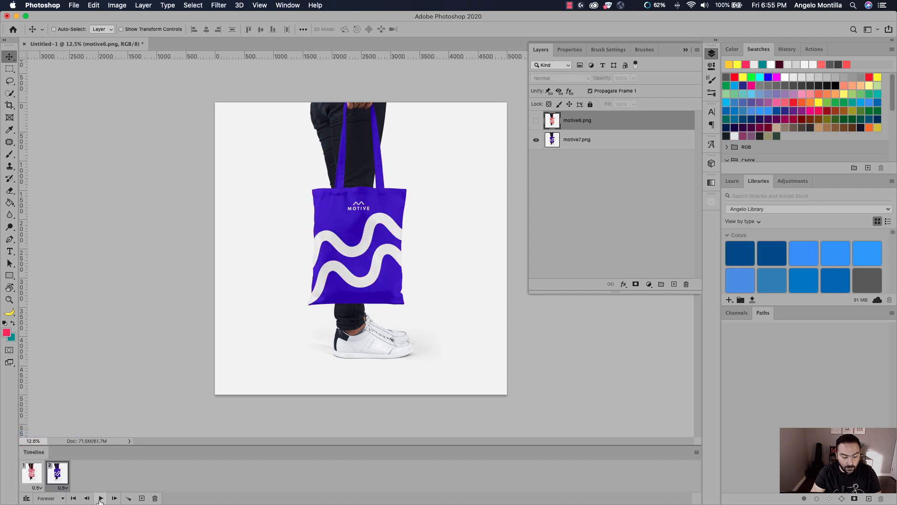
{"action": "left_click", "coordinate": [101, 498]}
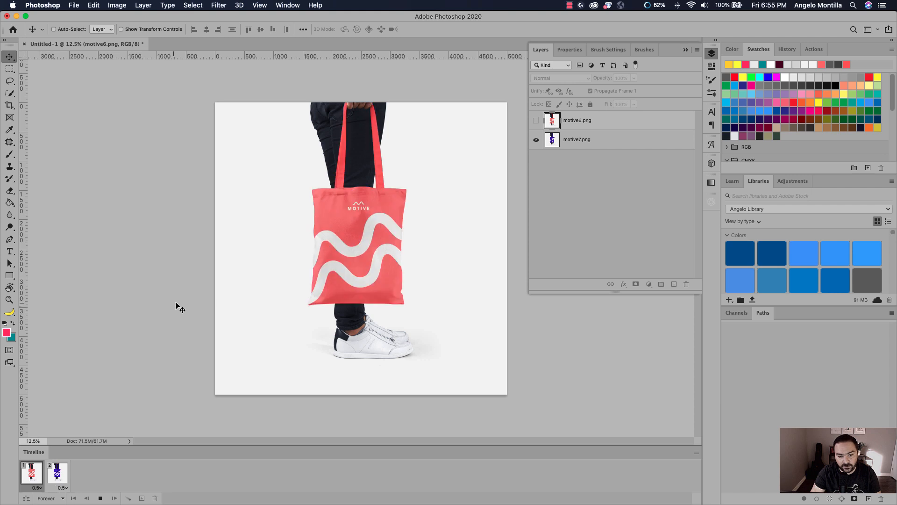
{"action": "left_click", "coordinate": [100, 498]}
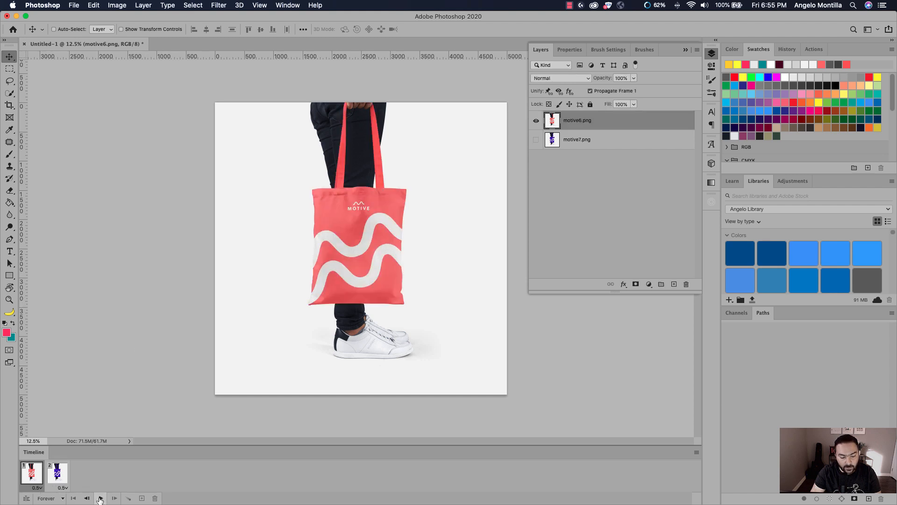
Export the animation with Save for Web as motivebag-4.gif in the Bags folder, keeping GIF 128 Dithered and Forever looping
{"action": "left_click", "coordinate": [74, 6]}
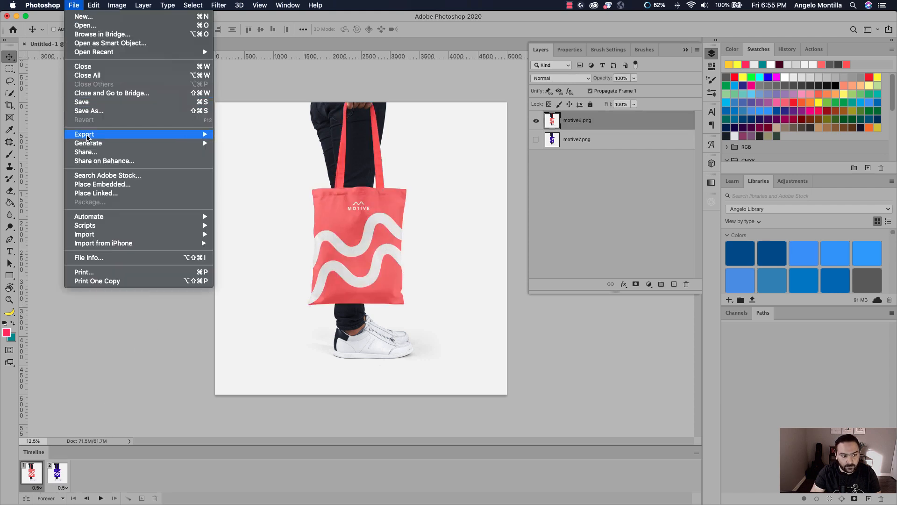
{"action": "mouse_move", "coordinate": [87, 138]}
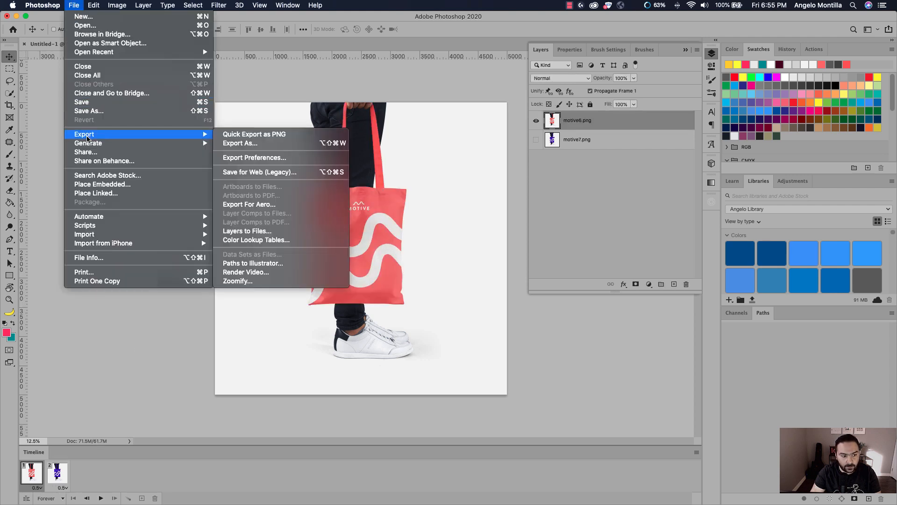
{"action": "left_click", "coordinate": [302, 173]}
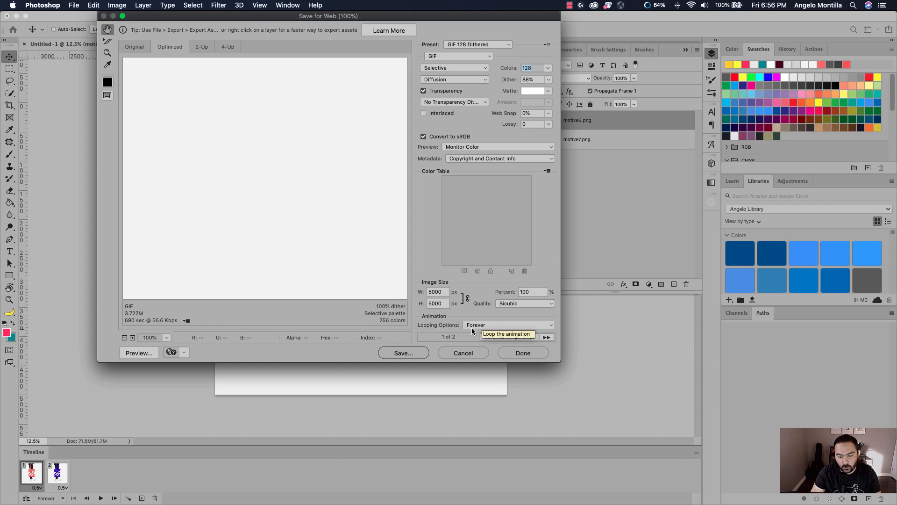
{"action": "left_click", "coordinate": [402, 355]}
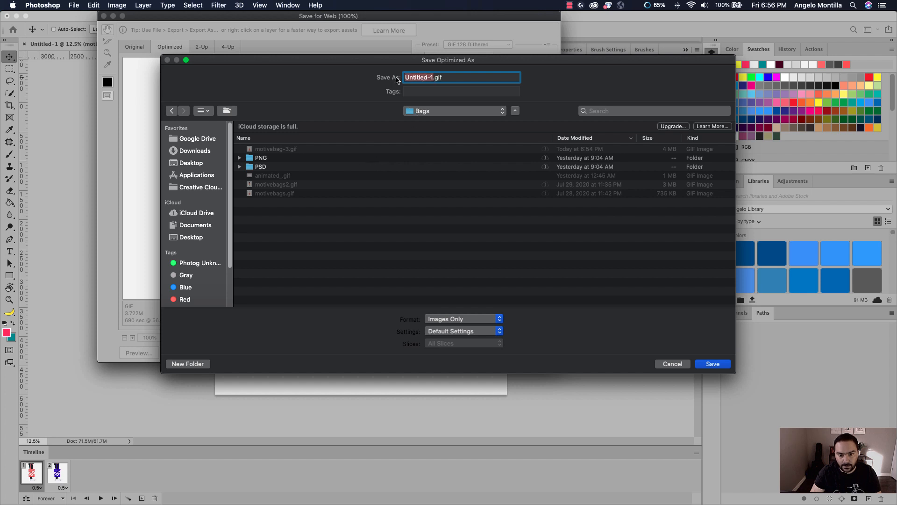
{"action": "type", "text": "mot"}
{"action": "type", "text": "ivebag"}
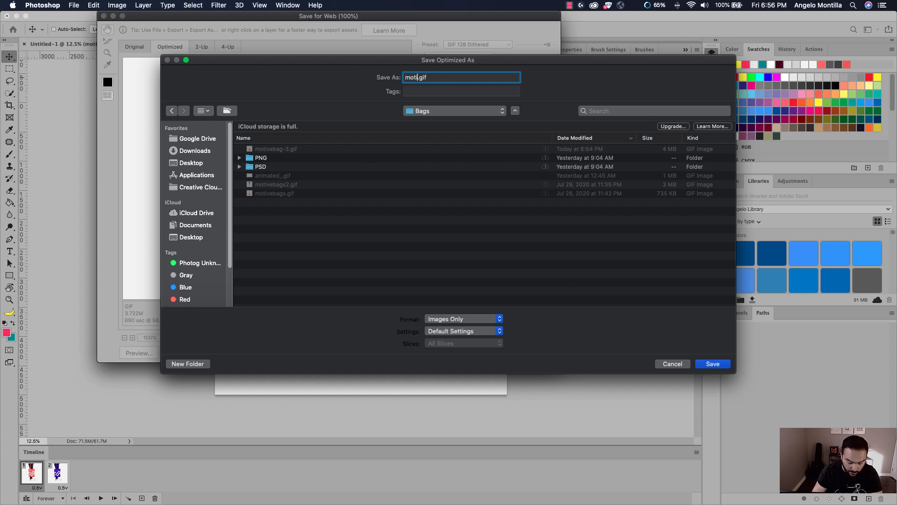
{"action": "type", "text": "-"}
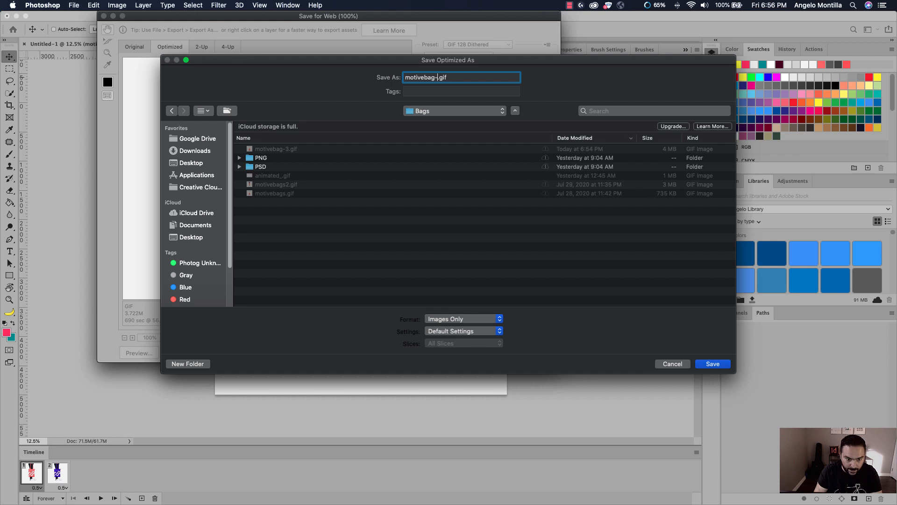
{"action": "type", "text": "4"}
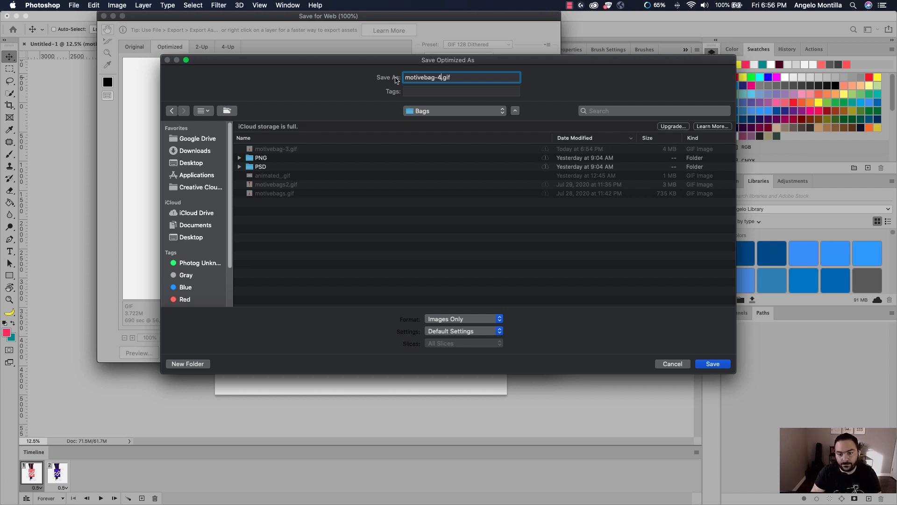
{"action": "left_click", "coordinate": [702, 369]}
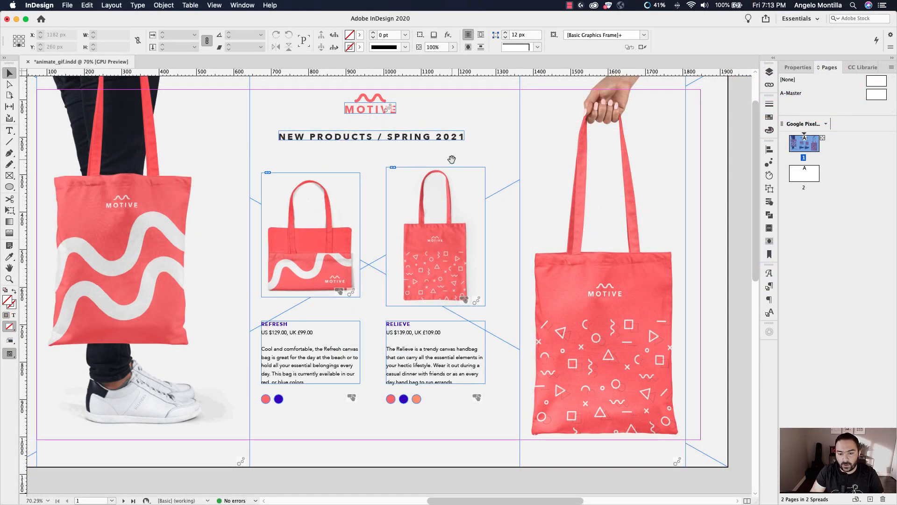
Switch to InDesign and preview animate_gif.indd's interactivity, revealing the Refresh and Relieve product details before closing the preview
{"action": "left_click_drag", "start_coordinate": [452, 160], "coordinate": [471, 174]}
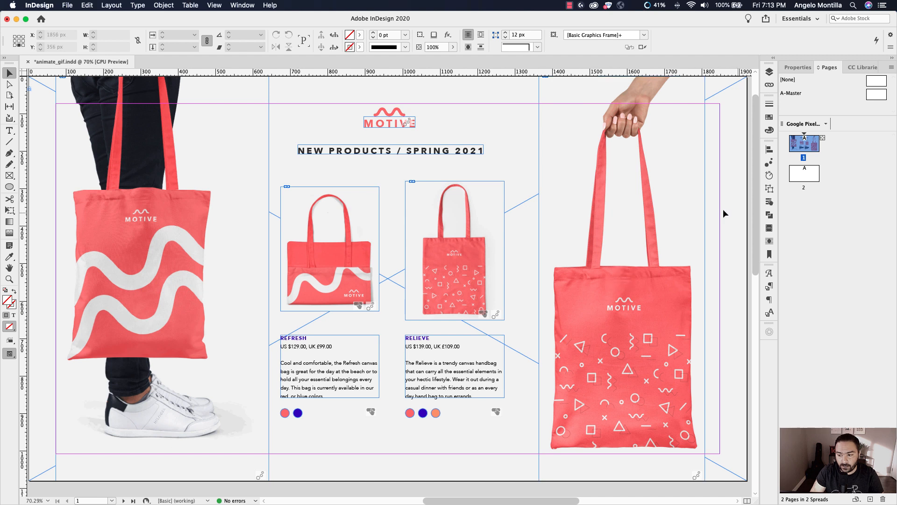
{"action": "left_click", "coordinate": [770, 228]}
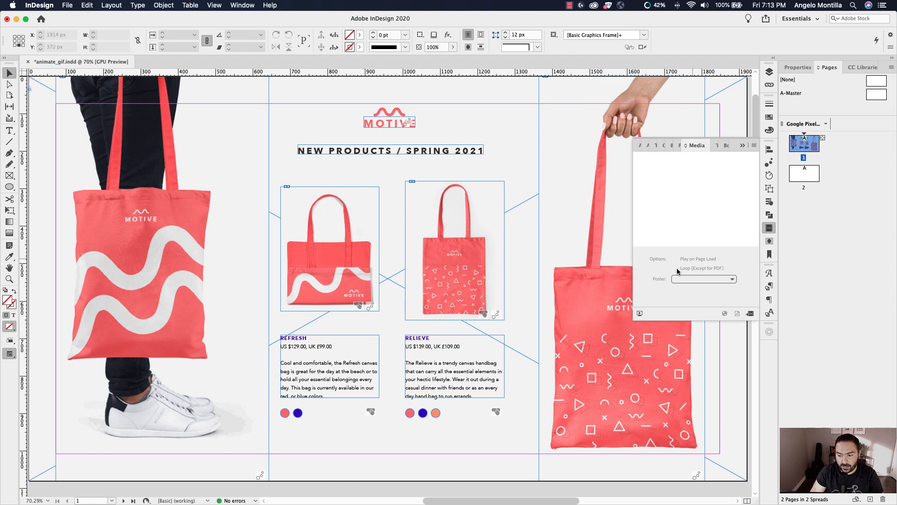
{"action": "left_click", "coordinate": [640, 313]}
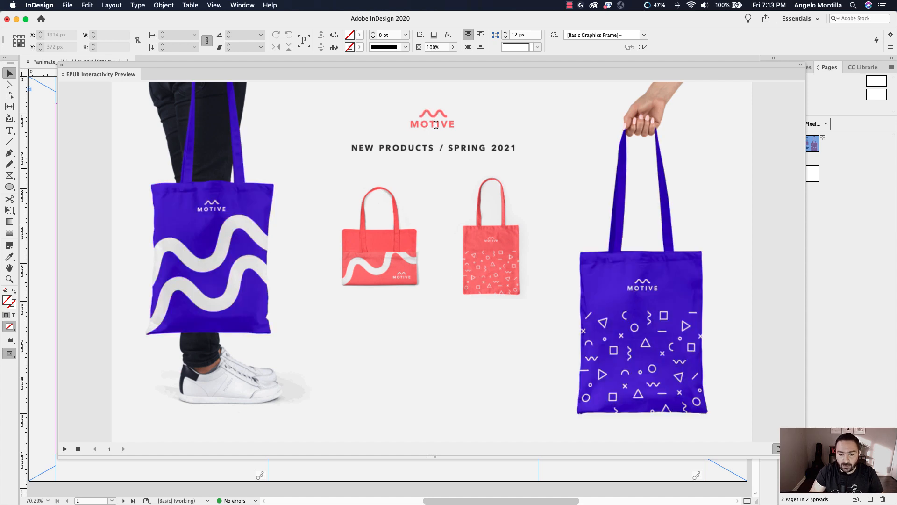
{"action": "left_click", "coordinate": [380, 268]}
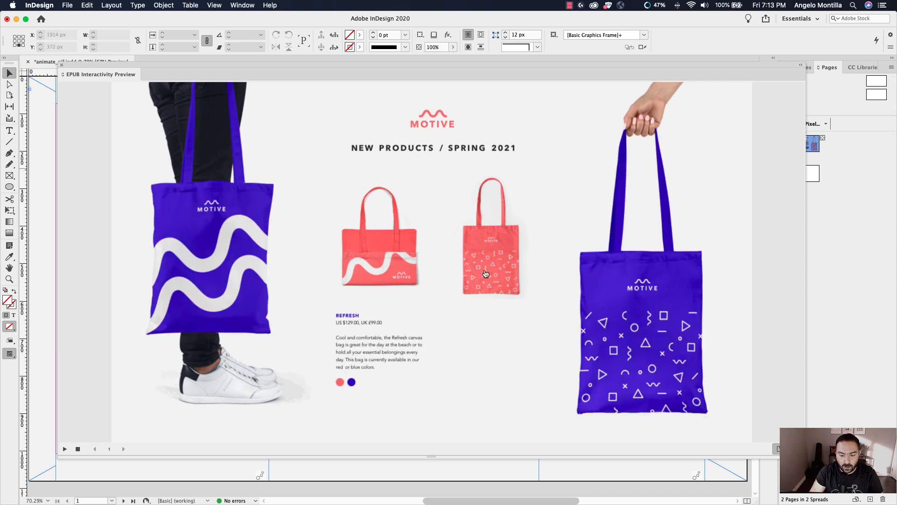
{"action": "left_click", "coordinate": [487, 274]}
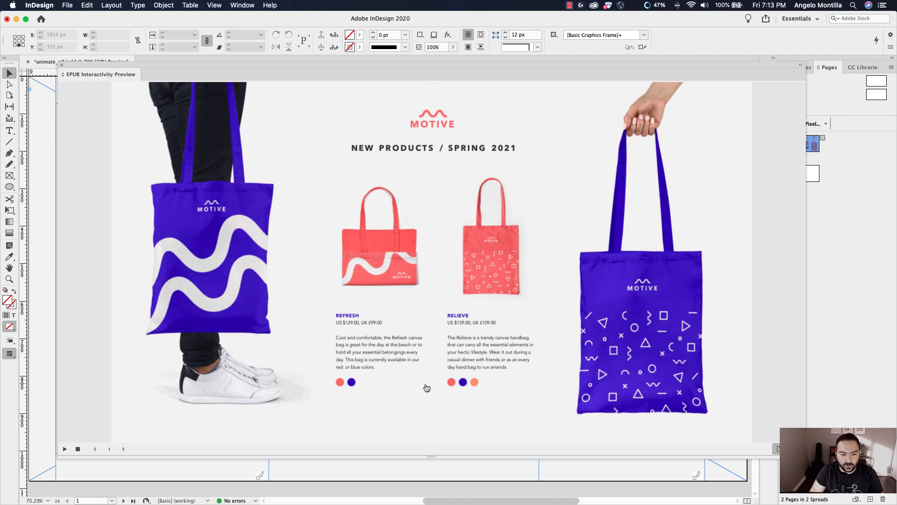
{"action": "left_click", "coordinate": [62, 66]}
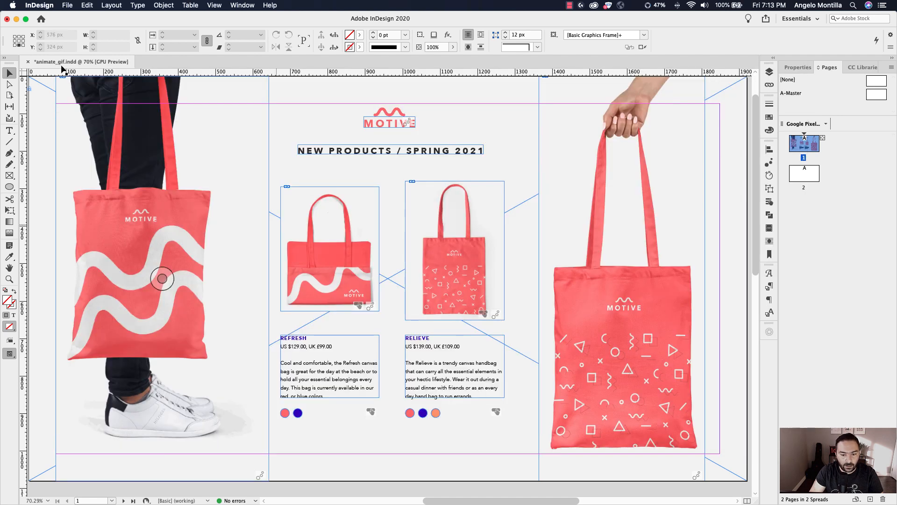
Load the two bag GIFs for placement on blank page 2 and cycle through the loaded images to the wavy-pattern bag
{"action": "scroll", "coordinate": [282, 235], "scroll_direction": "down", "scroll_amount": 10}
{"action": "key", "text": "super+minus"}
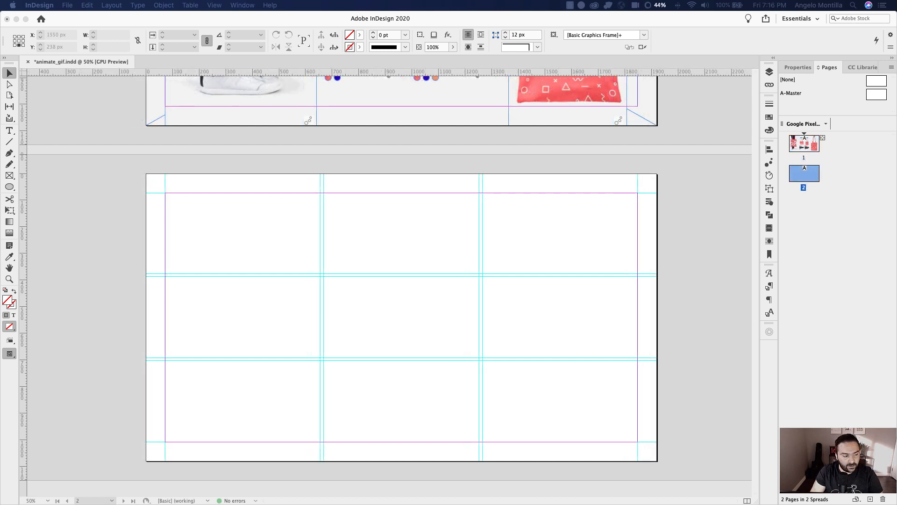
{"action": "left_click_drag", "start_coordinate": [144, 257], "coordinate": [341, 261]}
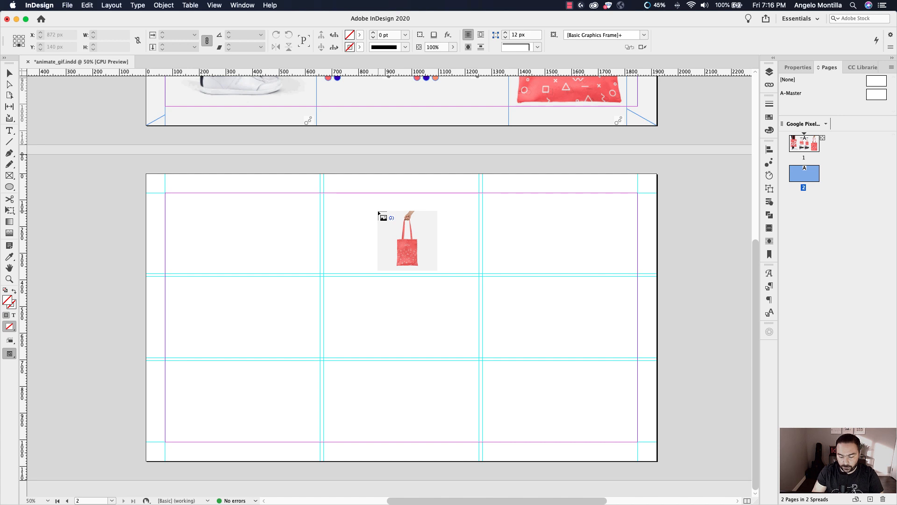
{"action": "key", "text": "Right"}
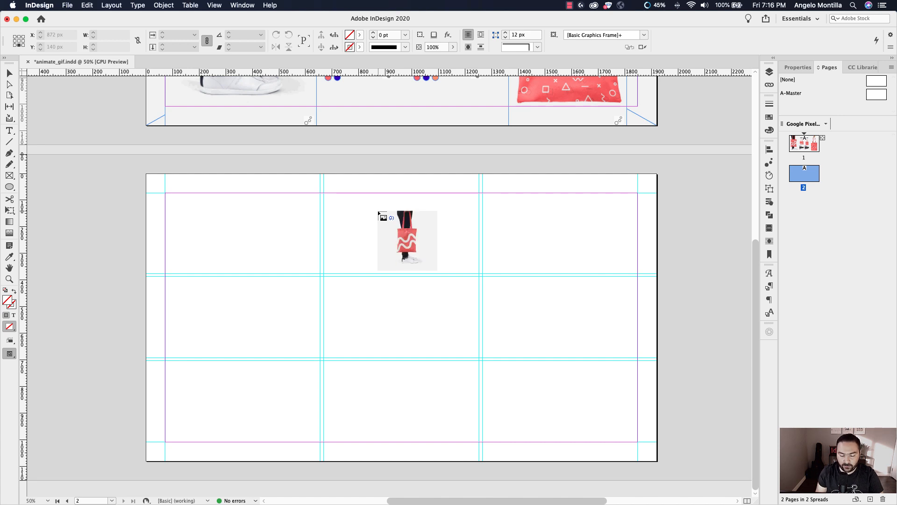
{"action": "key", "text": "Right"}
{"action": "key", "text": "Right"}
{"action": "key", "text": "Right"}
{"action": "key", "text": "Right"}
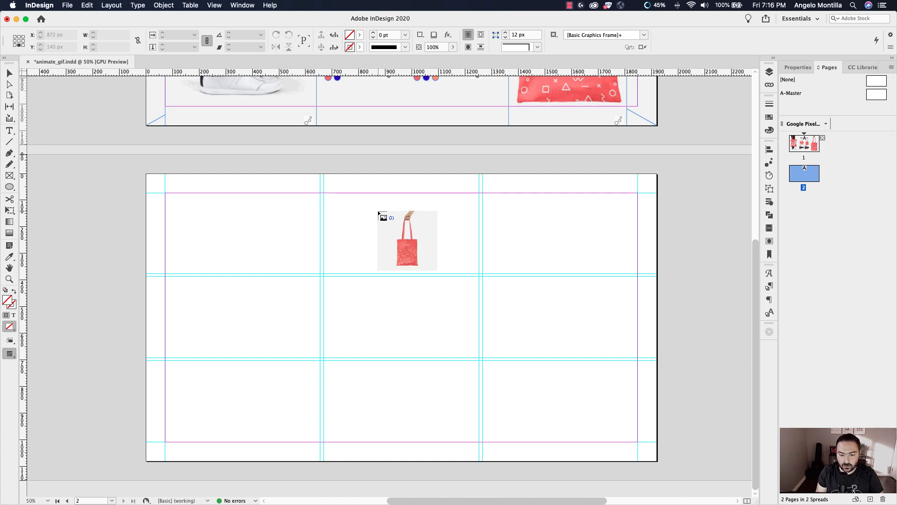
{"action": "key", "text": "Right"}
{"action": "key", "text": "Right"}
{"action": "key", "text": "Right"}
{"action": "key", "text": "Right"}
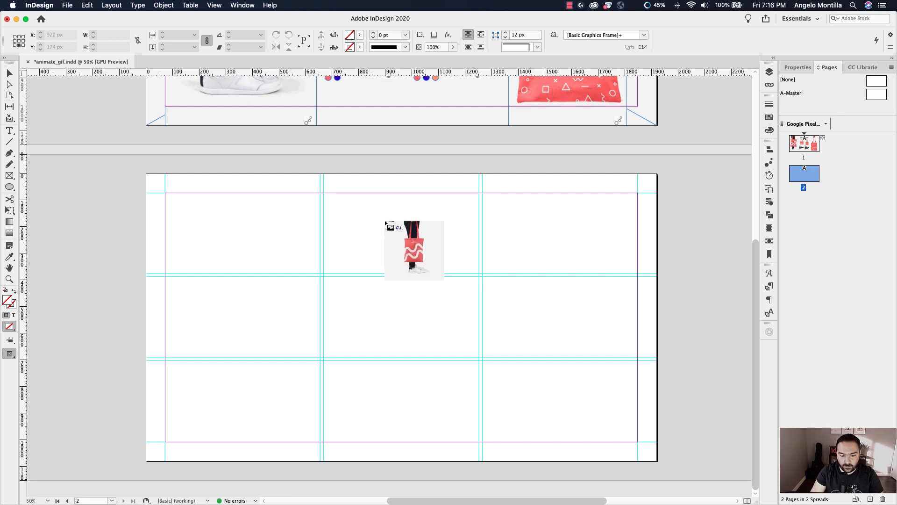
Place the wavy-pattern bag GIF and the geometric-pattern bag GIF side by side on page 2, each about 500 px square, and select the first
{"action": "left_click_drag", "start_coordinate": [218, 206], "coordinate": [345, 343]}
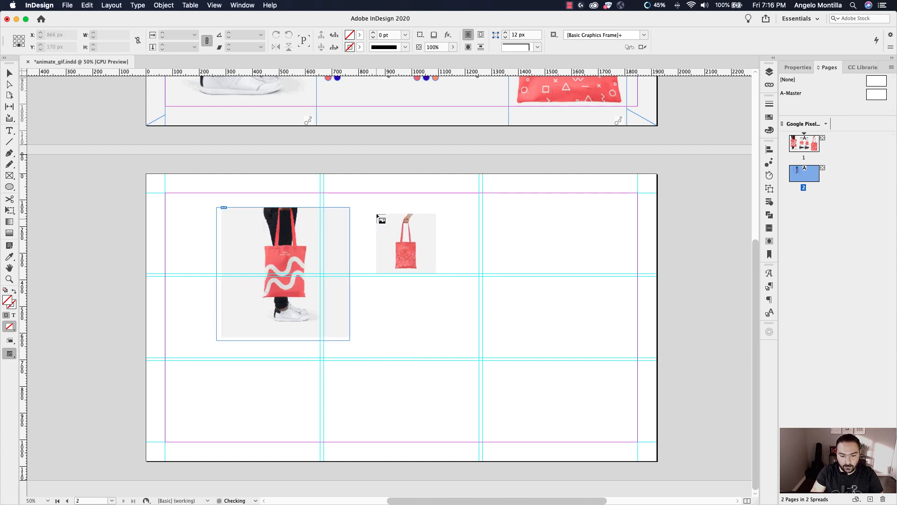
{"action": "left_click_drag", "start_coordinate": [377, 208], "coordinate": [511, 342]}
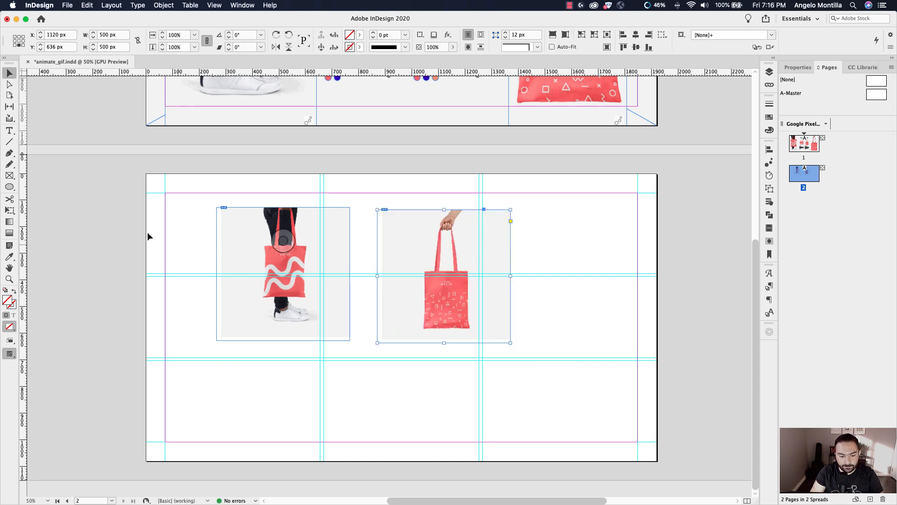
{"action": "left_click", "coordinate": [195, 236]}
{"action": "left_click", "coordinate": [262, 252]}
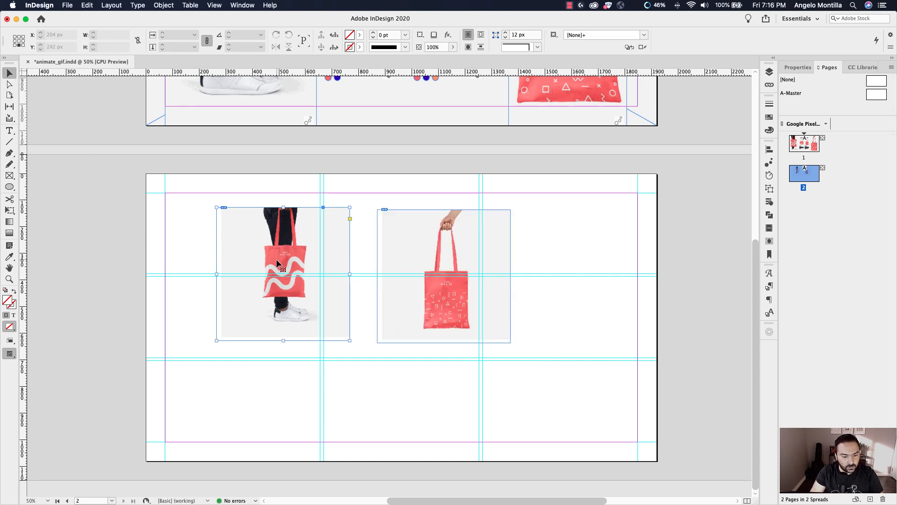
Align the wavy-pattern bag's frame to page 2's top margin, extend it to the bottom margin, and size it 500 × 936 px
{"action": "mouse_move", "coordinate": [248, 255]}
{"action": "left_mouse_down"}
{"action": "mouse_move", "coordinate": [220, 244]}
{"action": "mouse_move", "coordinate": [195, 260]}
{"action": "mouse_move", "coordinate": [211, 259]}
{"action": "left_mouse_up"}
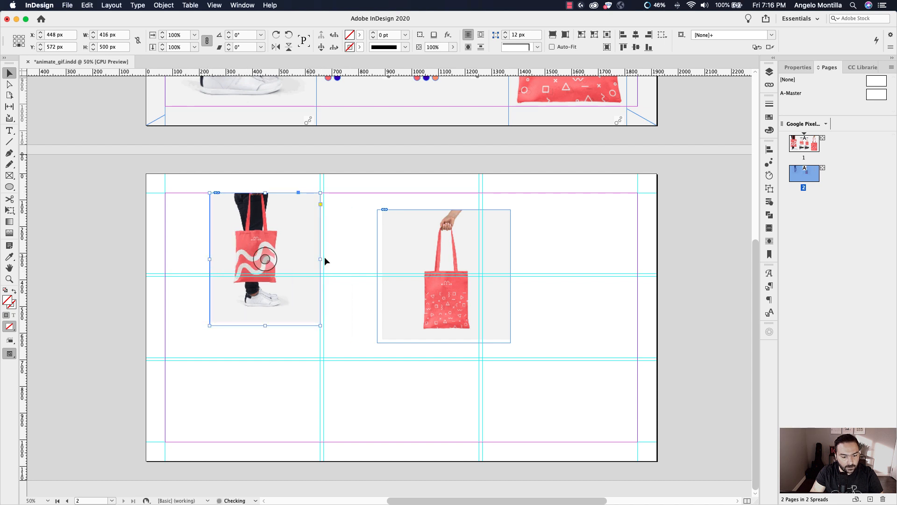
{"action": "left_click", "coordinate": [271, 258]}
{"action": "left_click_drag", "start_coordinate": [271, 258], "coordinate": [284, 259]}
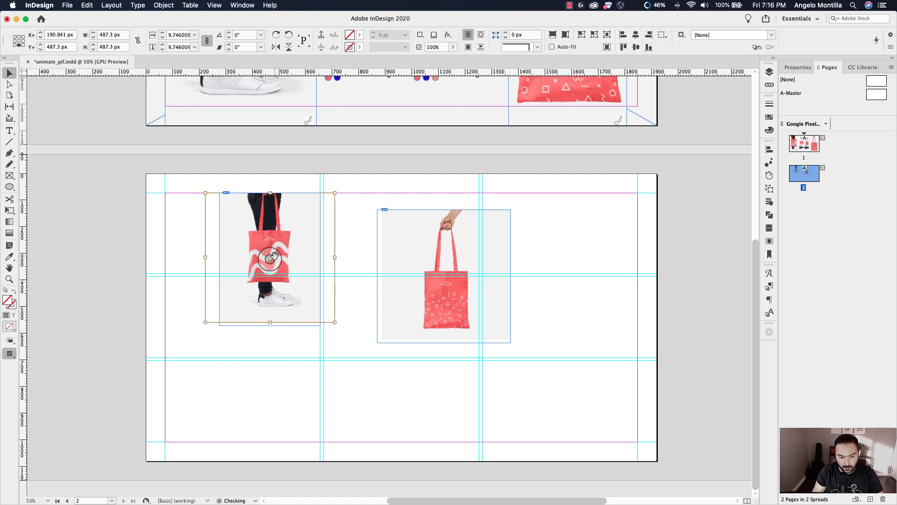
{"action": "left_click", "coordinate": [282, 381]}
{"action": "left_click", "coordinate": [275, 325]}
{"action": "left_click_drag", "start_coordinate": [275, 325], "coordinate": [275, 442]}
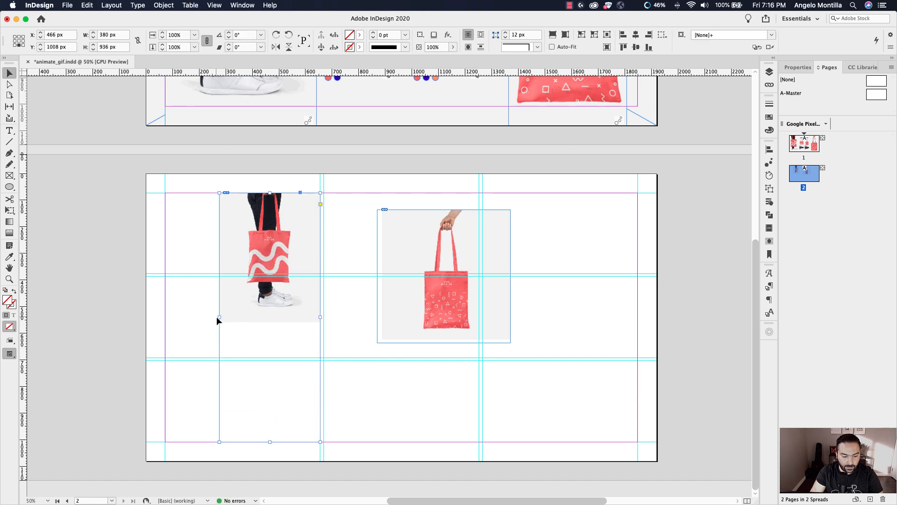
{"action": "left_click_drag", "start_coordinate": [219, 317], "coordinate": [187, 317]}
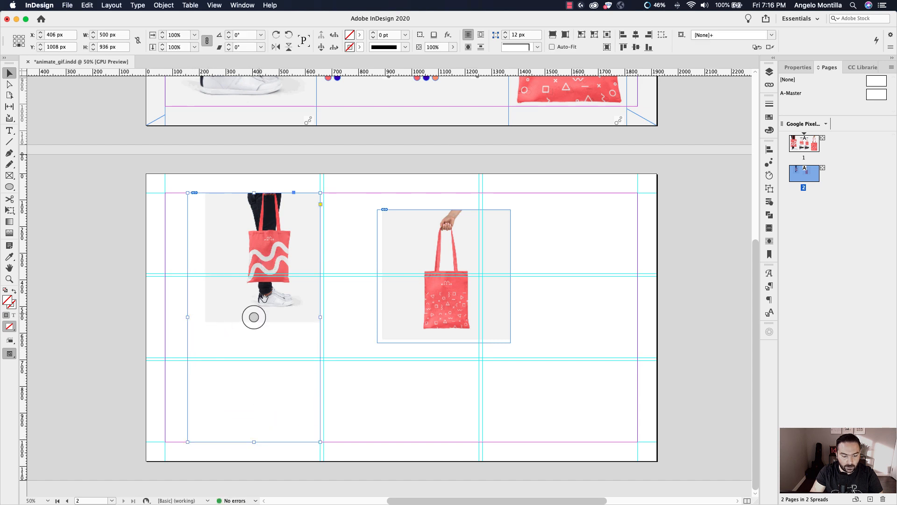
Fill the wavy-pattern bag's frame proportionally with its image and realign the frame to the top margin
{"action": "left_click", "coordinate": [254, 317]}
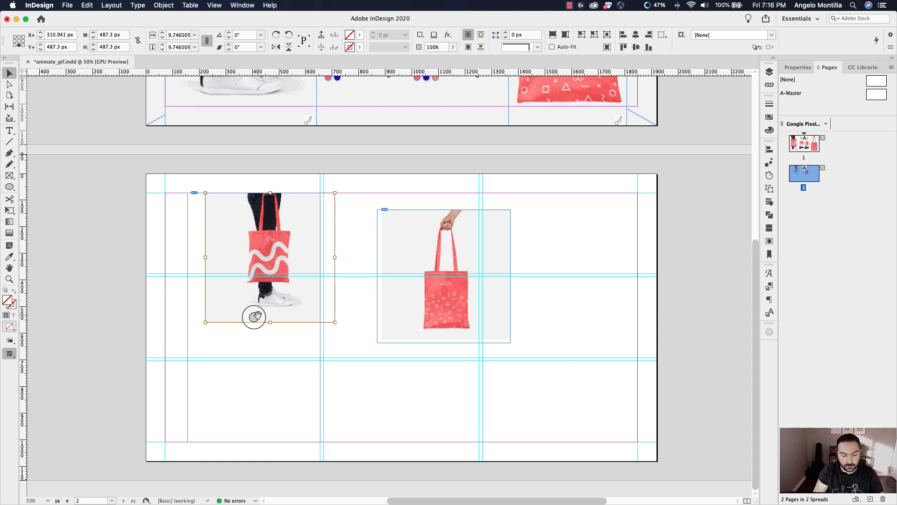
{"action": "key", "text": "super+alt+shift+c"}
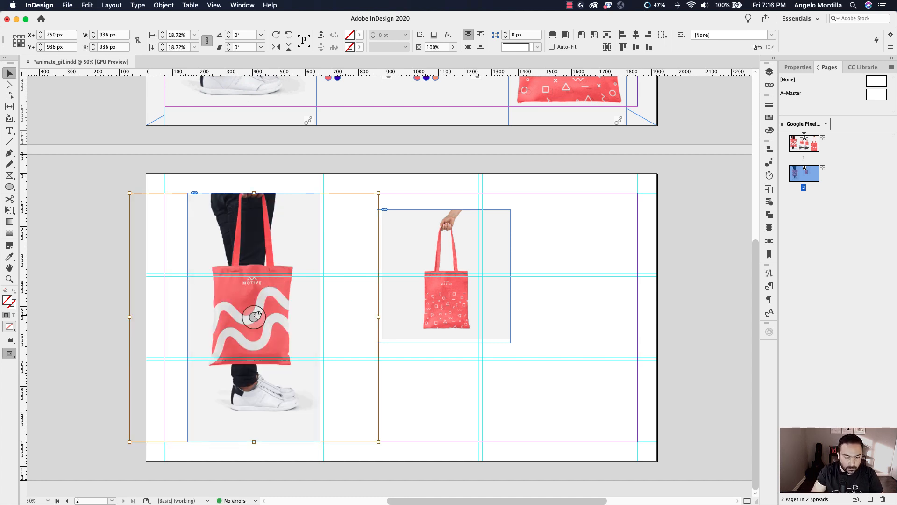
{"action": "left_click", "coordinate": [406, 437]}
{"action": "left_click", "coordinate": [307, 388]}
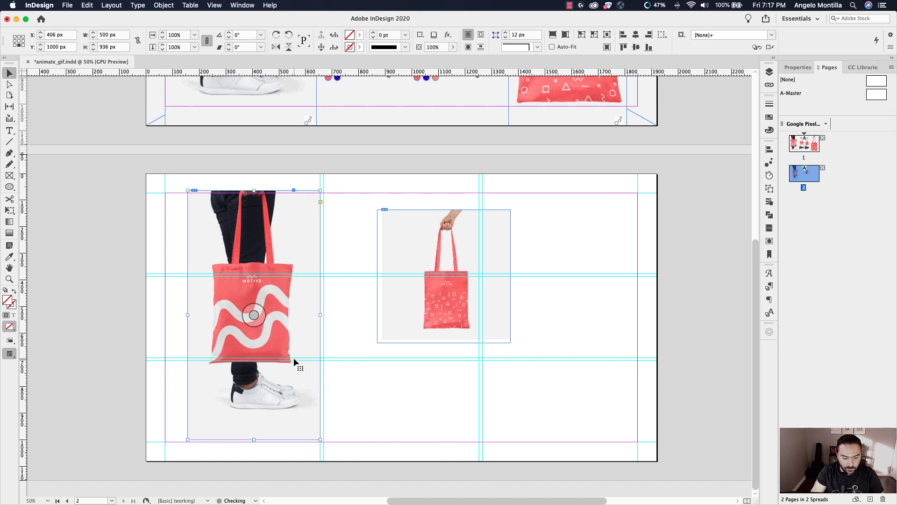
{"action": "key", "text": "shift+Down"}
Align the geometric-pattern bag's frame to the last column's top margin, extend it to 936 px tall, and fill it proportionally with its image
{"action": "left_click", "coordinate": [351, 307]}
{"action": "left_click_drag", "start_coordinate": [402, 236], "coordinate": [507, 218]}
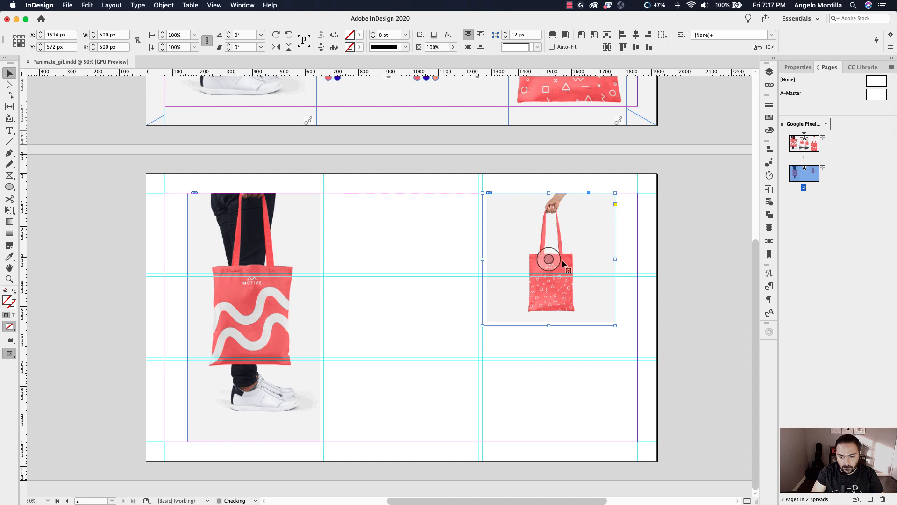
{"action": "left_click_drag", "start_coordinate": [549, 326], "coordinate": [557, 442]}
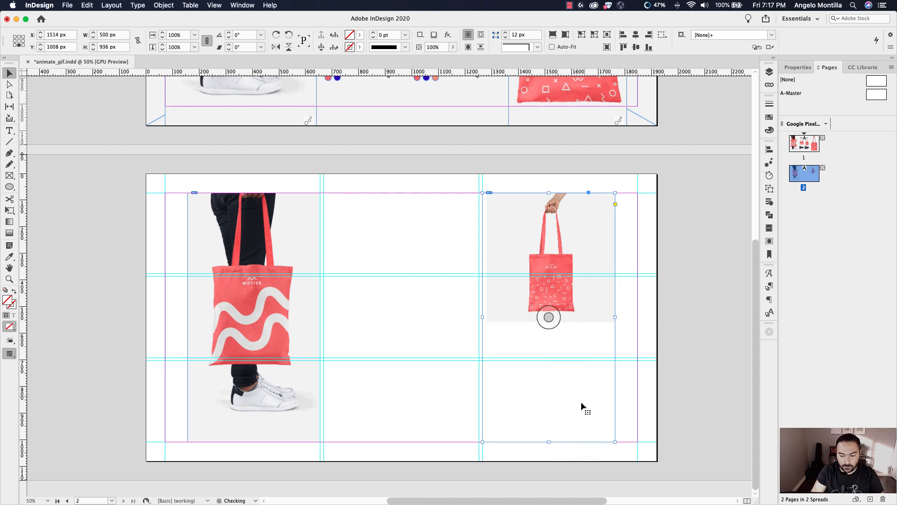
{"action": "left_click", "coordinate": [554, 318]}
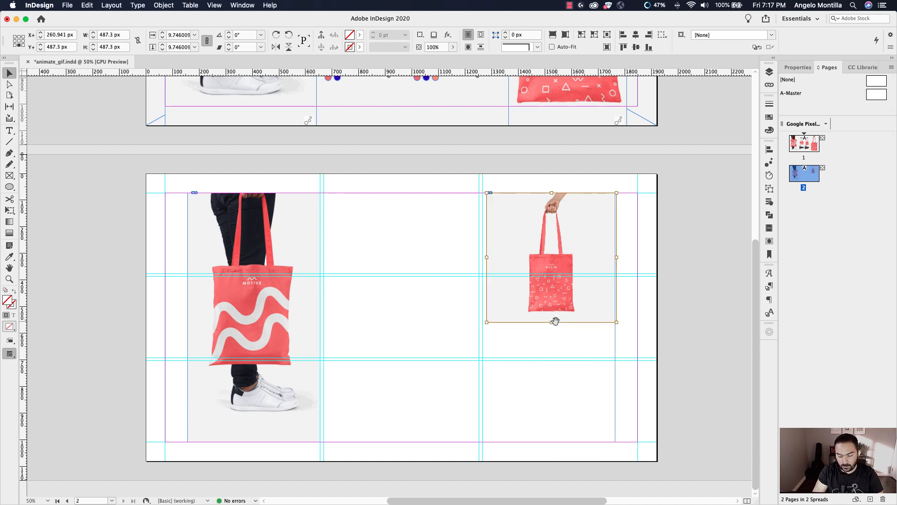
{"action": "key", "text": "super+alt+shift+c"}
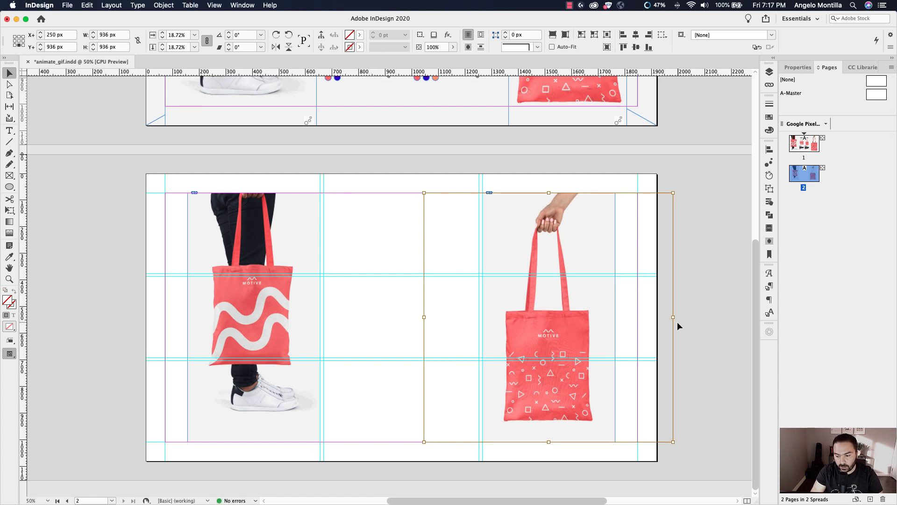
{"action": "left_click", "coordinate": [677, 321]}
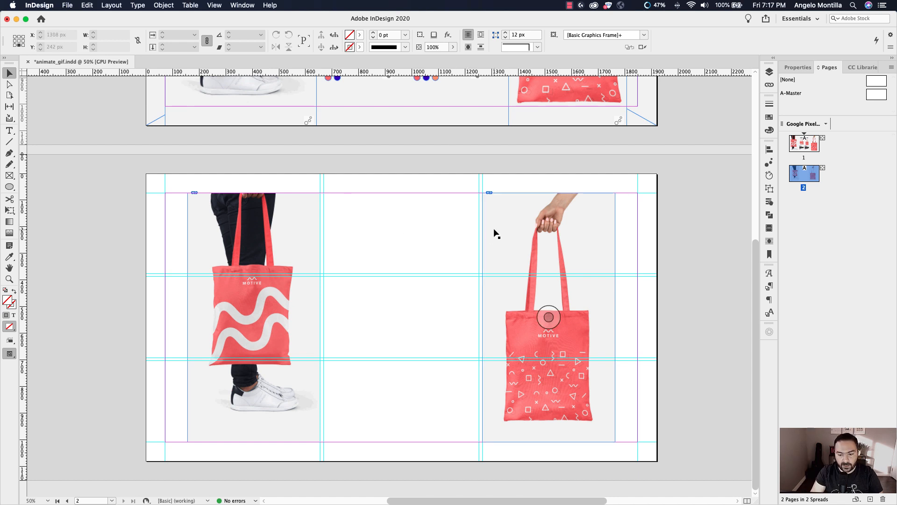
Draw a 1920 × 1080 px rectangle frame covering all of page 2 and send it behind the bag images
{"action": "key", "text": "w"}
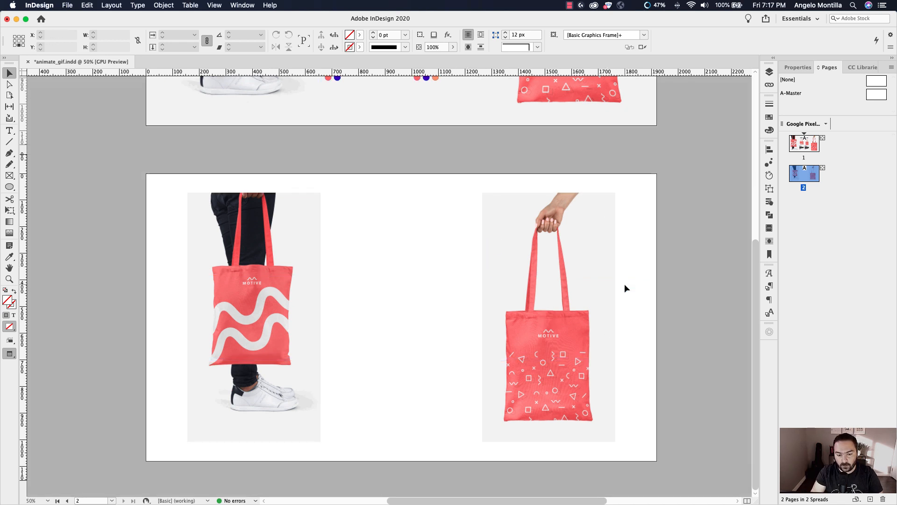
{"action": "left_click", "coordinate": [301, 229]}
{"action": "key", "text": "w"}
{"action": "left_click", "coordinate": [371, 236]}
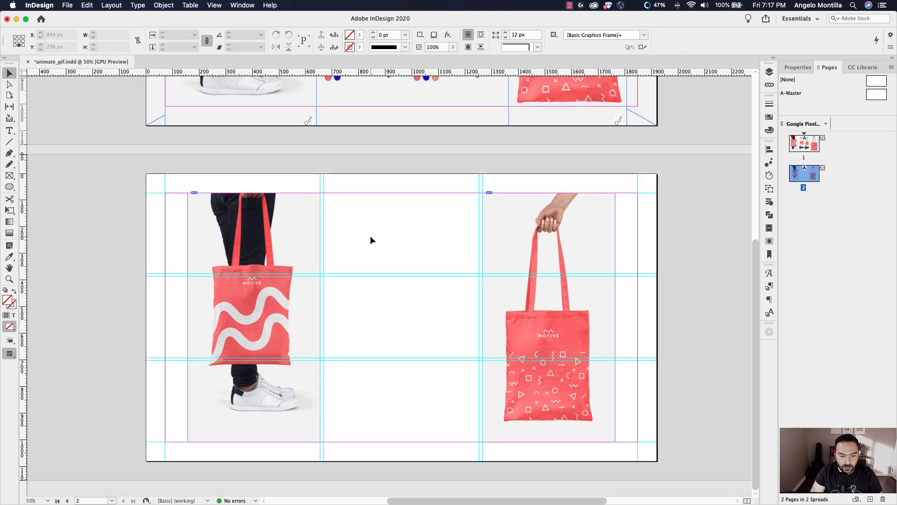
{"action": "left_click", "coordinate": [10, 176]}
{"action": "left_click_drag", "start_coordinate": [148, 175], "coordinate": [658, 461]}
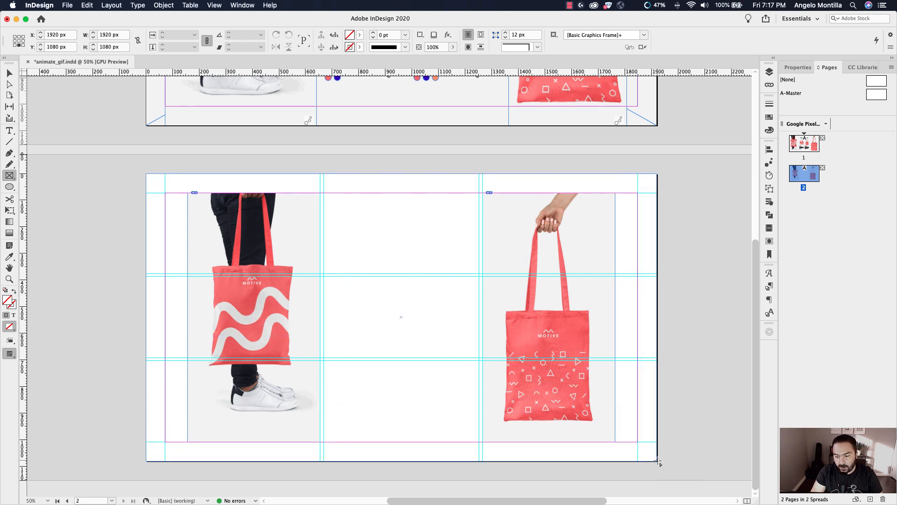
{"action": "left_click", "coordinate": [9, 75]}
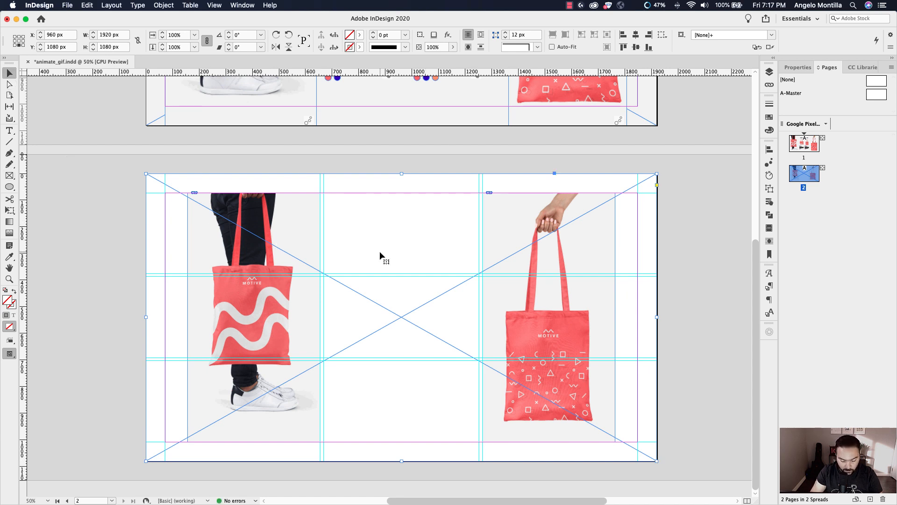
{"action": "key", "text": "super+shift+bracketleft"}
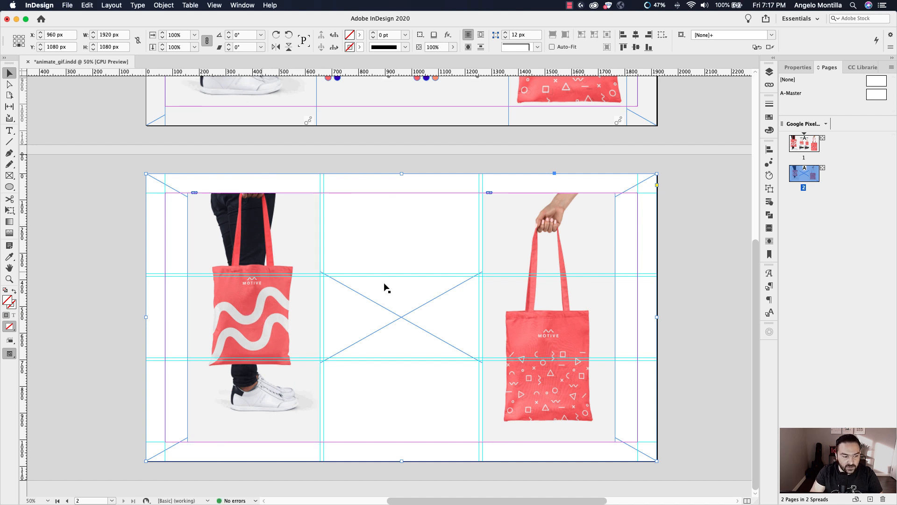
Fill the full-page background frame with the light gray sampled from the wavy-pattern bag image's backdrop
{"action": "left_click", "coordinate": [6, 258]}
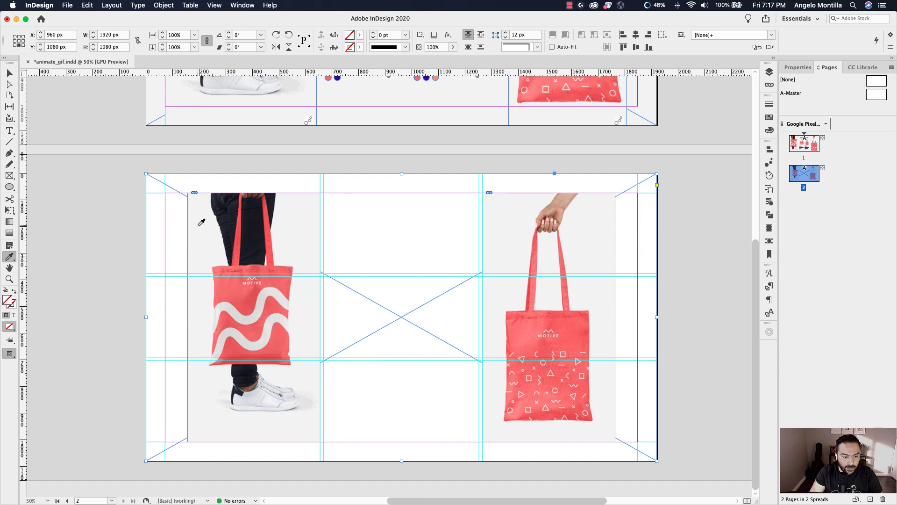
{"action": "left_click", "coordinate": [202, 241]}
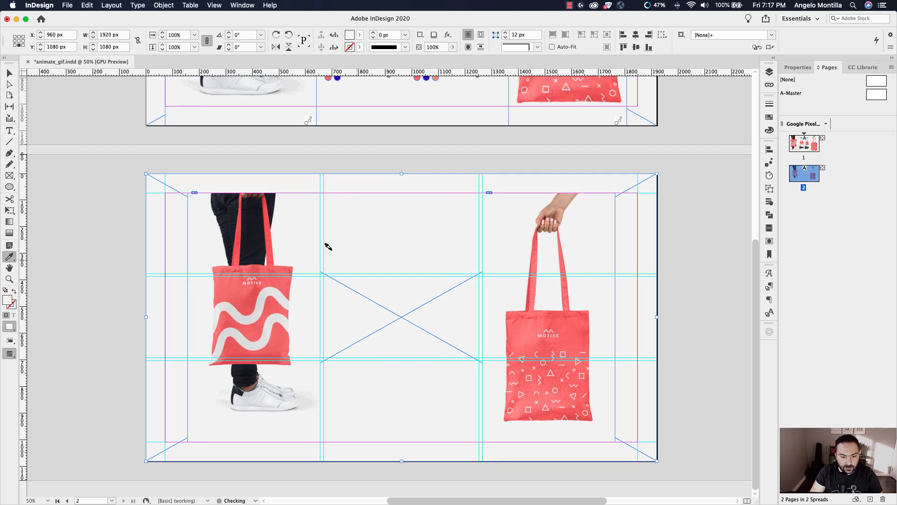
{"action": "left_click", "coordinate": [9, 73]}
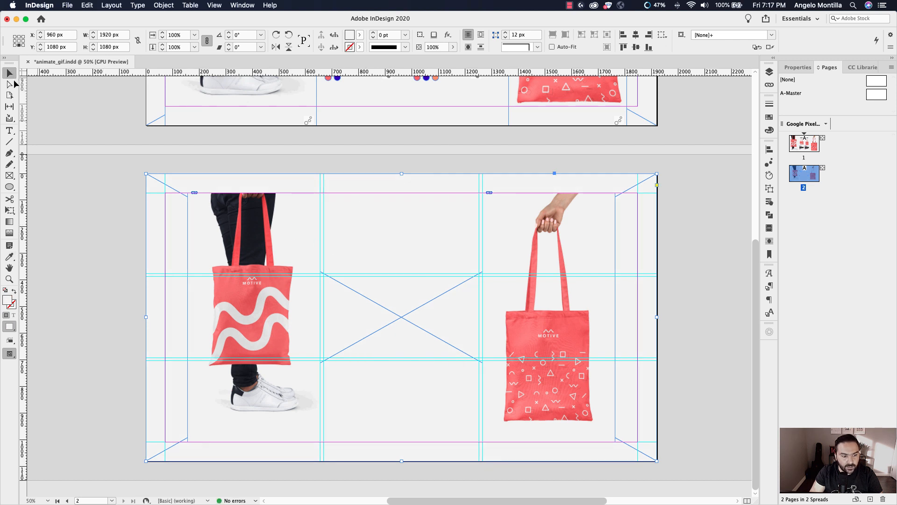
{"action": "left_click", "coordinate": [92, 180]}
Move the wavy-pattern bag's frame straight up to the top edge of page 2
{"action": "key", "text": "w"}
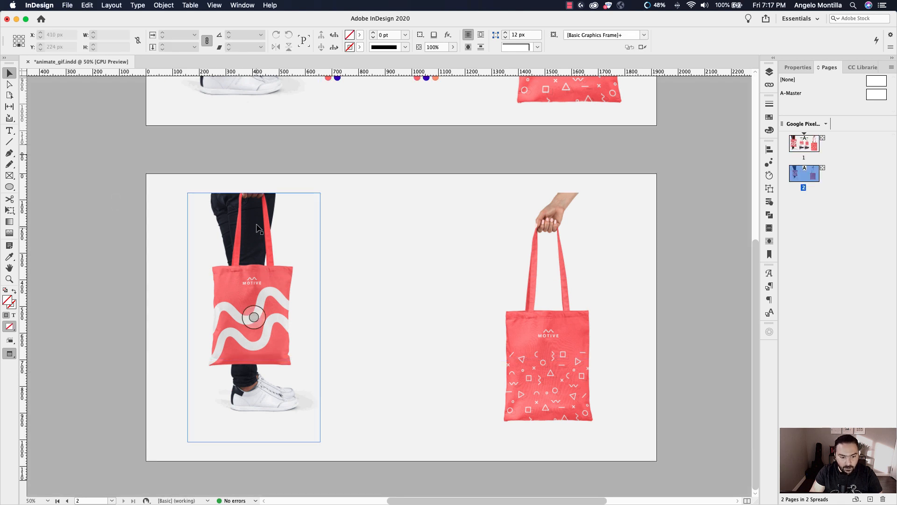
{"action": "left_click", "coordinate": [242, 224]}
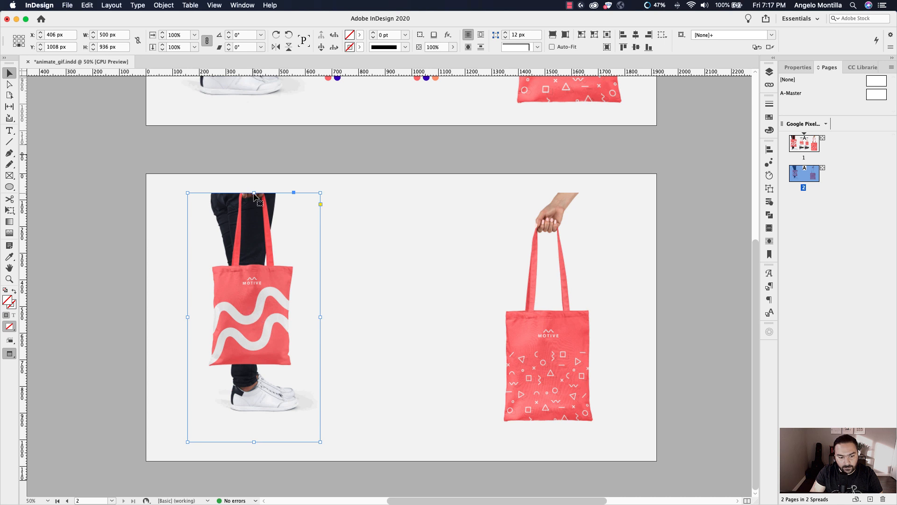
{"action": "left_click_drag", "start_coordinate": [257, 230], "coordinate": [258, 203]}
{"action": "left_click", "coordinate": [286, 163]}
{"action": "key", "text": "w"}
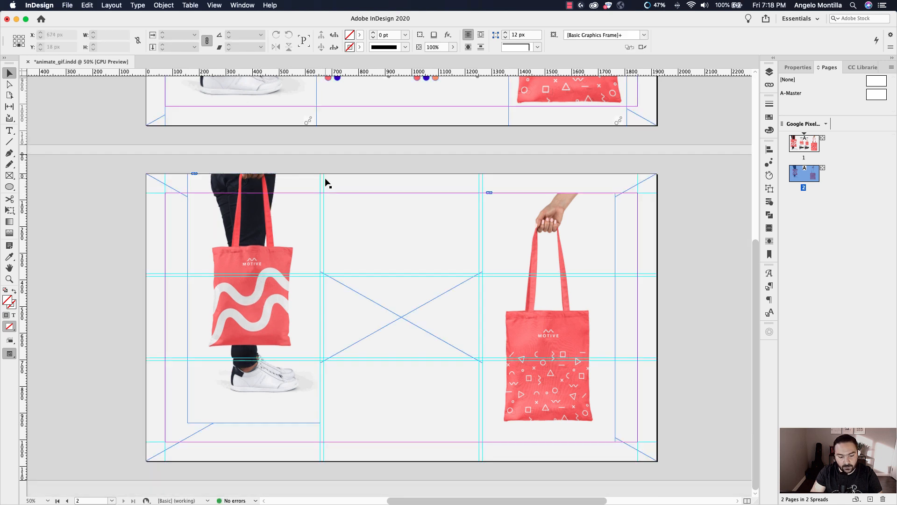
Enlarge the wavy-pattern bag image inside its frame to about 1034 px square, a scale of about 20.68%
{"action": "left_click", "coordinate": [275, 310]}
{"action": "left_click", "coordinate": [253, 306]}
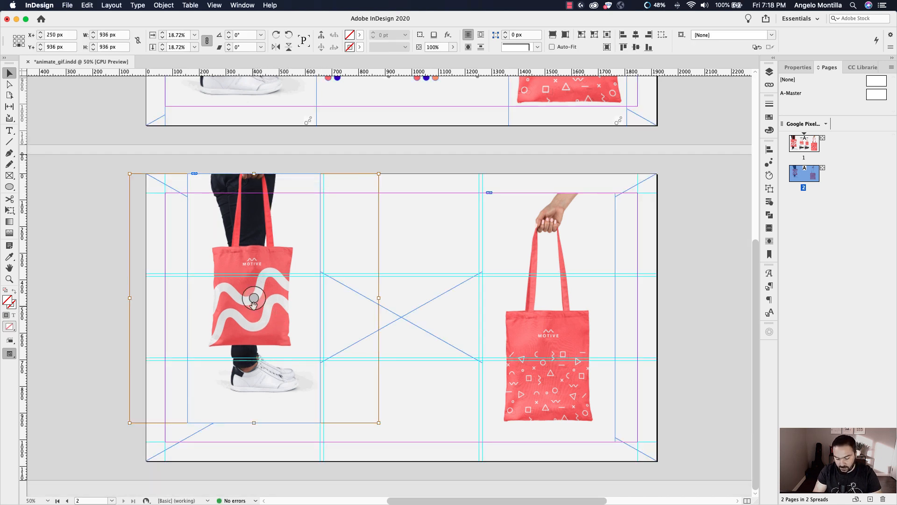
{"action": "key", "text": "super+period"}
{"action": "key", "text": "super+period"}
{"action": "key", "text": "super+period"}
{"action": "key", "text": "super+period"}
{"action": "key", "text": "super+period"}
{"action": "key", "text": "super+period"}
{"action": "key", "text": "super+period"}
{"action": "key", "text": "super+period"}
{"action": "key", "text": "super+period"}
{"action": "key", "text": "super+period"}
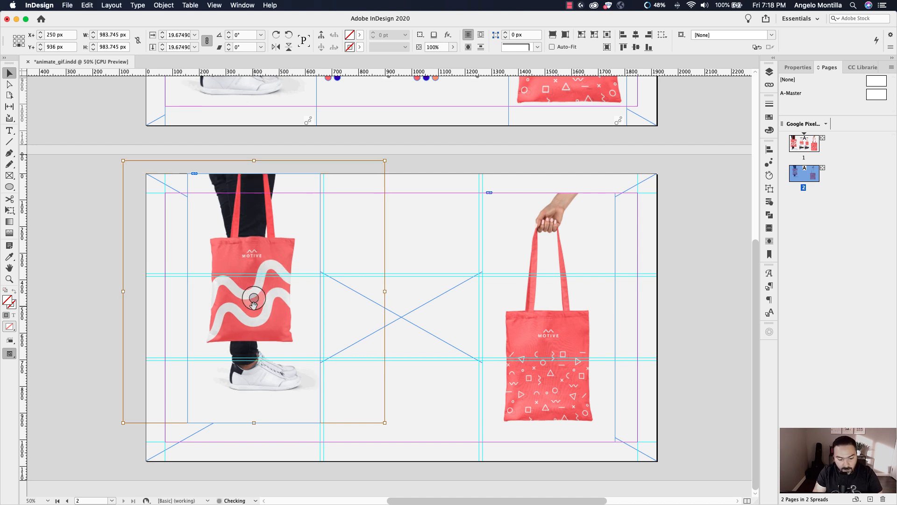
Nudge the wavy-pattern bag image down inside its frame to a Y offset of 1029 px, then deselect it
{"action": "key", "text": "Down"}
{"action": "key", "text": "Down"}
{"action": "key", "text": "Down"}
{"action": "key", "text": "Down"}
{"action": "key", "text": "Down"}
{"action": "key", "text": "Down"}
{"action": "key", "text": "Down"}
{"action": "key", "text": "Down"}
{"action": "key", "text": "Down"}
{"action": "key", "text": "Down"}
{"action": "key", "text": "Down"}
{"action": "key", "text": "Down"}
{"action": "key", "text": "Down"}
{"action": "key", "text": "Down"}
{"action": "key", "text": "Down"}
{"action": "key", "text": "Down"}
{"action": "key", "text": "Down"}
{"action": "key", "text": "Down"}
{"action": "key", "text": "Down"}
{"action": "key", "text": "Down"}
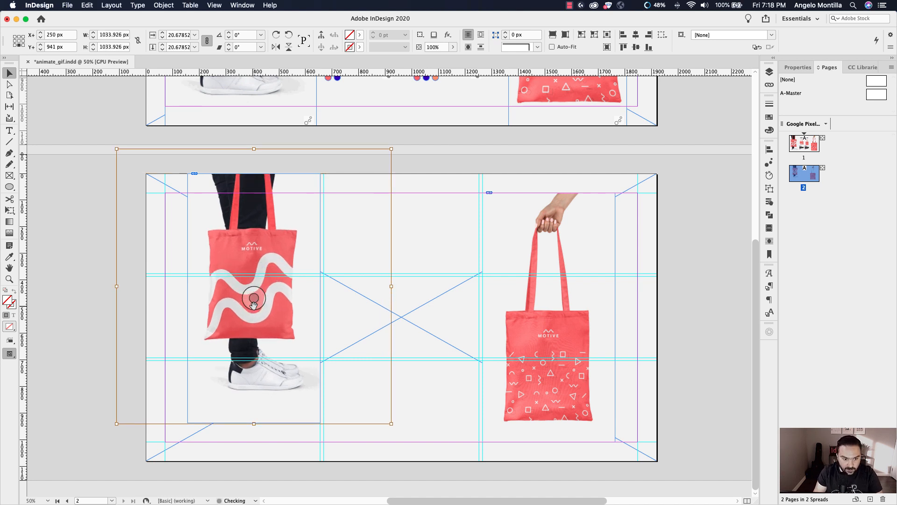
{"action": "key", "text": "Down"}
{"action": "key", "text": "Down"}
{"action": "key", "text": "Down"}
{"action": "key", "text": "Down"}
{"action": "key", "text": "Down"}
{"action": "key", "text": "Down"}
{"action": "key", "text": "Down"}
{"action": "key", "text": "Down"}
{"action": "key", "text": "Down"}
{"action": "key", "text": "Down"}
{"action": "key", "text": "Down"}
{"action": "key", "text": "Down"}
{"action": "key", "text": "Down"}
{"action": "key", "text": "Down"}
{"action": "key", "text": "Down"}
{"action": "key", "text": "Down"}
{"action": "key", "text": "Down"}
{"action": "key", "text": "Down"}
{"action": "key", "text": "Down"}
{"action": "key", "text": "Down"}
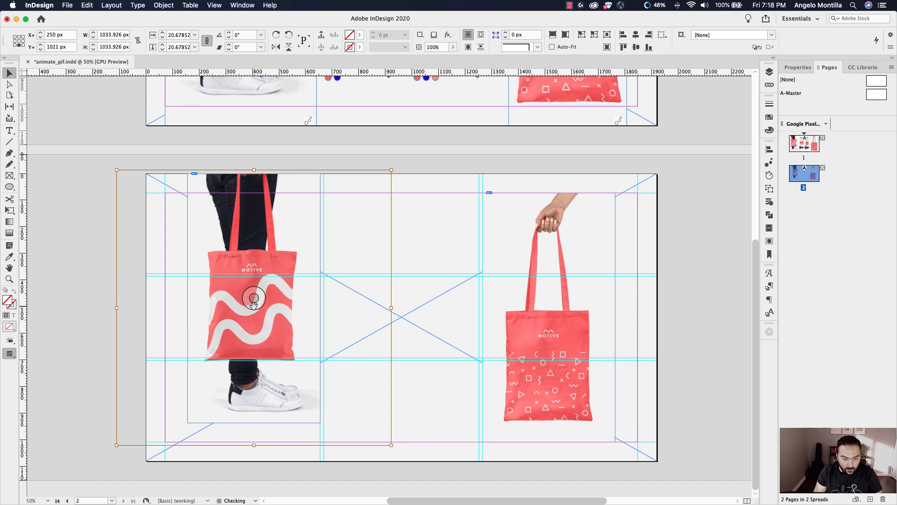
{"action": "key", "text": "Down"}
{"action": "key", "text": "Down"}
{"action": "key", "text": "Down"}
{"action": "key", "text": "Down"}
{"action": "key", "text": "Down"}
{"action": "key", "text": "Down"}
{"action": "key", "text": "Down"}
{"action": "key", "text": "Down"}
{"action": "key", "text": "Down"}
{"action": "key", "text": "Down"}
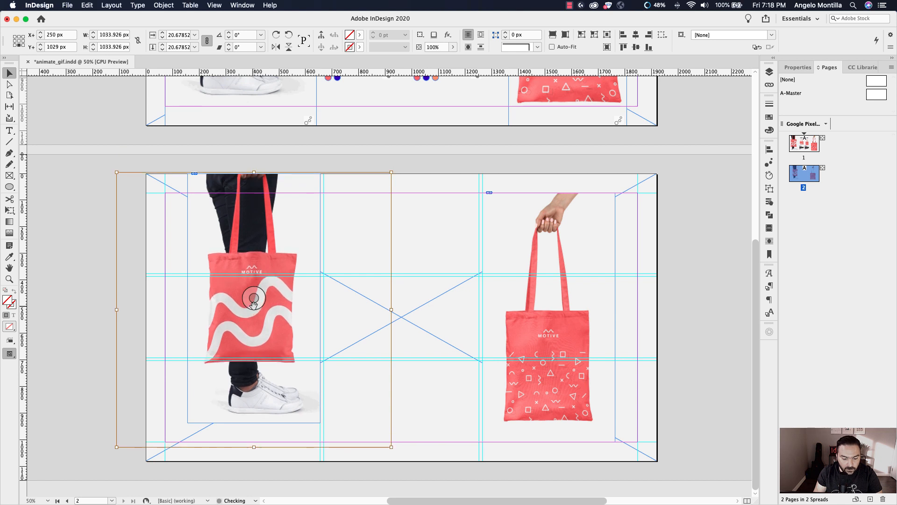
{"action": "left_click", "coordinate": [91, 220]}
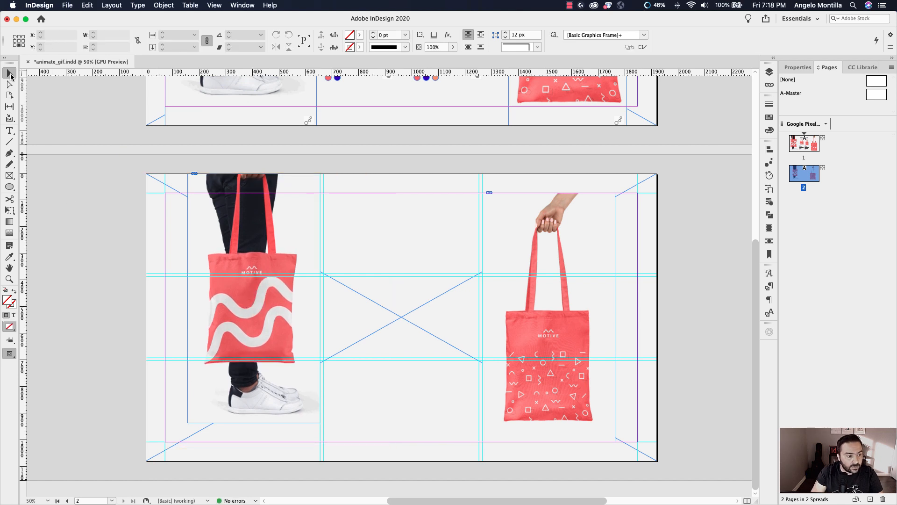
Widen the wavy-pattern bag's frame to 512 px by extending its inner side to the adjacent column guide
{"action": "left_click", "coordinate": [323, 327]}
{"action": "left_click", "coordinate": [320, 318]}
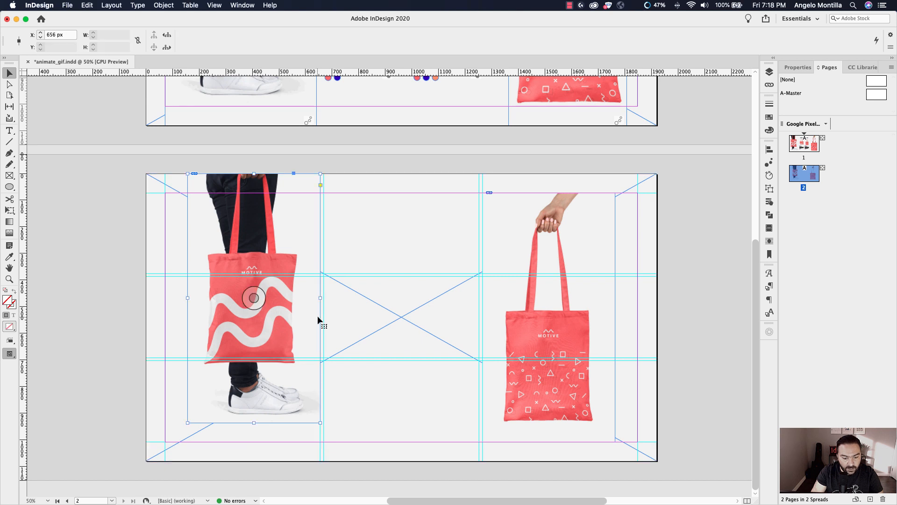
{"action": "left_click_drag", "start_coordinate": [322, 298], "coordinate": [324, 299]}
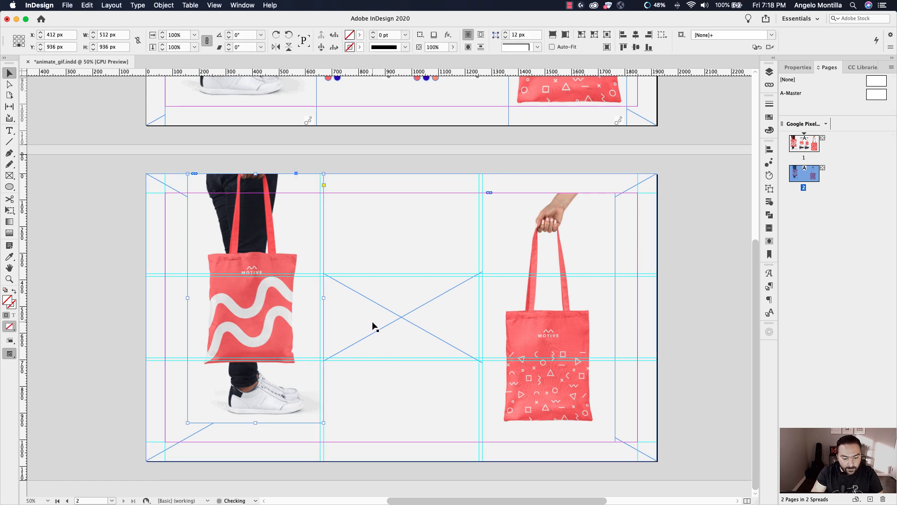
Move the geometric-pattern bag's frame up to the page's top edge and enlarge its image to about 1034 px square inside the frame
{"action": "left_click", "coordinate": [541, 296]}
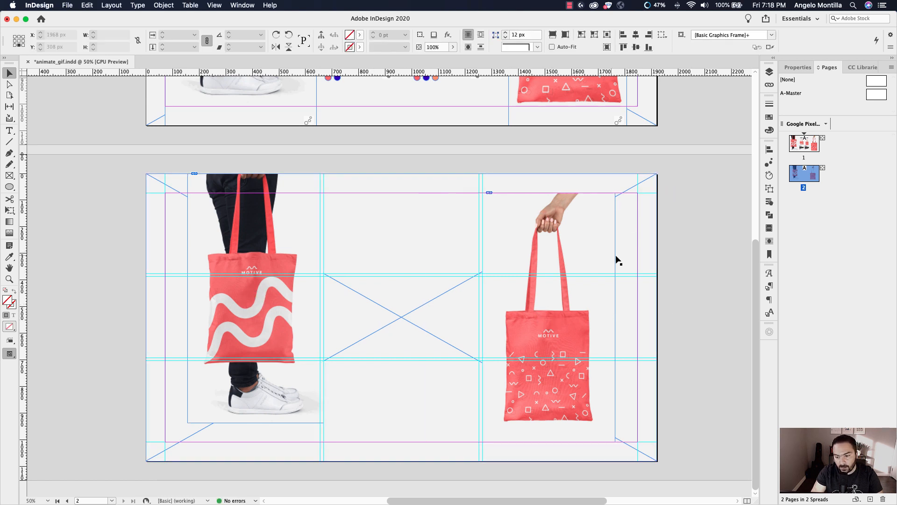
{"action": "left_click_drag", "start_coordinate": [575, 256], "coordinate": [578, 236]}
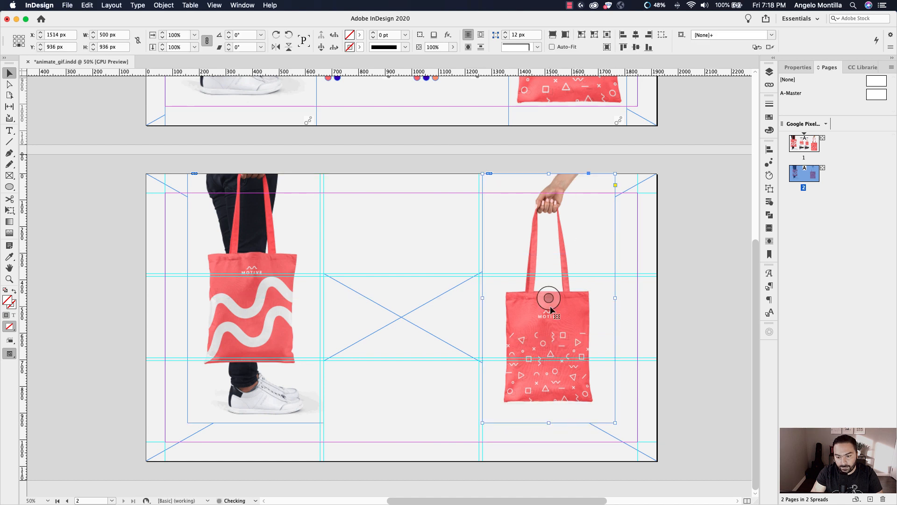
{"action": "left_click", "coordinate": [549, 299]}
{"action": "key", "text": "super+period"}
{"action": "key", "text": "super+period"}
{"action": "key", "text": "super+period"}
{"action": "key", "text": "super+period"}
{"action": "key", "text": "super+period"}
{"action": "key", "text": "super+period"}
{"action": "key", "text": "super+period"}
{"action": "key", "text": "super+period"}
{"action": "key", "text": "super+period"}
{"action": "key", "text": "super+period"}
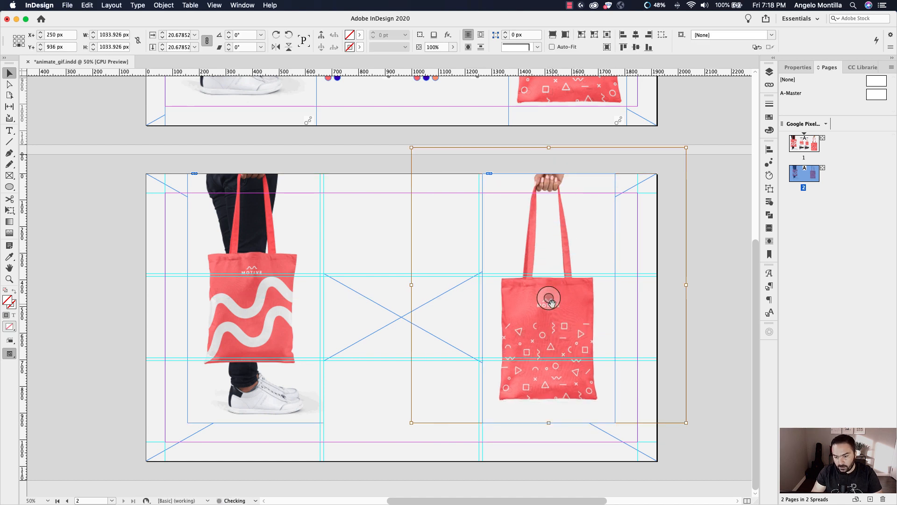
Nudge the geometric-pattern bag image down inside its frame to a Y offset of 1016 px
{"action": "key", "text": "shift+Down"}
{"action": "key", "text": "shift+Down"}
{"action": "key", "text": "shift+Down"}
{"action": "key", "text": "shift+Down"}
{"action": "key", "text": "shift+Down"}
{"action": "key", "text": "shift+Down"}
{"action": "key", "text": "shift+Down"}
{"action": "key", "text": "shift+Down"}
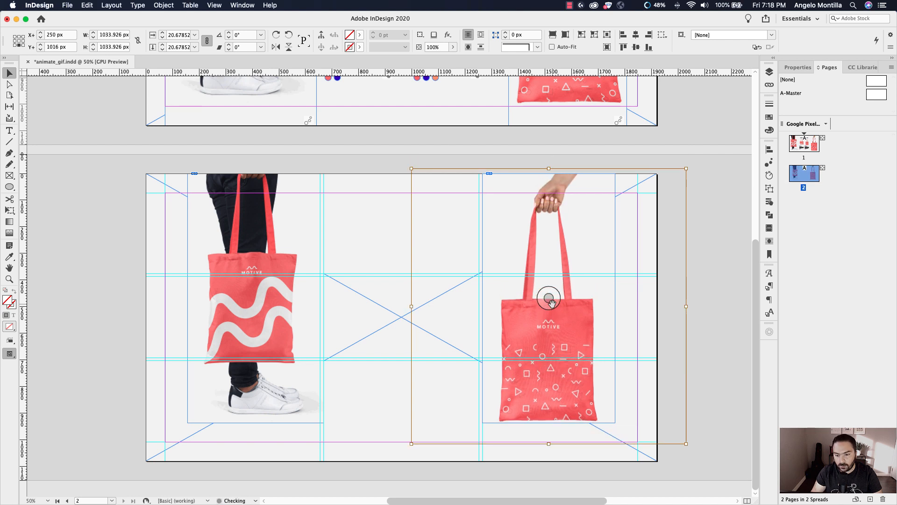
Extend the geometric-pattern bag's frame down to the page's lower margin guide, making it 1008 px tall
{"action": "left_click", "coordinate": [715, 315]}
{"action": "left_click", "coordinate": [576, 416]}
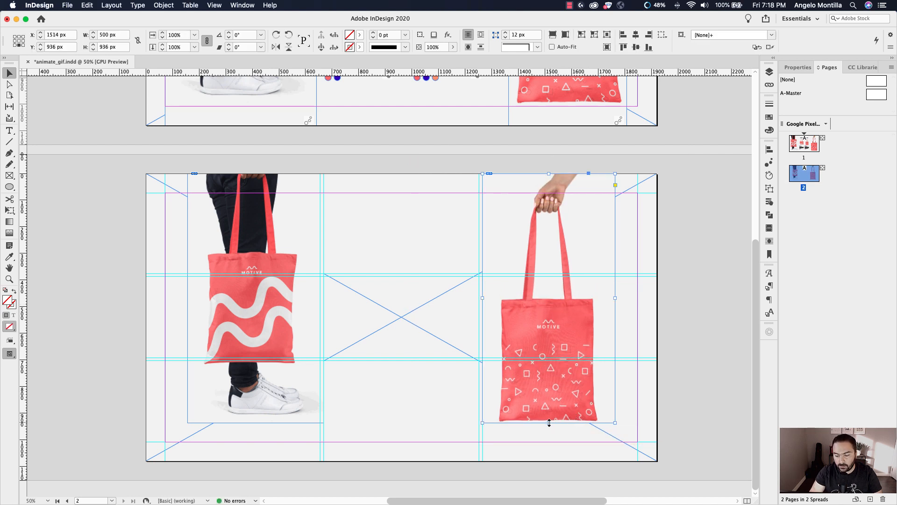
{"action": "left_click_drag", "start_coordinate": [549, 423], "coordinate": [549, 442]}
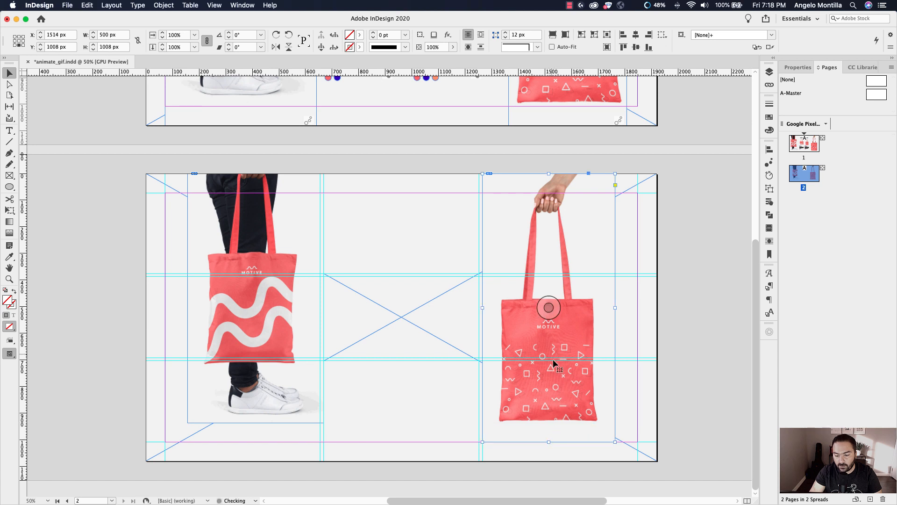
Nudge the geometric-pattern bag image down inside its frame to a Y offset of 1026 px
{"action": "left_click", "coordinate": [550, 309]}
{"action": "key", "text": "Down"}
{"action": "key", "text": "Down"}
{"action": "key", "text": "Down"}
{"action": "key", "text": "Down"}
{"action": "key", "text": "Down"}
{"action": "key", "text": "Down"}
{"action": "key", "text": "Down"}
{"action": "key", "text": "Down"}
{"action": "key", "text": "Down"}
{"action": "key", "text": "Down"}
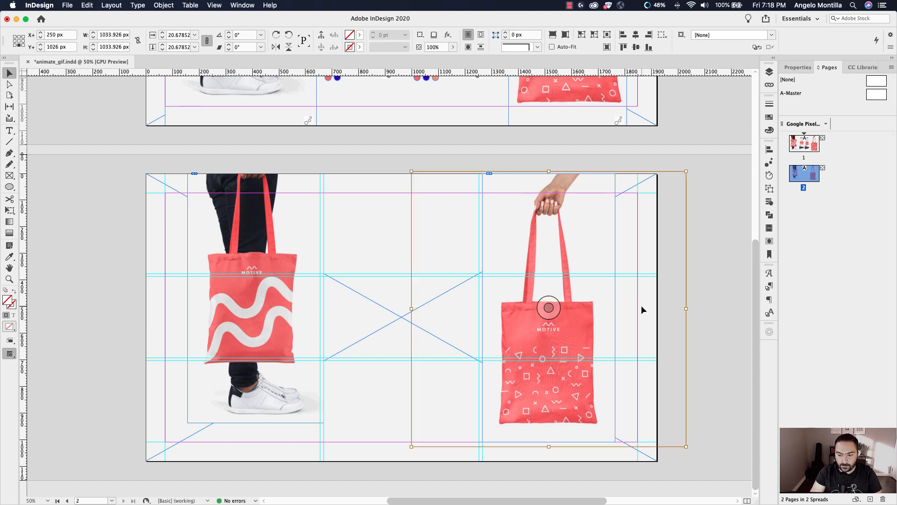
Deselect the image and preview page 2 without guides and frame edges, returning to the normal view when done
{"action": "left_click", "coordinate": [711, 286]}
{"action": "key", "text": "w"}
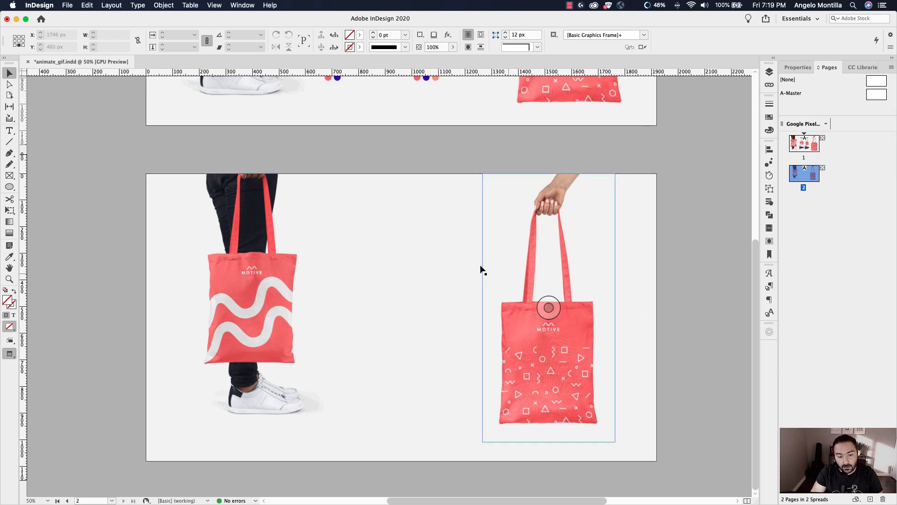
{"action": "mouse_move", "coordinate": [365, 196]}
{"action": "left_mouse_down"}
{"action": "mouse_move", "coordinate": [344, 244]}
{"action": "mouse_move", "coordinate": [367, 214]}
{"action": "left_mouse_up"}
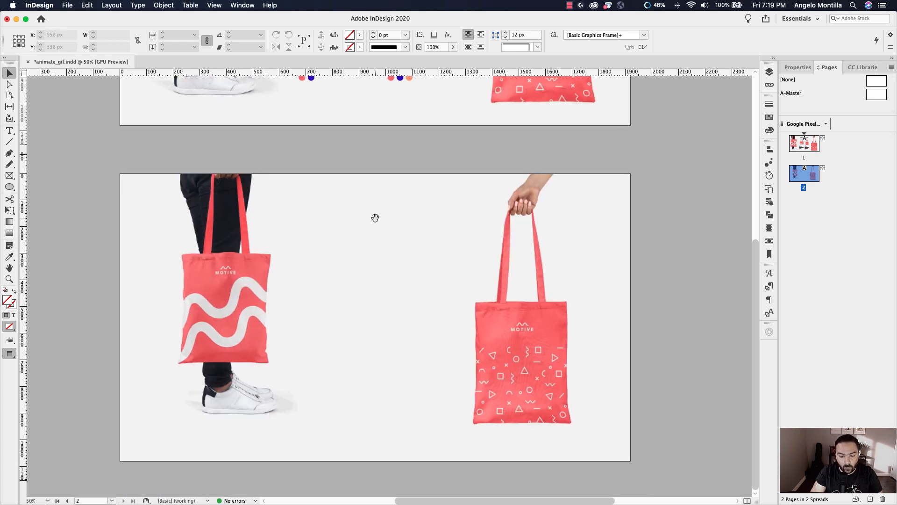
{"action": "key", "text": "w"}
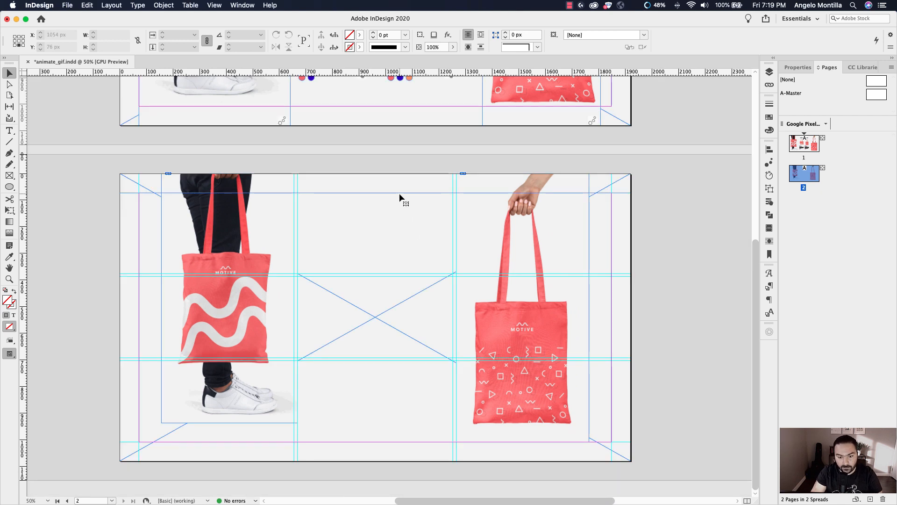
Lock the full-page background rectangle in Layer 1 and undo the accidental shift of the column guide
{"action": "left_click", "coordinate": [399, 193]}
{"action": "left_click", "coordinate": [587, 225]}
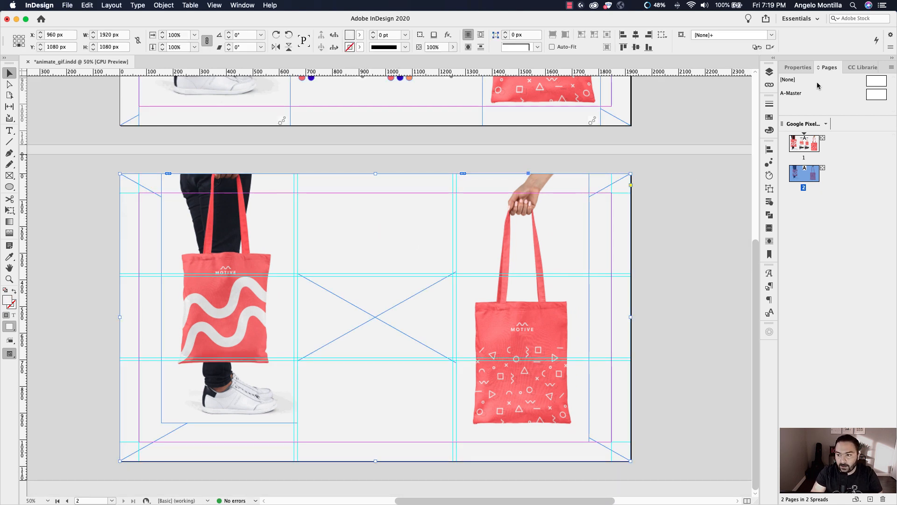
{"action": "left_click", "coordinate": [769, 71]}
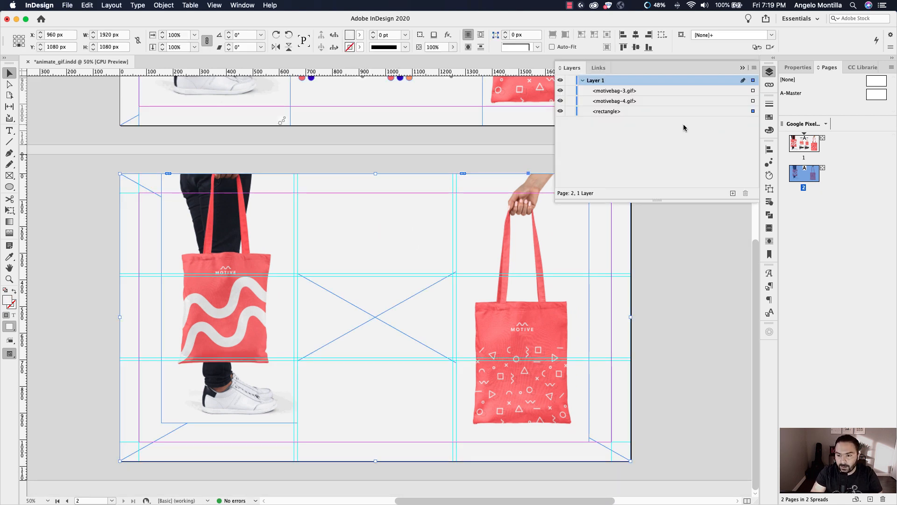
{"action": "left_click", "coordinate": [570, 112]}
{"action": "left_click_drag", "start_coordinate": [453, 214], "coordinate": [438, 214]}
{"action": "key", "text": "super+z"}
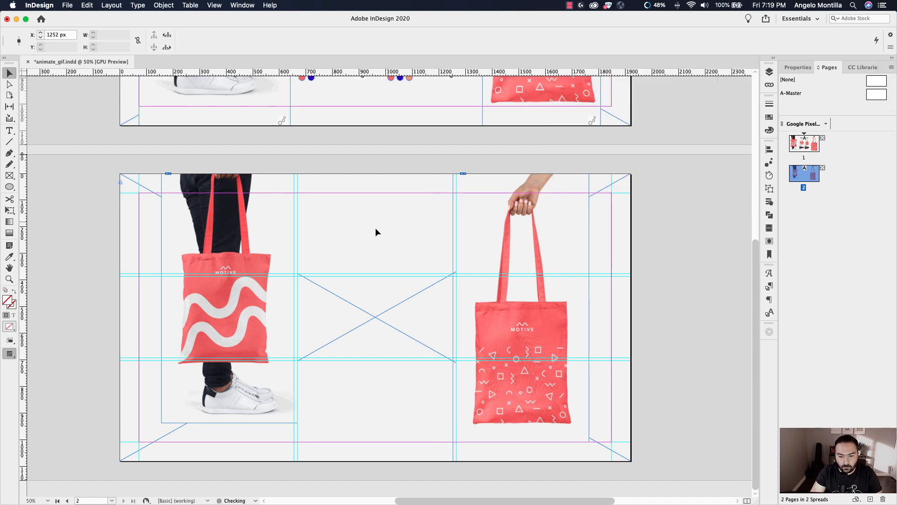
{"action": "left_click", "coordinate": [375, 229]}
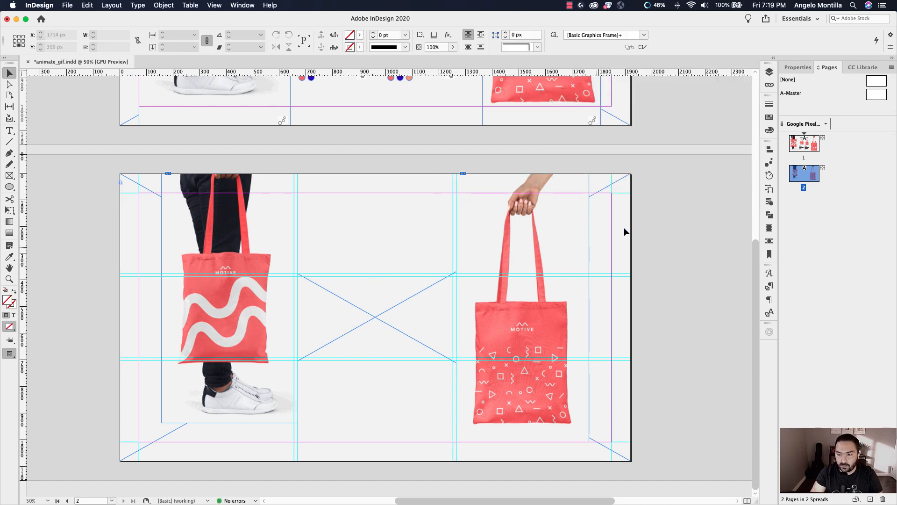
Place the small geometric-pattern bag GIF in the centre column as a frame about 252 px square
{"action": "left_click_drag", "start_coordinate": [434, 155], "coordinate": [439, 80]}
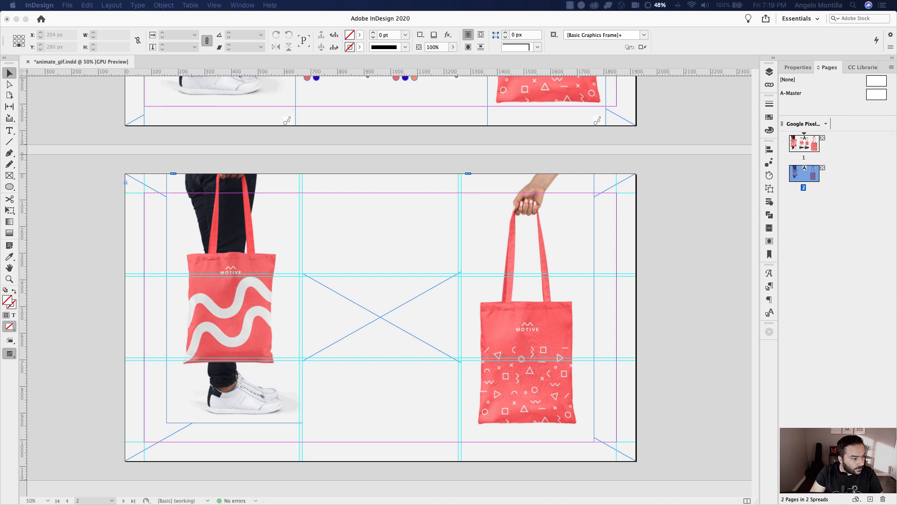
{"action": "left_click_drag", "start_coordinate": [329, 201], "coordinate": [393, 243]}
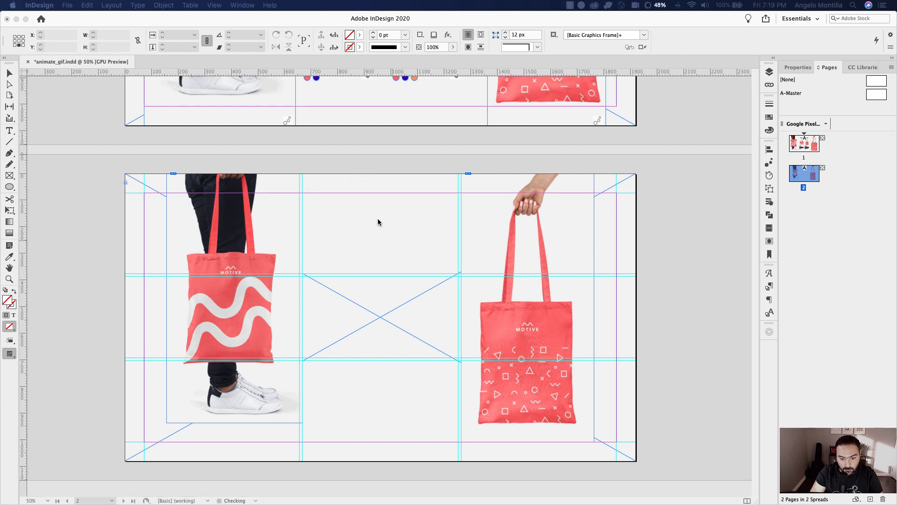
{"action": "left_click_drag", "start_coordinate": [317, 218], "coordinate": [385, 286]}
{"action": "scroll", "coordinate": [371, 289], "scroll_direction": "up", "scroll_amount": 10}
{"action": "scroll", "coordinate": [371, 290], "scroll_direction": "down", "scroll_amount": 6}
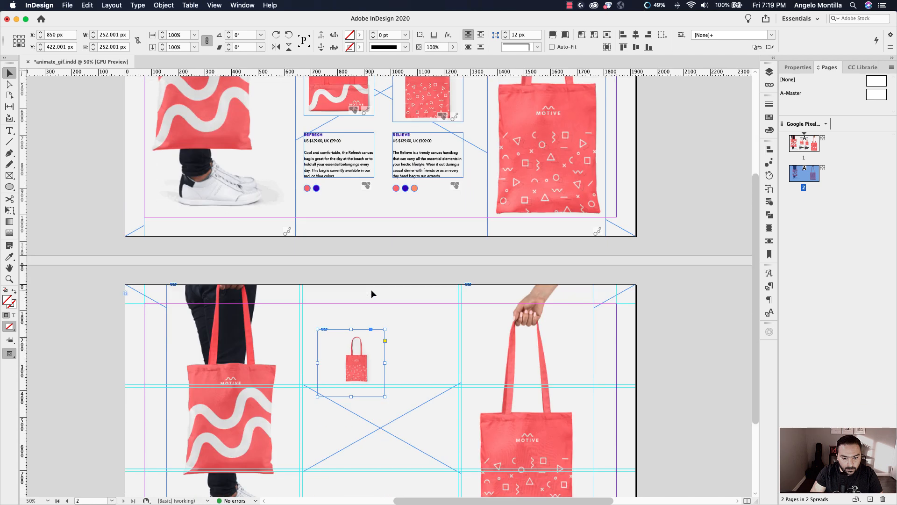
{"action": "scroll", "coordinate": [371, 294], "scroll_direction": "down", "scroll_amount": 4}
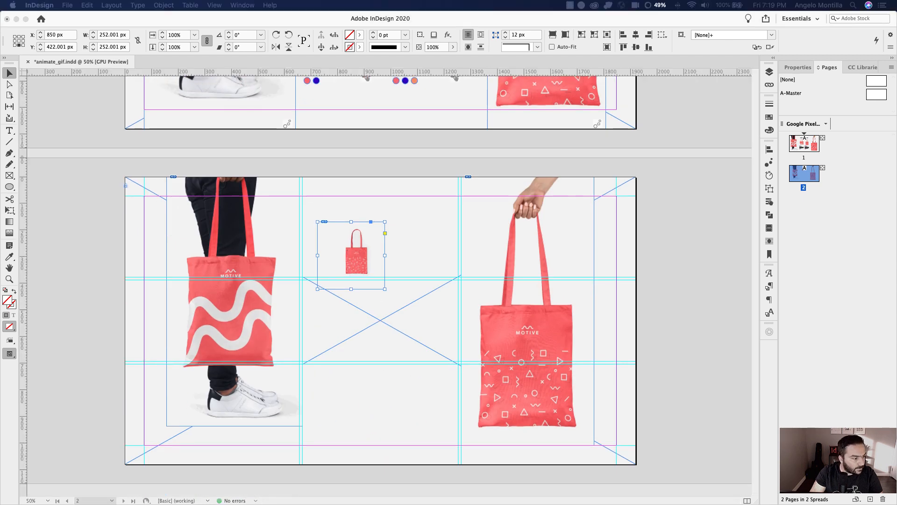
Place the small wavy-pattern handbag GIF in a frame about 234 px square, and set the small geometric bag's frame beside it at matching height
{"action": "left_click_drag", "start_coordinate": [0, 254], "coordinate": [419, 260]}
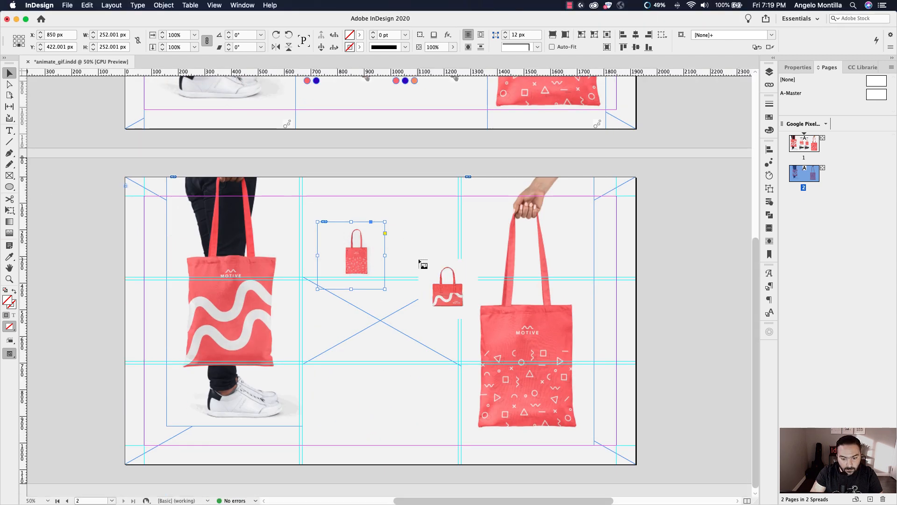
{"action": "left_click_drag", "start_coordinate": [403, 229], "coordinate": [335, 337]}
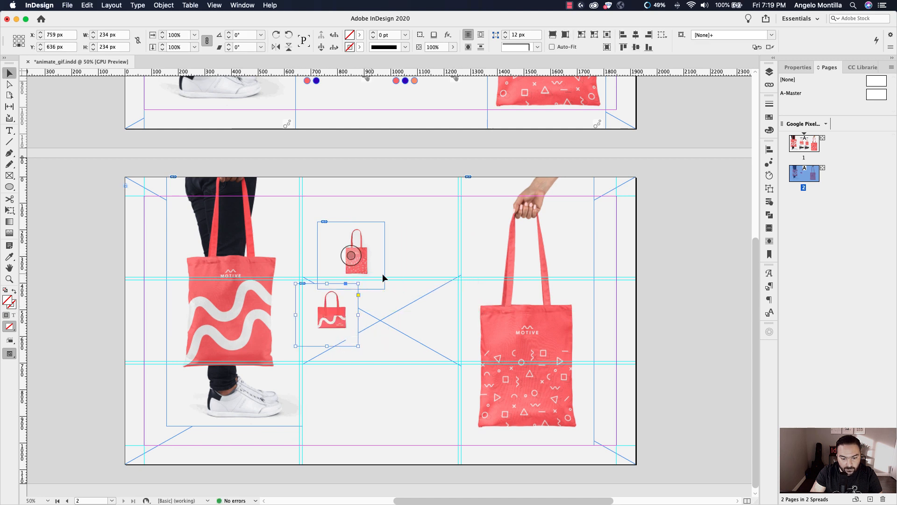
{"action": "mouse_move", "coordinate": [382, 278]}
{"action": "left_mouse_down"}
{"action": "mouse_move", "coordinate": [423, 336]}
{"action": "mouse_move", "coordinate": [391, 283]}
{"action": "left_mouse_up"}
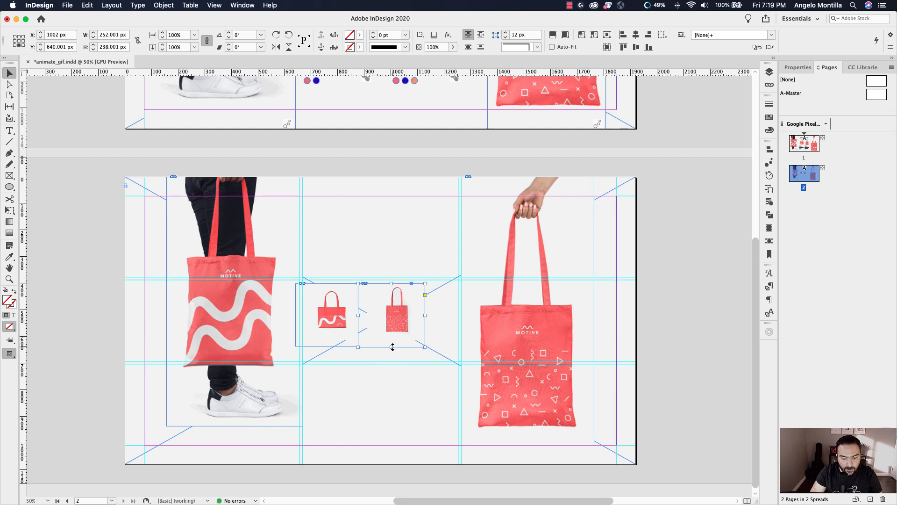
{"action": "left_click_drag", "start_coordinate": [392, 347], "coordinate": [392, 344]}
Centre the handbag image in its frame and enlarge it to about 286 px square
{"action": "left_click", "coordinate": [327, 315]}
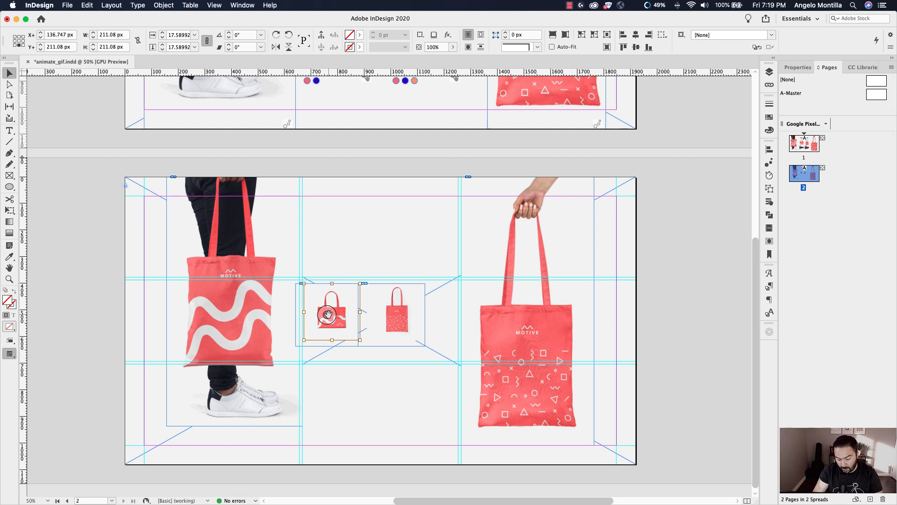
{"action": "key", "text": "super+alt+shift+c"}
{"action": "key", "text": "super+period"}
{"action": "key", "text": "super+period"}
{"action": "key", "text": "super+period"}
{"action": "key", "text": "super+period"}
{"action": "key", "text": "super+period"}
{"action": "key", "text": "super+period"}
{"action": "key", "text": "super+period"}
{"action": "key", "text": "super+period"}
{"action": "key", "text": "super+period"}
{"action": "key", "text": "super+period"}
{"action": "key", "text": "super+period"}
{"action": "key", "text": "super+period"}
{"action": "key", "text": "super+period"}
{"action": "key", "text": "super+period"}
{"action": "key", "text": "super+period"}
{"action": "key", "text": "super+period"}
{"action": "key", "text": "super+period"}
{"action": "key", "text": "super+period"}
{"action": "key", "text": "super+period"}
{"action": "key", "text": "super+period"}
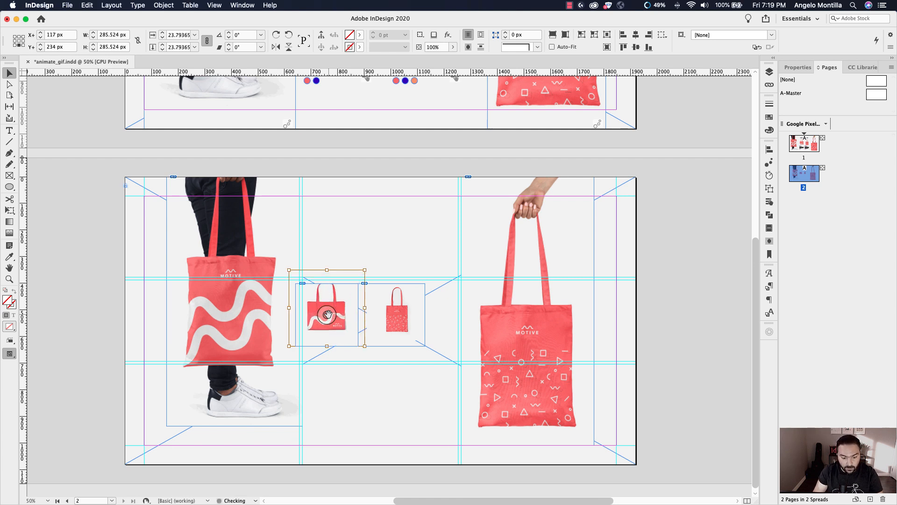
Nudge the handbag image down and right inside its frame to offsets of X 127 px and Y 270 px
{"action": "key", "text": "Down"}
{"action": "key", "text": "Down"}
{"action": "key", "text": "Down"}
{"action": "key", "text": "Down"}
{"action": "key", "text": "Down"}
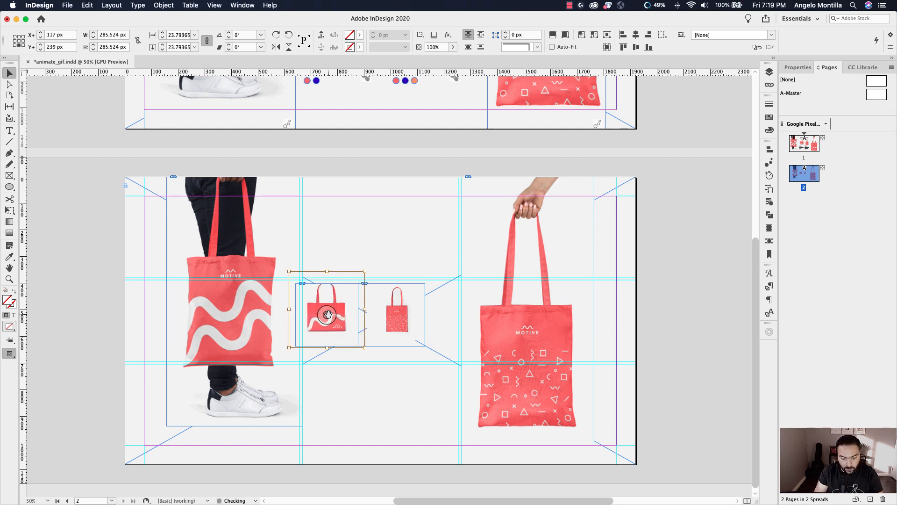
{"action": "key", "text": "shift+Down"}
{"action": "key", "text": "shift+Down"}
{"action": "key", "text": "shift+Down"}
{"action": "key", "text": "shift+Right"}
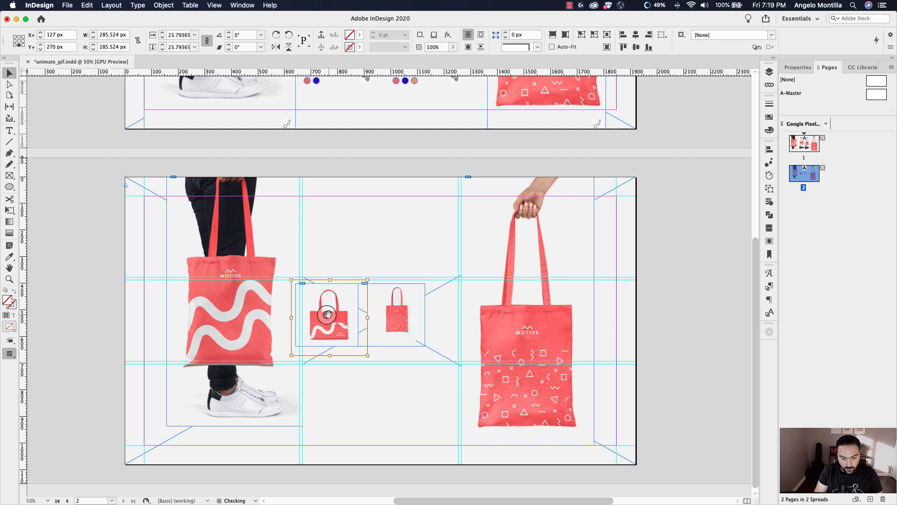
Enlarge the handbag image inside its frame to about 385 px square
{"action": "key", "text": "super+period"}
{"action": "key", "text": "super+period"}
{"action": "key", "text": "super+period"}
{"action": "key", "text": "super+period"}
{"action": "key", "text": "super+period"}
{"action": "key", "text": "super+period"}
{"action": "key", "text": "super+period"}
{"action": "key", "text": "super+period"}
{"action": "key", "text": "super+period"}
{"action": "key", "text": "super+period"}
{"action": "key", "text": "super+period"}
{"action": "key", "text": "super+period"}
{"action": "key", "text": "super+period"}
{"action": "key", "text": "super+period"}
{"action": "key", "text": "super+period"}
{"action": "key", "text": "super+period"}
{"action": "key", "text": "super+period"}
{"action": "key", "text": "super+period"}
{"action": "key", "text": "super+period"}
{"action": "key", "text": "super+period"}
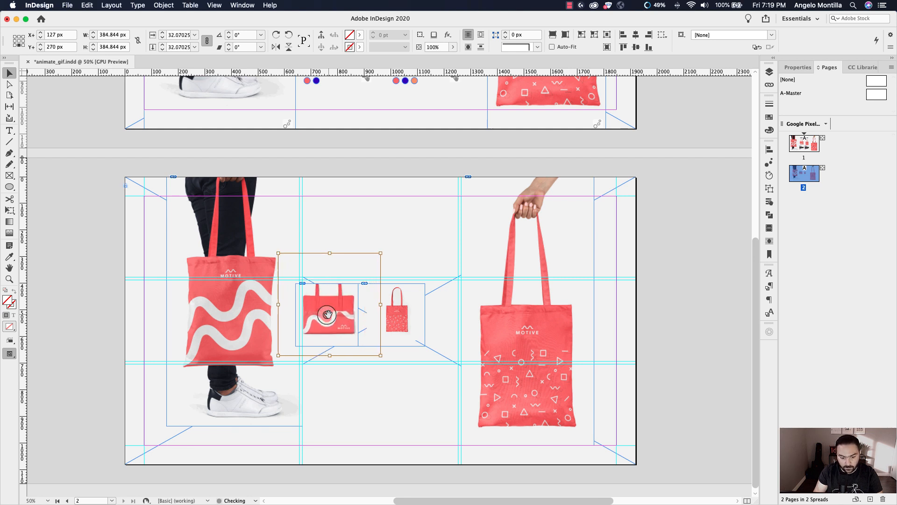
Extend the handbag frame upward to a height of 284 px and move the small geometric bag's frame farther away from it
{"action": "left_click", "coordinate": [394, 255]}
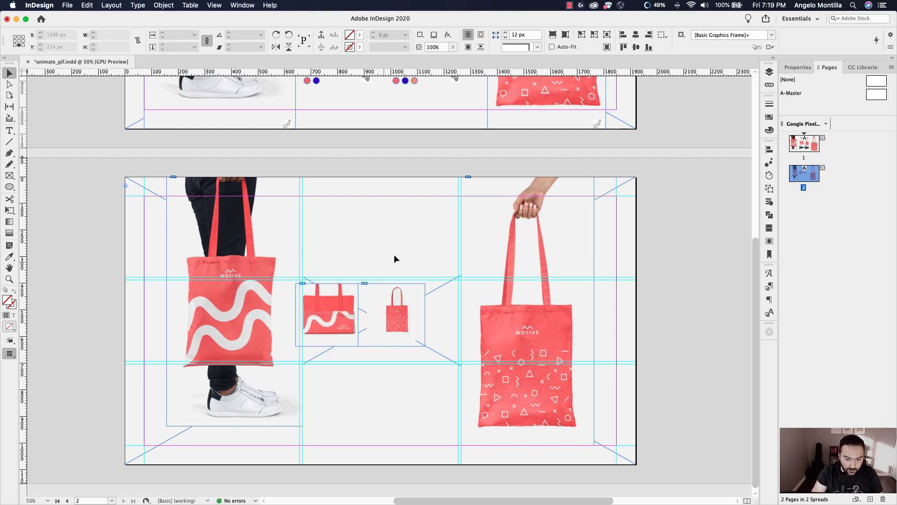
{"action": "left_click", "coordinate": [333, 294]}
{"action": "left_click_drag", "start_coordinate": [327, 283], "coordinate": [327, 270]}
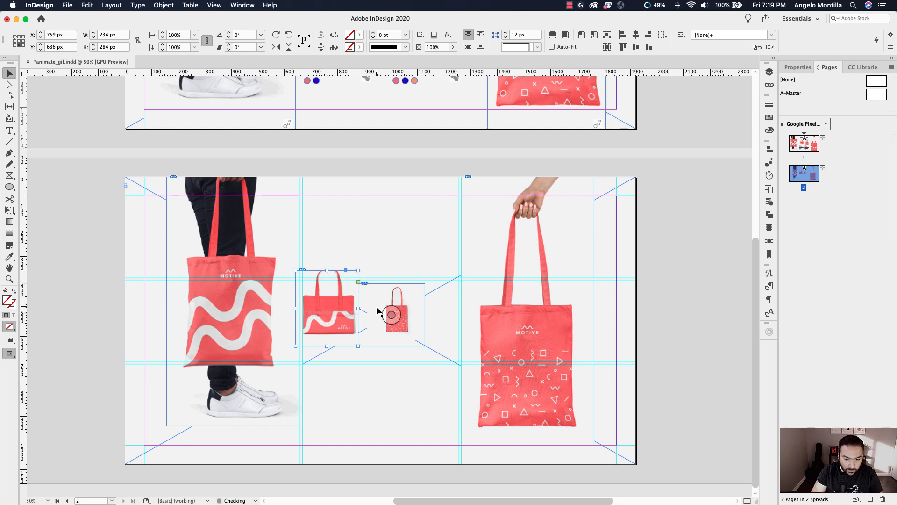
{"action": "left_click_drag", "start_coordinate": [380, 309], "coordinate": [409, 283]}
{"action": "left_click", "coordinate": [333, 283]}
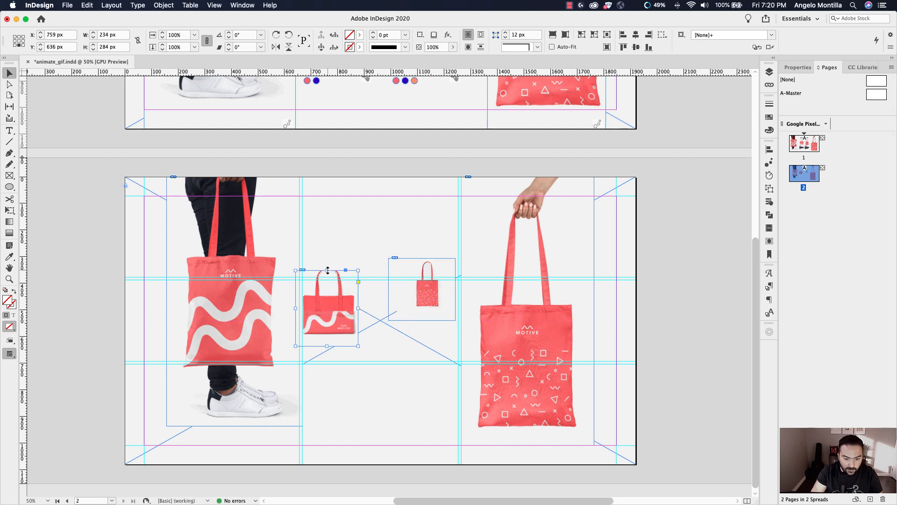
Align the handbag's frame with the centre column's left guide and adjust its top edge to clear the handles
{"action": "left_click_drag", "start_coordinate": [327, 270], "coordinate": [329, 261]}
{"action": "left_click_drag", "start_coordinate": [325, 348], "coordinate": [338, 300]}
{"action": "left_click_drag", "start_coordinate": [333, 249], "coordinate": [333, 254]}
{"action": "left_click", "coordinate": [334, 292]}
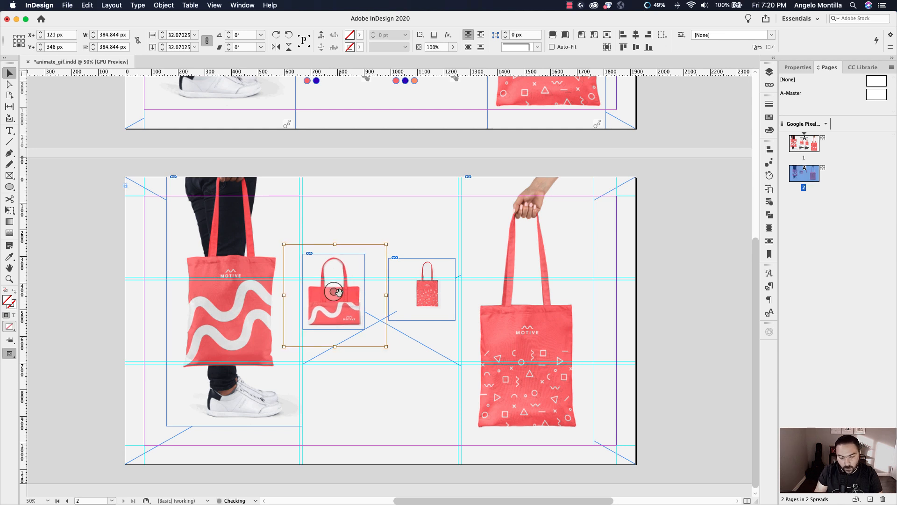
{"action": "left_click", "coordinate": [421, 226]}
Enlarge the small geometric-pattern bag image inside its frame to about 393 px square
{"action": "left_click", "coordinate": [420, 287]}
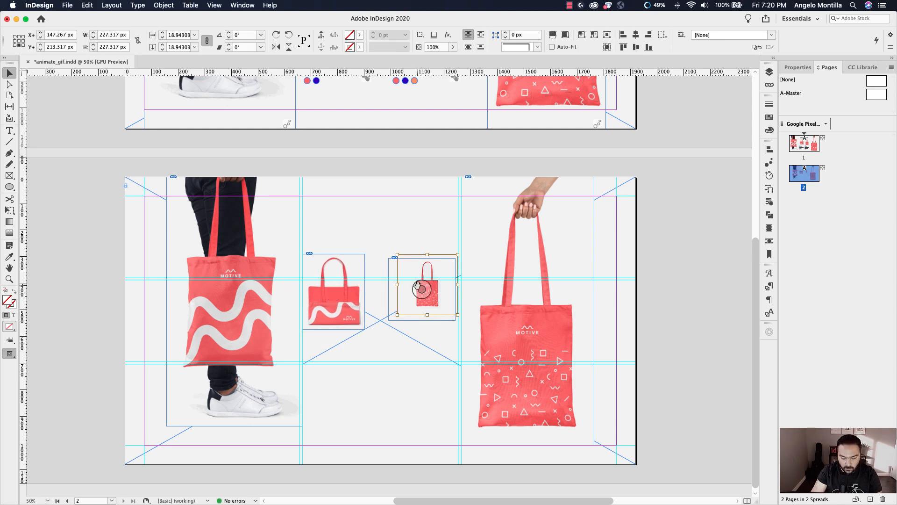
{"action": "key", "text": "super+period"}
{"action": "key", "text": "super+period"}
{"action": "key", "text": "super+period"}
{"action": "key", "text": "super+period"}
{"action": "key", "text": "super+period"}
{"action": "key", "text": "super+period"}
{"action": "key", "text": "super+period"}
{"action": "key", "text": "super+period"}
{"action": "key", "text": "super+period"}
{"action": "key", "text": "super+period"}
{"action": "key", "text": "super+period"}
{"action": "key", "text": "super+period"}
{"action": "key", "text": "super+period"}
{"action": "key", "text": "super+period"}
{"action": "key", "text": "super+period"}
{"action": "key", "text": "super+period"}
{"action": "key", "text": "super+period"}
{"action": "key", "text": "super+period"}
{"action": "key", "text": "super+period"}
{"action": "key", "text": "super+period"}
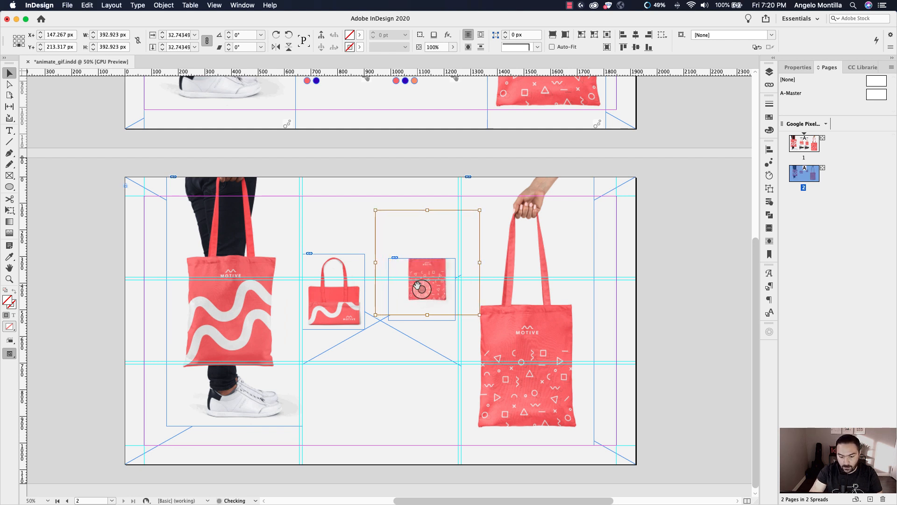
Nudge the small geometric-pattern bag image down and left inside its frame to offsets of about X 117 px and Y 296 px
{"action": "left_click", "coordinate": [375, 240]}
{"action": "left_click_drag", "start_coordinate": [426, 279], "coordinate": [426, 293]}
{"action": "left_click", "coordinate": [423, 289]}
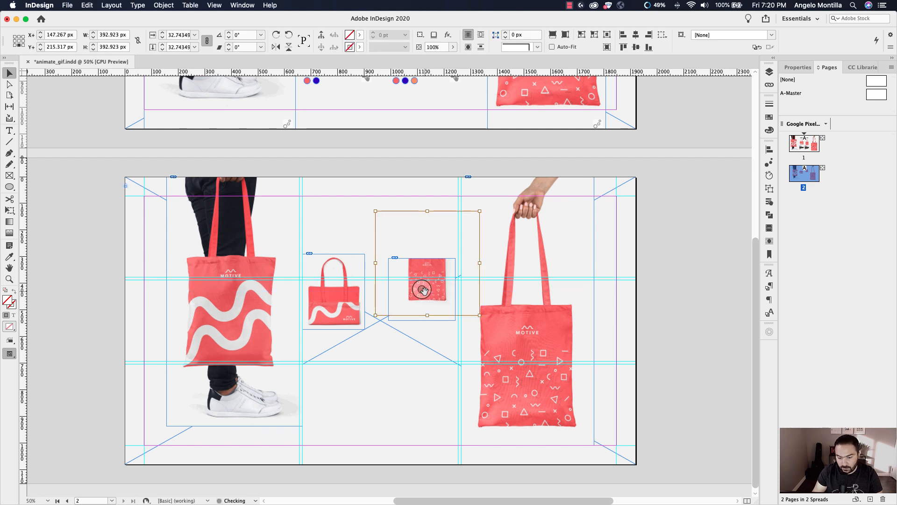
{"action": "key", "text": "shift+Down"}
{"action": "key", "text": "shift+Down"}
{"action": "key", "text": "shift+Down"}
{"action": "key", "text": "shift+Down"}
{"action": "key", "text": "shift+Down"}
{"action": "key", "text": "shift+Down"}
{"action": "key", "text": "shift+Down"}
{"action": "key", "text": "shift+Down"}
{"action": "key", "text": "Down"}
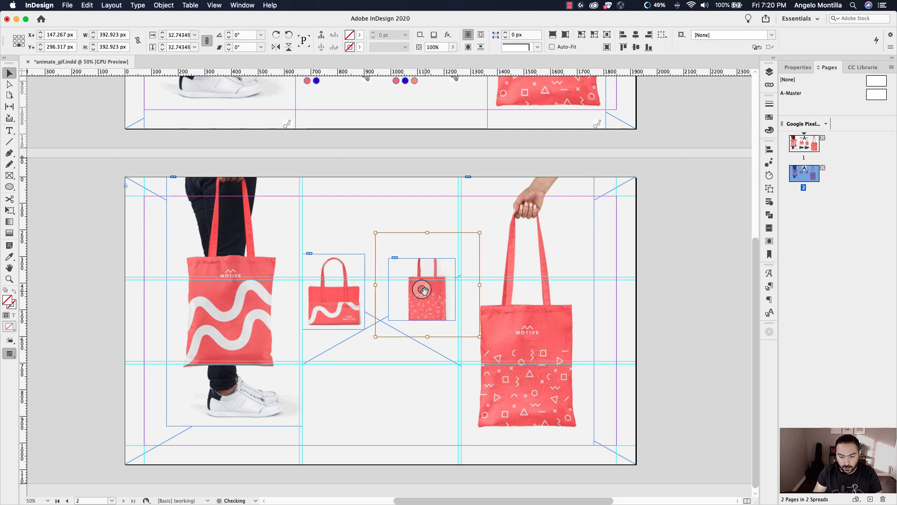
{"action": "key", "text": "shift+Left"}
{"action": "key", "text": "shift+Left"}
{"action": "key", "text": "shift+Left"}
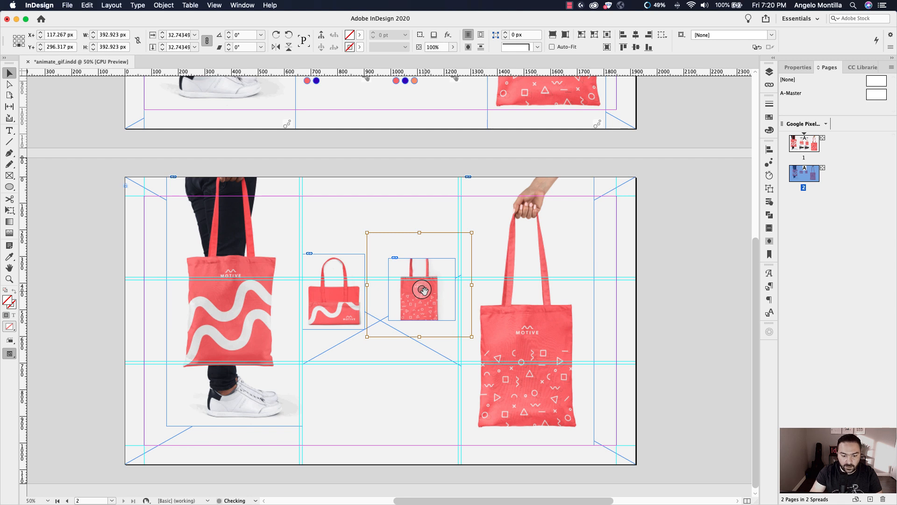
Move the small geometric bag's frame next to the handbag's frame and resize it to the same height and 234 px width
{"action": "left_click", "coordinate": [411, 243]}
{"action": "left_click_drag", "start_coordinate": [393, 266], "coordinate": [373, 263]}
{"action": "left_click_drag", "start_coordinate": [403, 319], "coordinate": [401, 329]}
{"action": "left_click_drag", "start_coordinate": [434, 291], "coordinate": [430, 291]}
Nudge the small geometric bag image down to a Y offset of about 333 px and extend its frame upward to a height of 317 px
{"action": "left_click", "coordinate": [398, 292]}
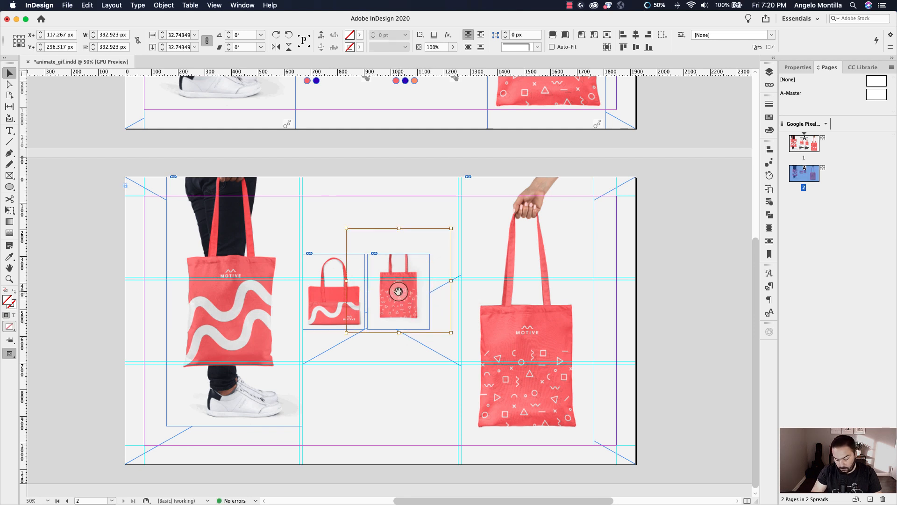
{"action": "key", "text": "super+alt+period"}
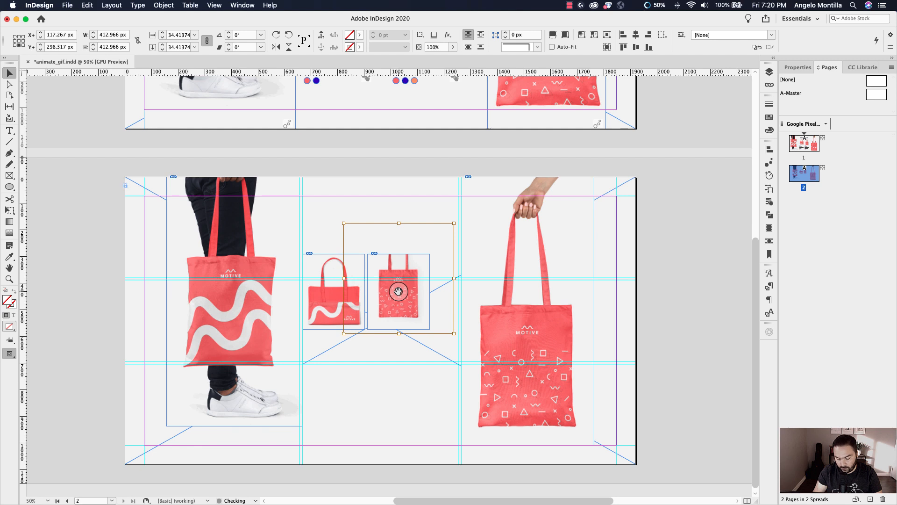
{"action": "key", "text": "super+z"}
{"action": "key", "text": "shift+Down"}
{"action": "key", "text": "shift+Down"}
{"action": "key", "text": "shift+Down"}
{"action": "key", "text": "Down"}
{"action": "key", "text": "Down"}
{"action": "key", "text": "Down"}
{"action": "key", "text": "Down"}
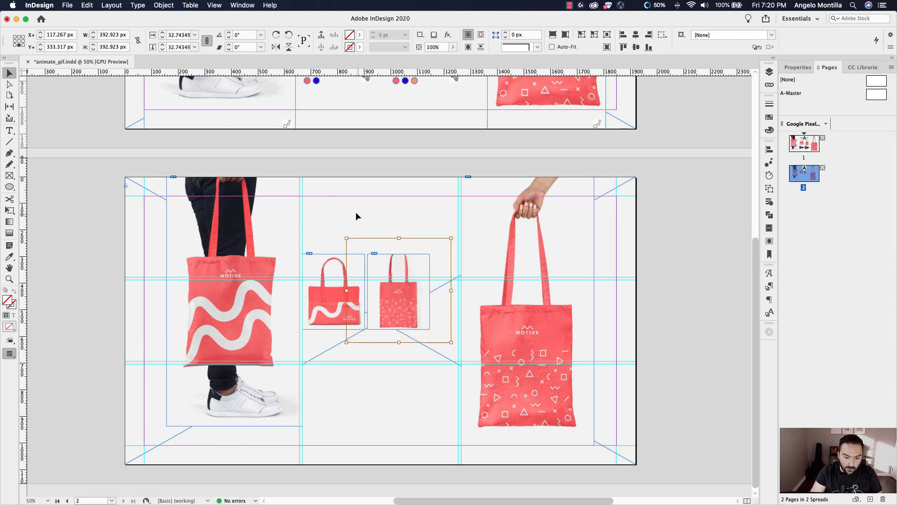
{"action": "left_click", "coordinate": [398, 256]}
{"action": "left_click_drag", "start_coordinate": [399, 254], "coordinate": [399, 244]}
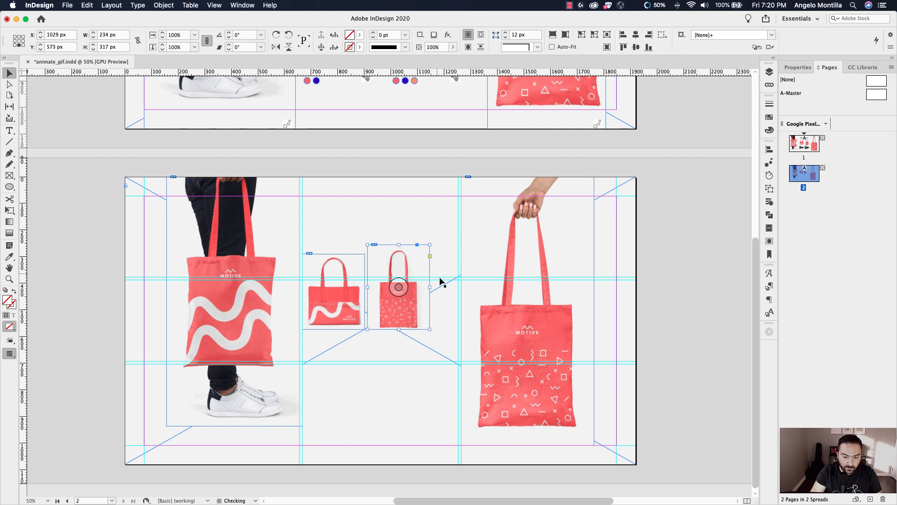
Trim the small geometric bag's frame to 307 px high and reposition both small bag frames, centring the geometric one at X 1099 px, Y 553 px
{"action": "double_click", "coordinate": [398, 245]}
{"action": "key", "text": "super+z"}
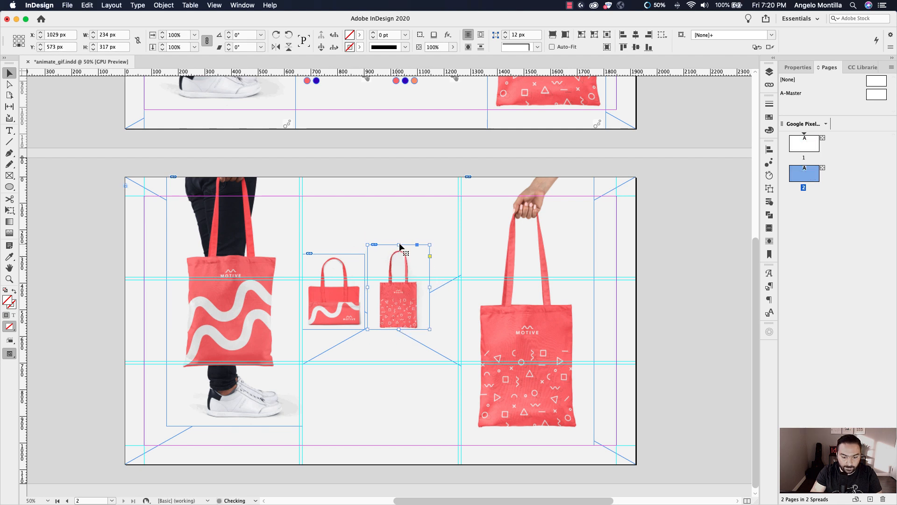
{"action": "left_click_drag", "start_coordinate": [399, 246], "coordinate": [399, 247]}
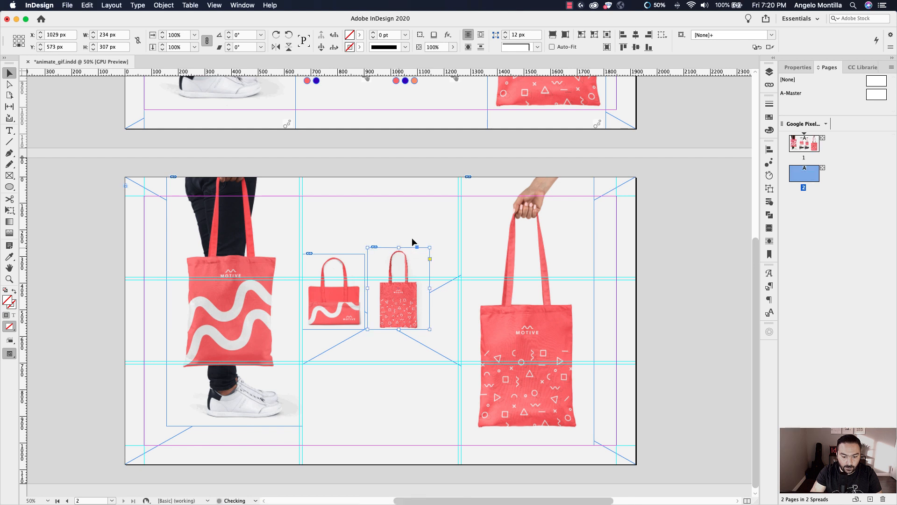
{"action": "left_click_drag", "start_coordinate": [390, 296], "coordinate": [366, 310]}
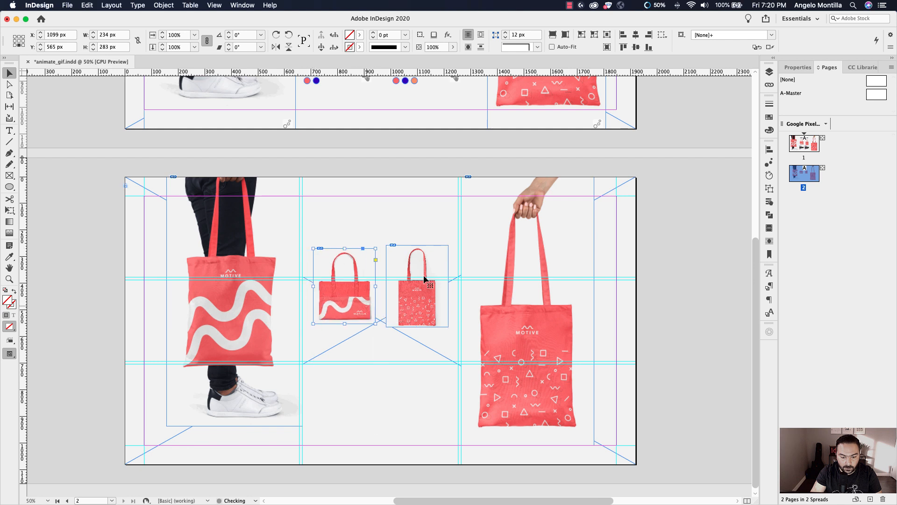
{"action": "left_click_drag", "start_coordinate": [423, 321], "coordinate": [423, 317]}
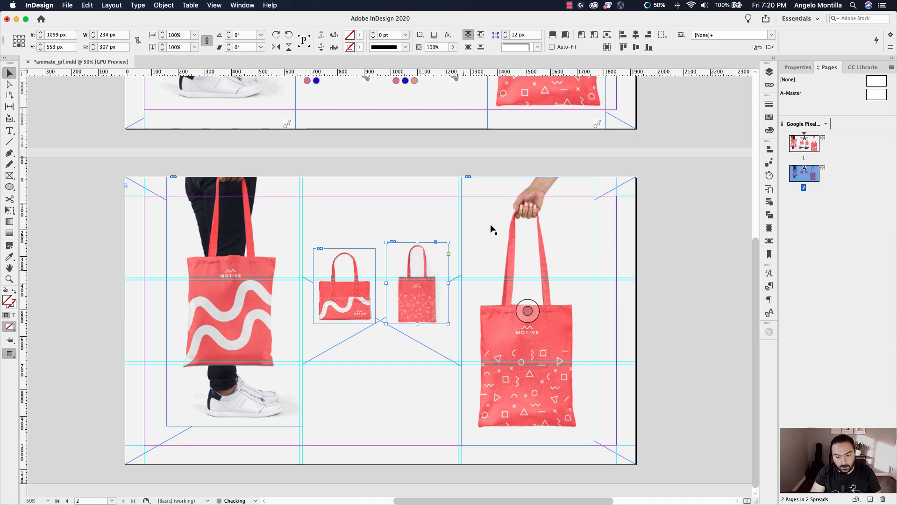
Copy the MOTIVE logo and the NEW PRODUCTS / SPRING 2021 heading from page 1 and paste them in place on page 2
{"action": "scroll", "coordinate": [473, 367], "scroll_direction": "up", "scroll_amount": 10}
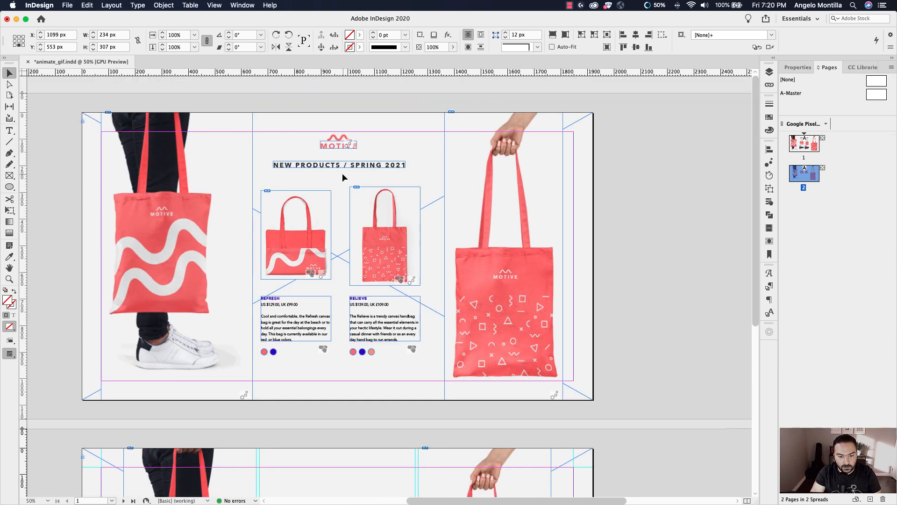
{"action": "left_click", "coordinate": [343, 142], "text": "shift"}
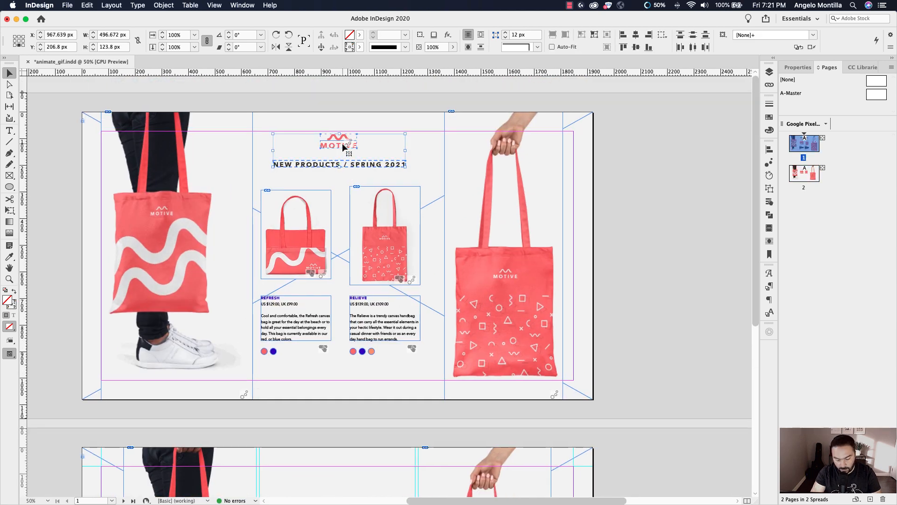
{"action": "scroll", "coordinate": [353, 222], "scroll_direction": "down", "scroll_amount": 8}
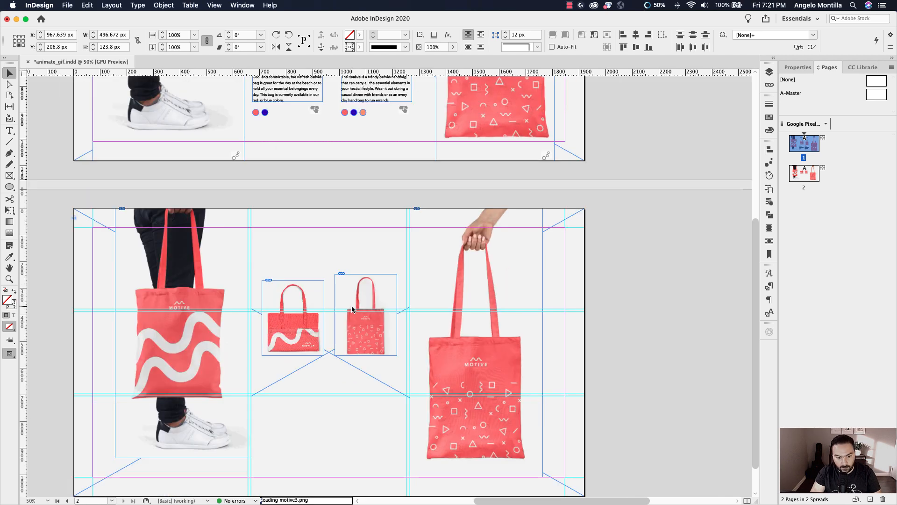
{"action": "key", "text": "super+alt+shift+v"}
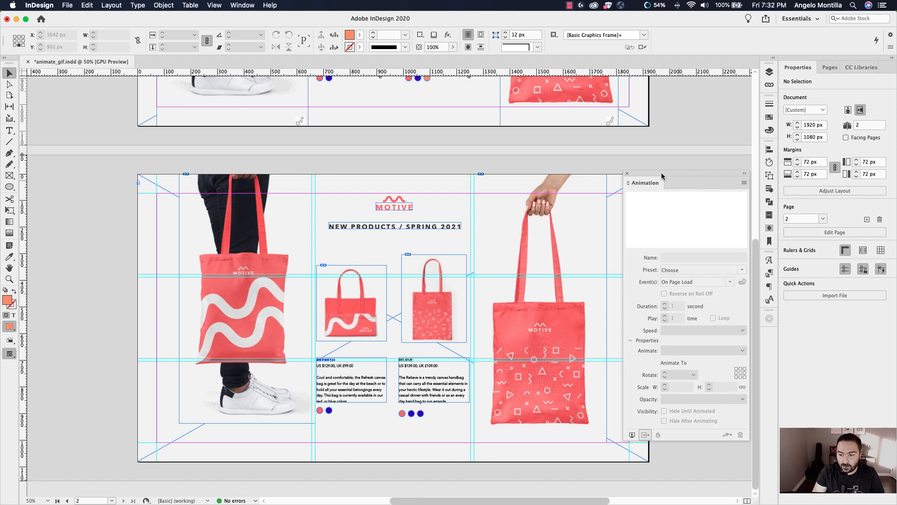
Locate Animation among the interactive panels and place the Animation panel over the middle of page 2
{"action": "left_click_drag", "start_coordinate": [662, 176], "coordinate": [542, 179]}
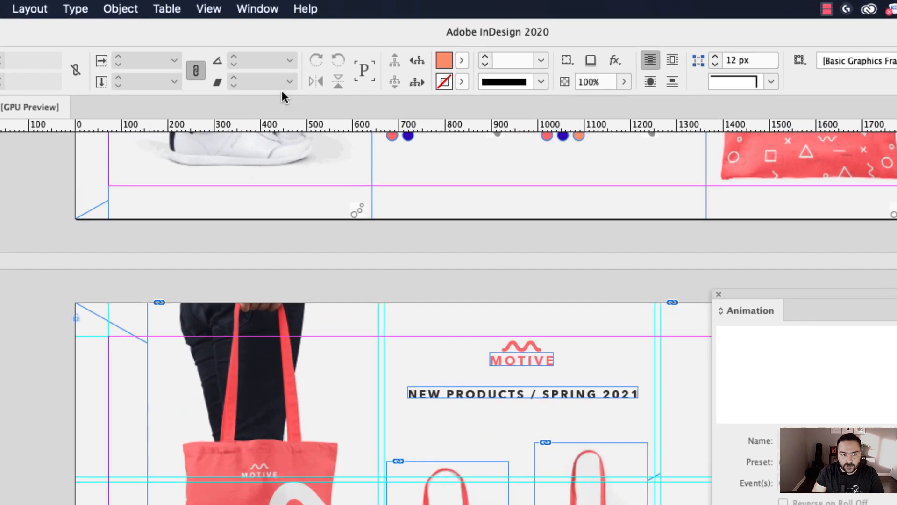
{"action": "left_click", "coordinate": [240, 5]}
{"action": "mouse_move", "coordinate": [384, 245]}
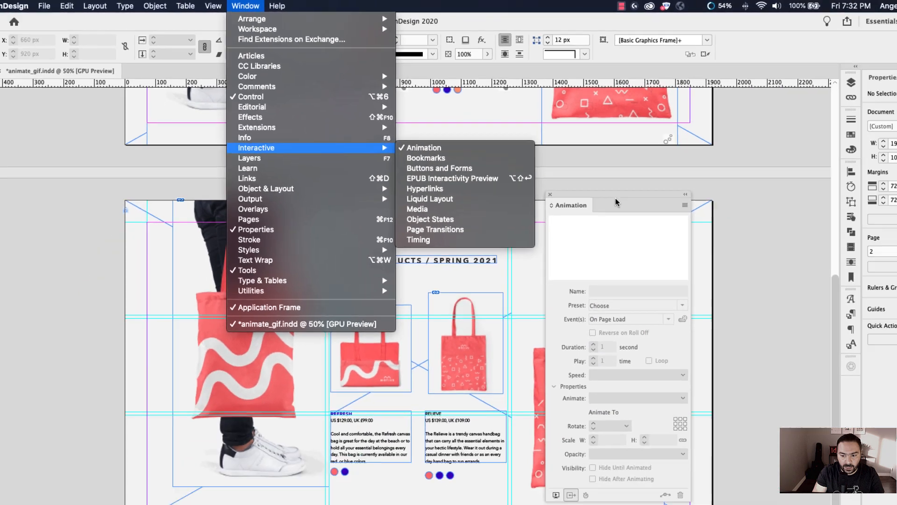
{"action": "left_click", "coordinate": [849, 319]}
{"action": "left_click_drag", "start_coordinate": [846, 317], "coordinate": [822, 330]}
{"action": "left_click_drag", "start_coordinate": [551, 182], "coordinate": [434, 170]}
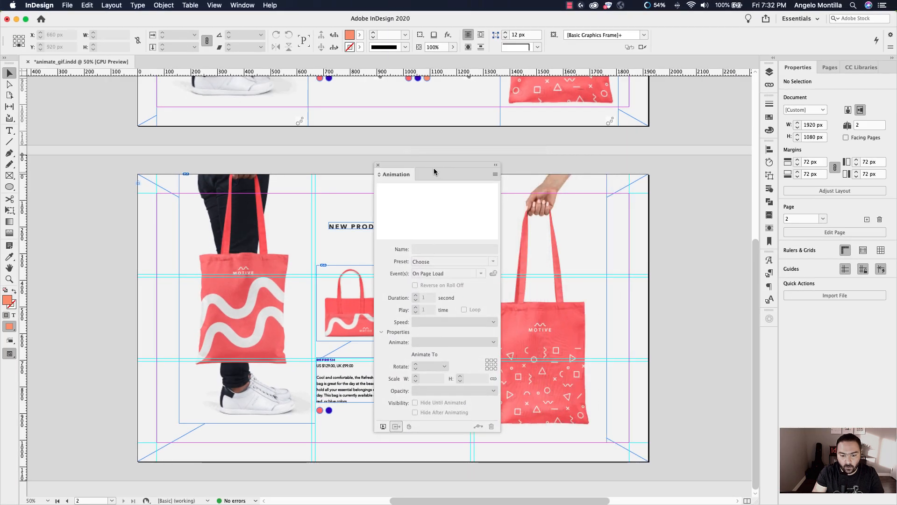
Apply the Fly in from Left animation preset to the large wave-pattern tote bag GIF on page 2
{"action": "left_click", "coordinate": [273, 220]}
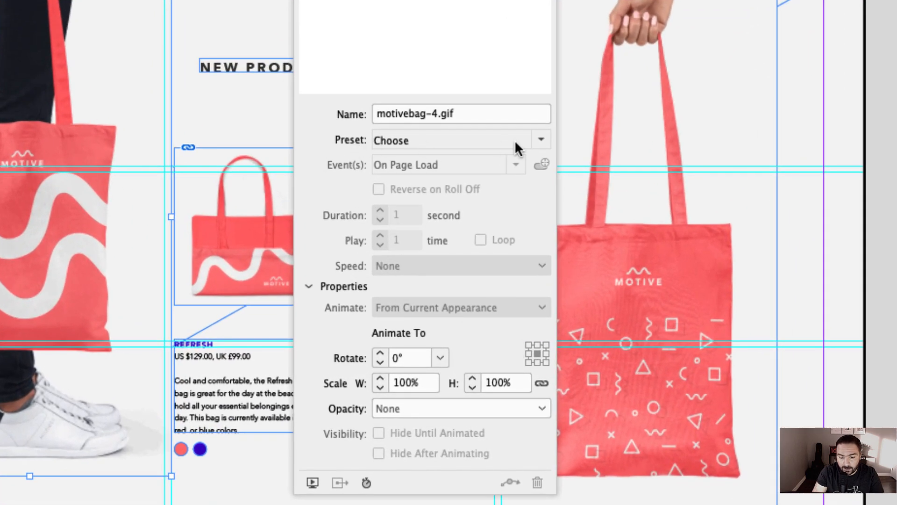
{"action": "left_click", "coordinate": [540, 140]}
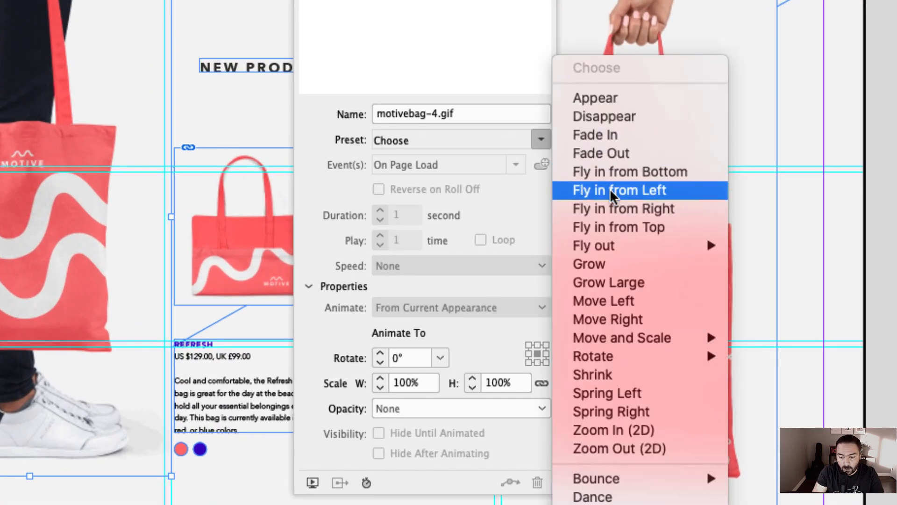
{"action": "left_click", "coordinate": [663, 189]}
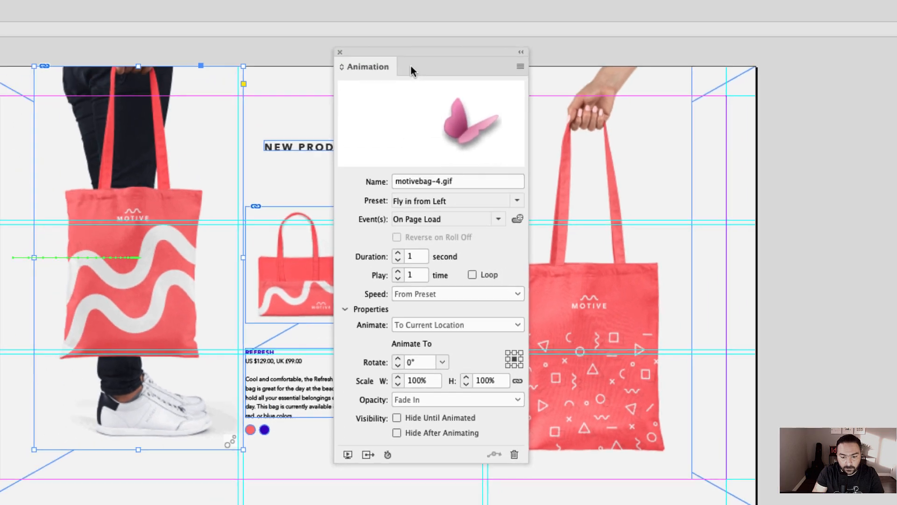
Apply the Fly in from Top animation preset to the large geometric-pattern tote bag GIF on page 2
{"action": "left_click_drag", "start_coordinate": [411, 66], "coordinate": [270, 66]}
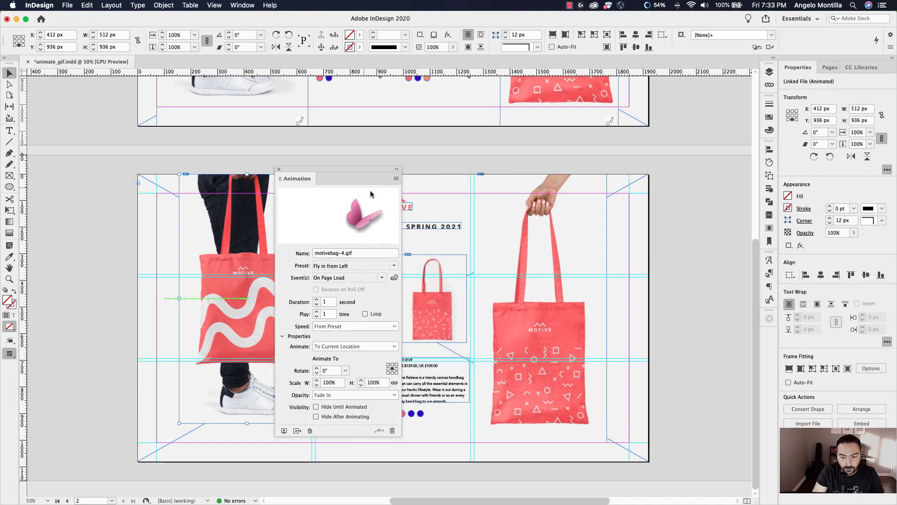
{"action": "left_click", "coordinate": [506, 241]}
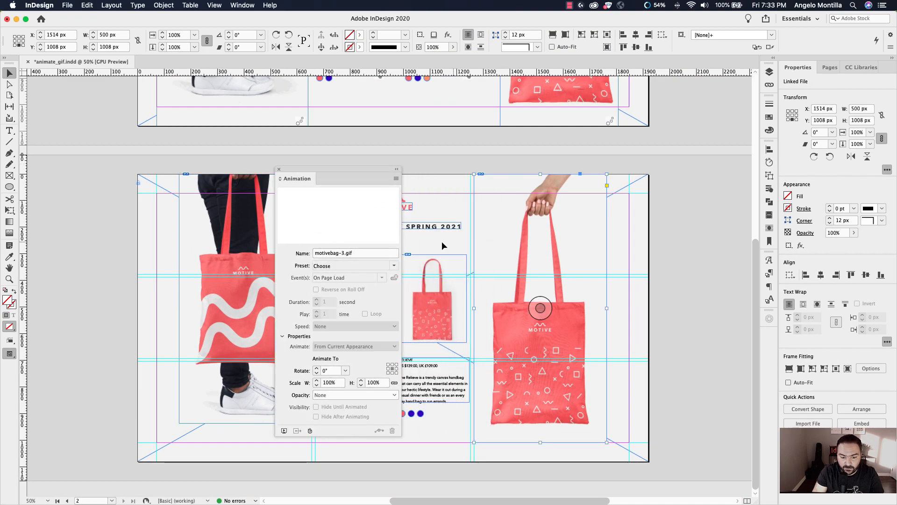
{"action": "left_click", "coordinate": [395, 267]}
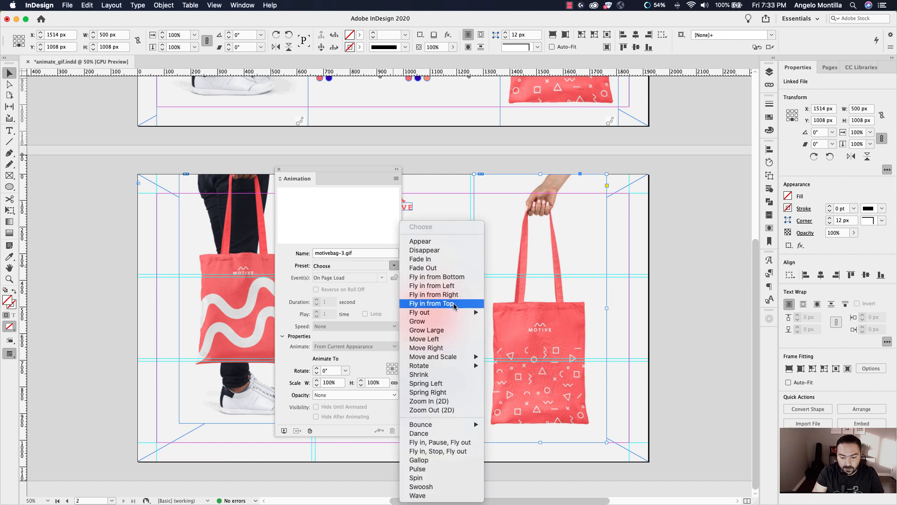
{"action": "left_click", "coordinate": [454, 305]}
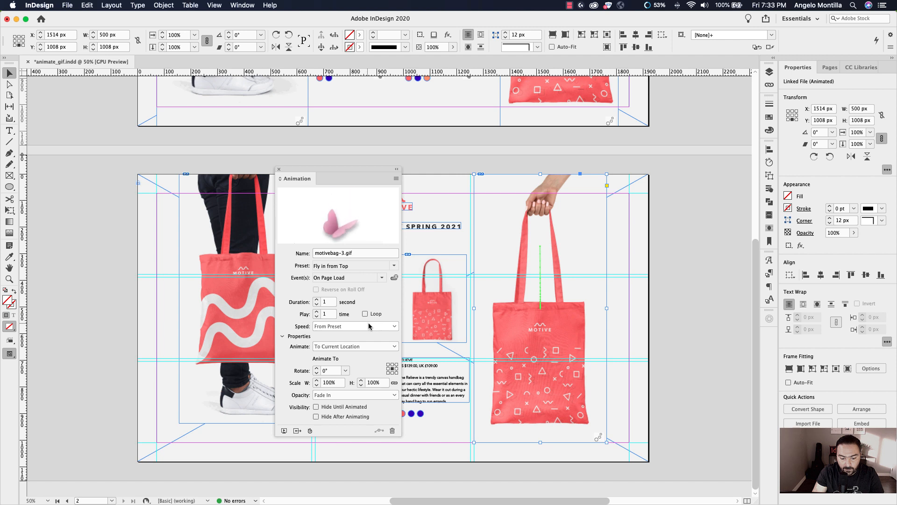
Apply the Zoom In (2D) animation preset to the small wave-pattern handbag image on page 2
{"action": "left_click_drag", "start_coordinate": [326, 169], "coordinate": [664, 166]}
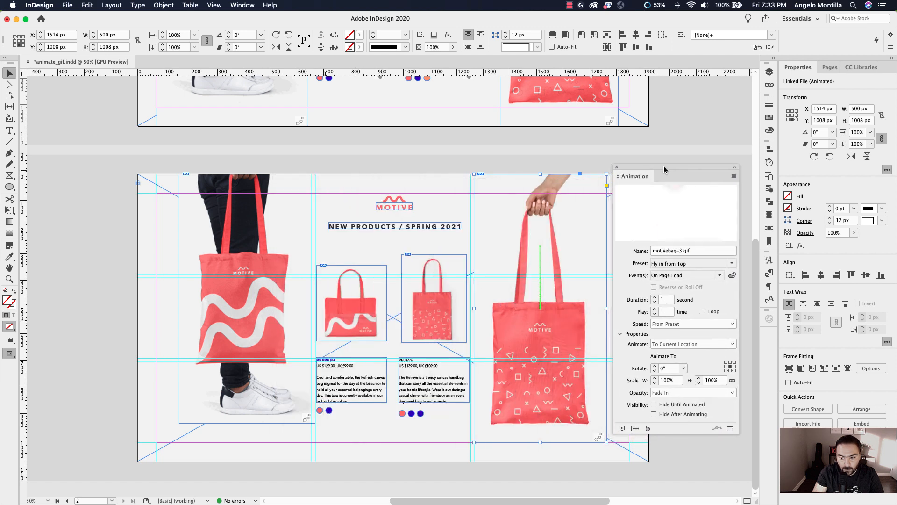
{"action": "left_click", "coordinate": [359, 332]}
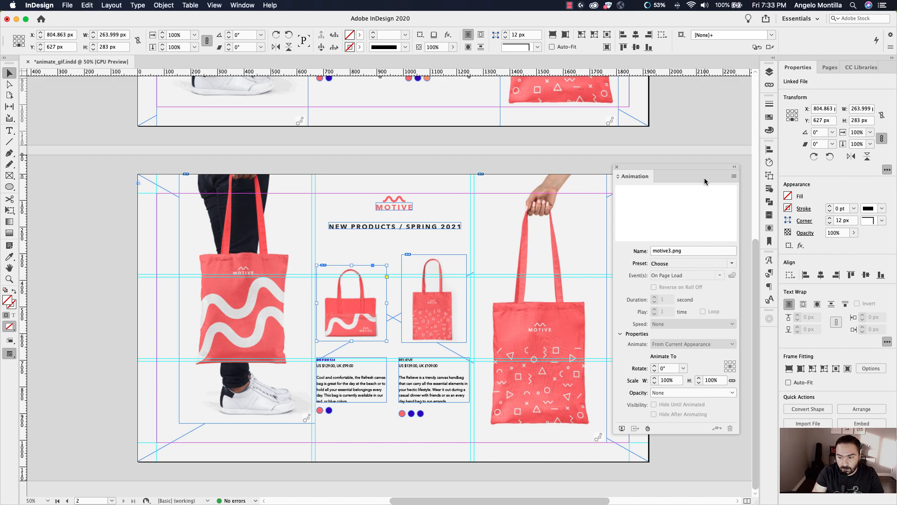
{"action": "left_click_drag", "start_coordinate": [705, 167], "coordinate": [591, 166]}
{"action": "left_click", "coordinate": [618, 262]}
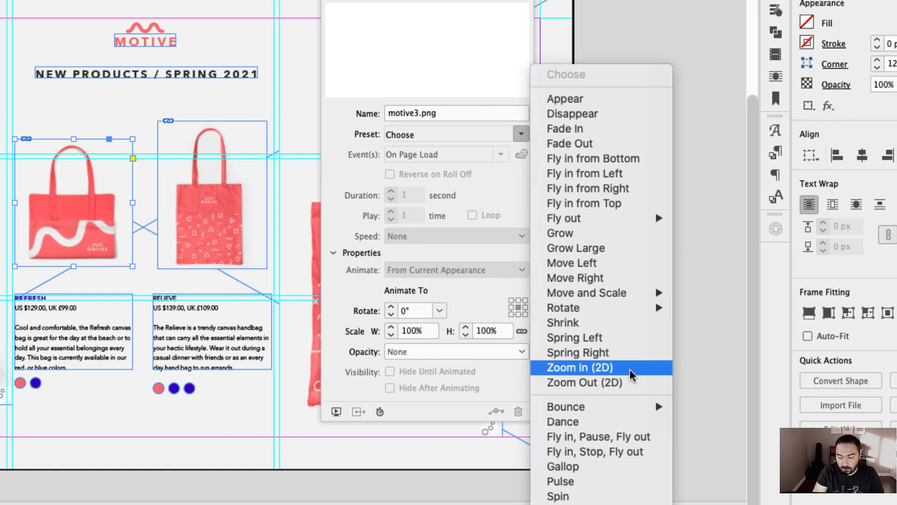
{"action": "left_click", "coordinate": [626, 364]}
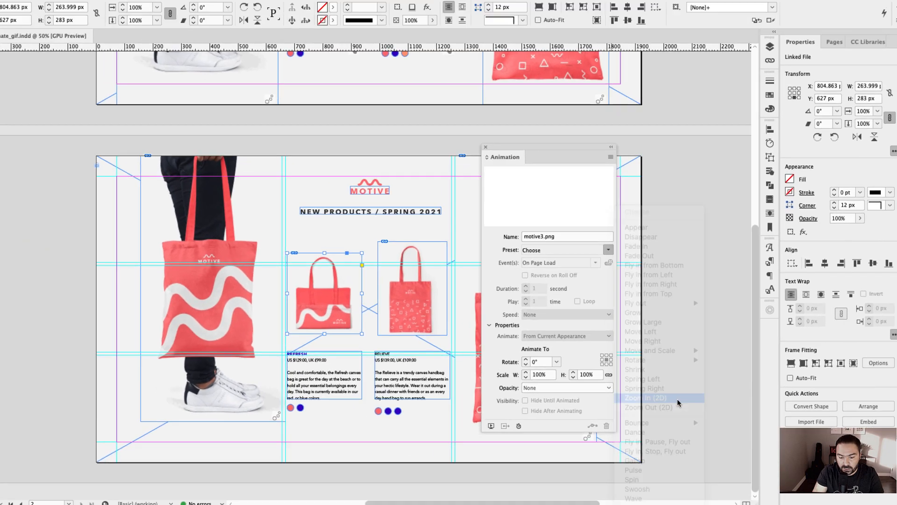
Apply the Zoom In (2D) animation preset to the small geometric-pattern bag image on page 2
{"action": "left_click", "coordinate": [437, 312]}
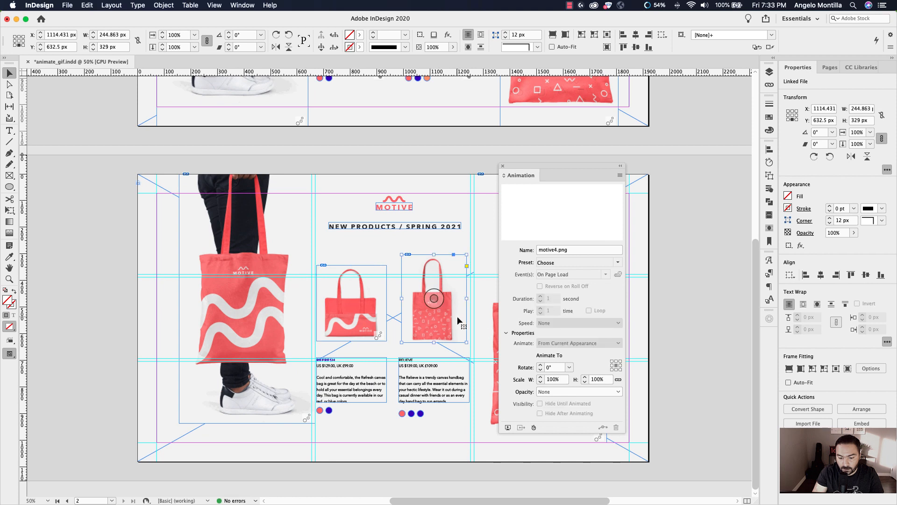
{"action": "left_click", "coordinate": [618, 264]}
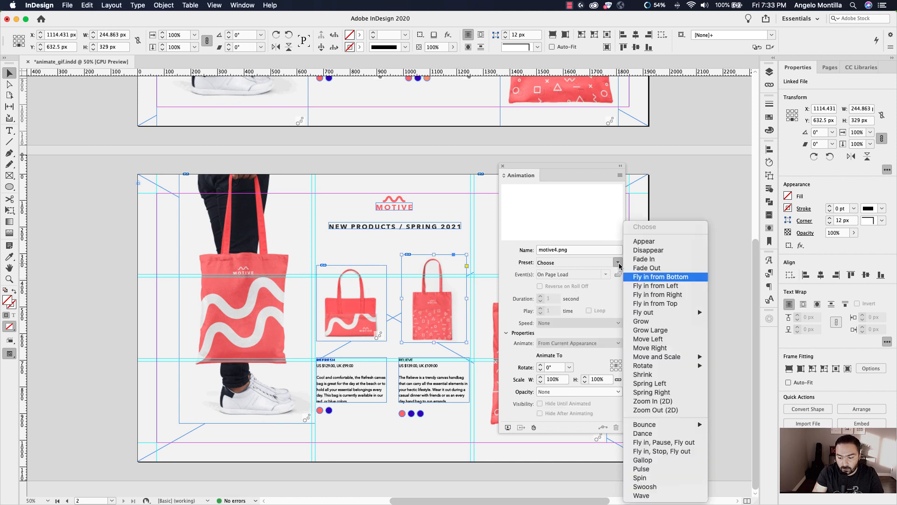
{"action": "left_click", "coordinate": [682, 401]}
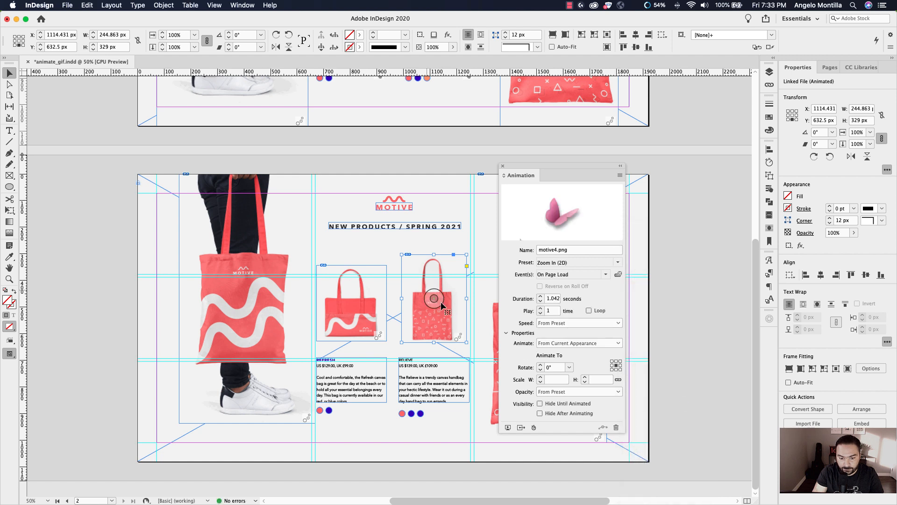
Apply the Dance animation preset to the MOTIVE logo group on page 2
{"action": "left_click", "coordinate": [404, 207]}
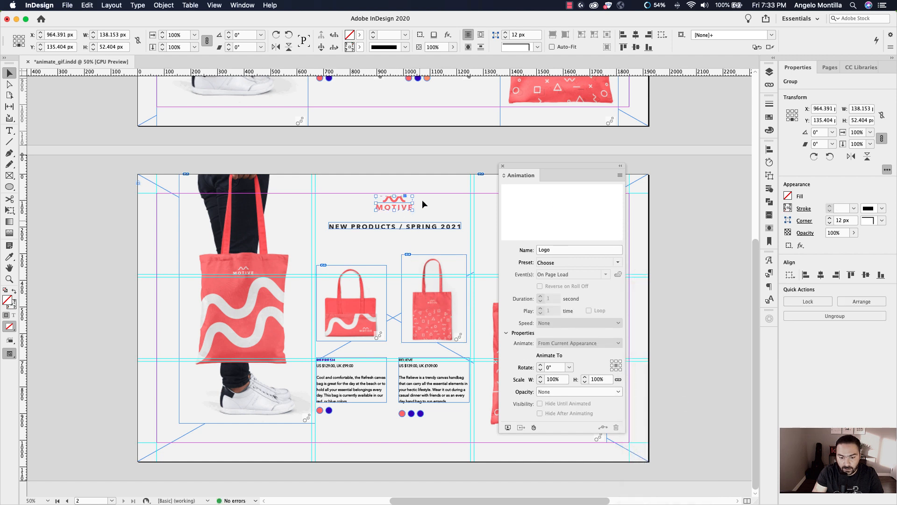
{"action": "left_click", "coordinate": [618, 263]}
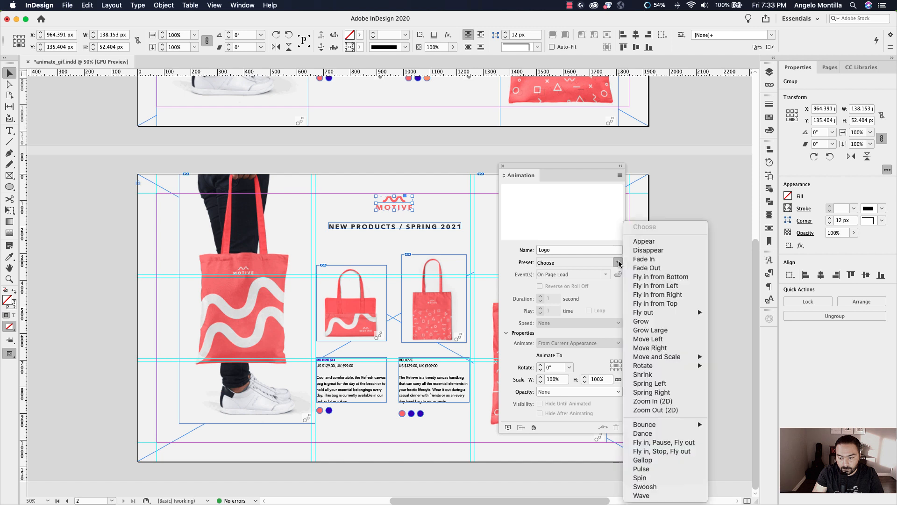
{"action": "left_click", "coordinate": [656, 433]}
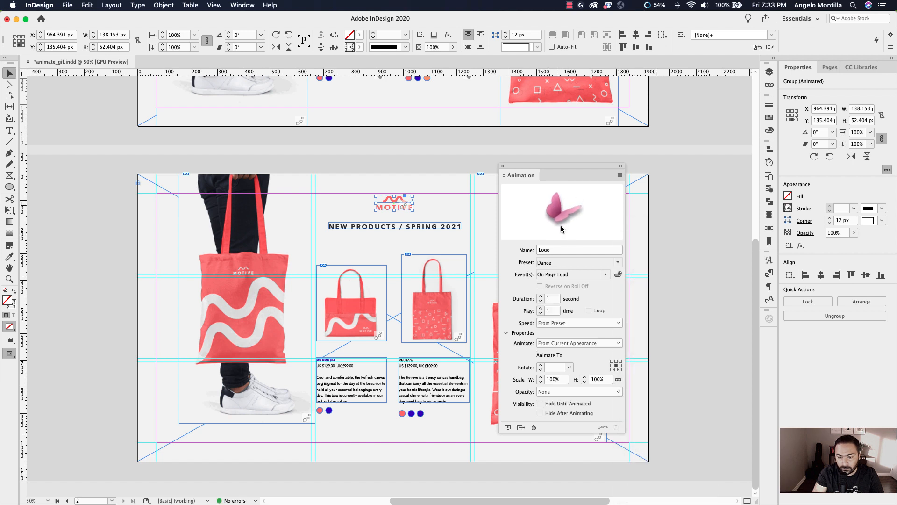
Apply the Fade In animation preset to the NEW PRODUCTS / SPRING 2021 text frame on page 2
{"action": "left_click", "coordinate": [349, 224]}
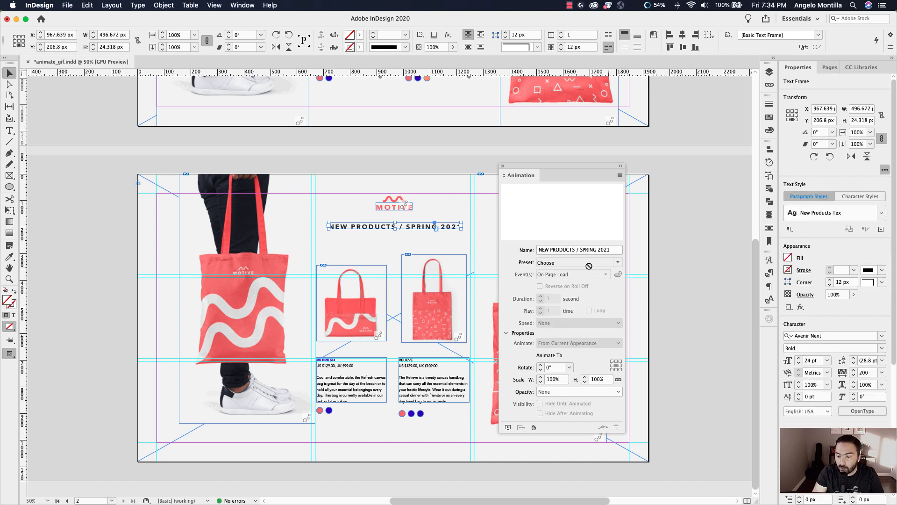
{"action": "left_click", "coordinate": [618, 262]}
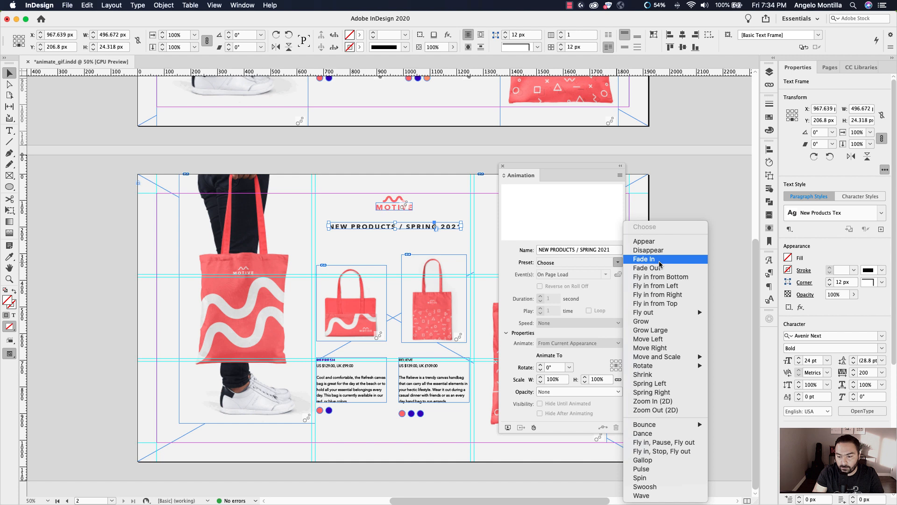
{"action": "left_click", "coordinate": [661, 259]}
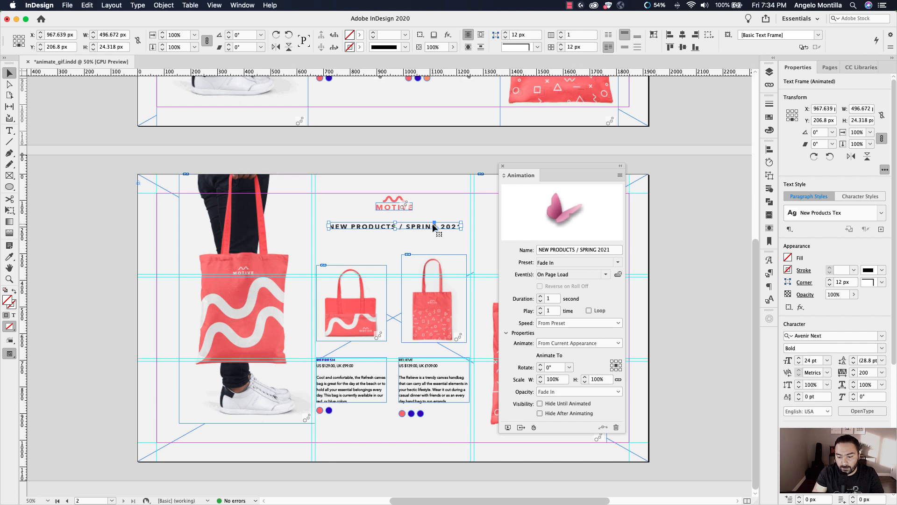
Apply the Product Title paragraph style to the RELIEVE heading below the geometric-pattern bag on page 2
{"action": "left_click_drag", "start_coordinate": [534, 164], "coordinate": [648, 161]}
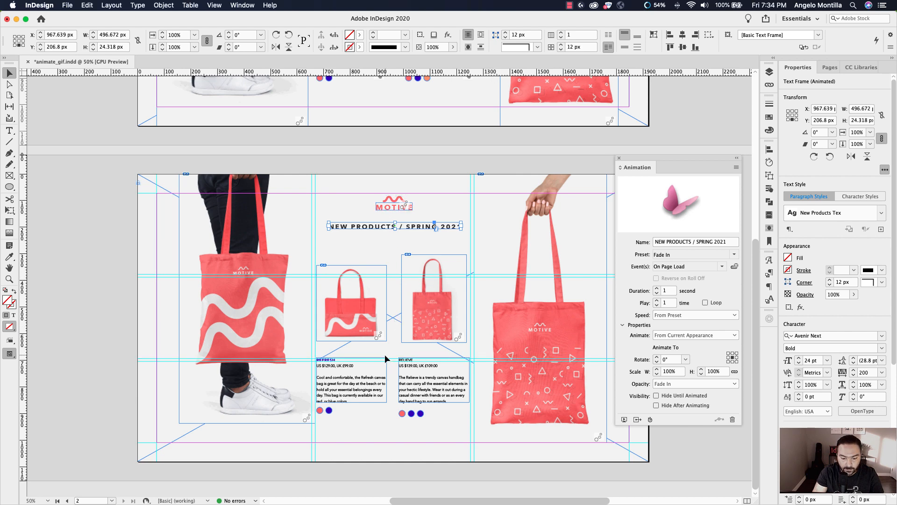
{"action": "scroll", "coordinate": [456, 355], "scroll_direction": "right", "scroll_amount": 1}
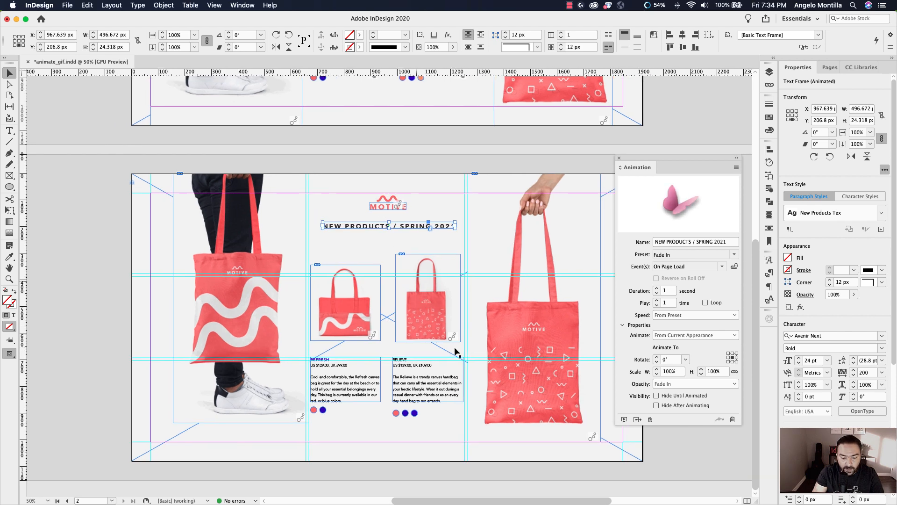
{"action": "key", "text": "super+equal"}
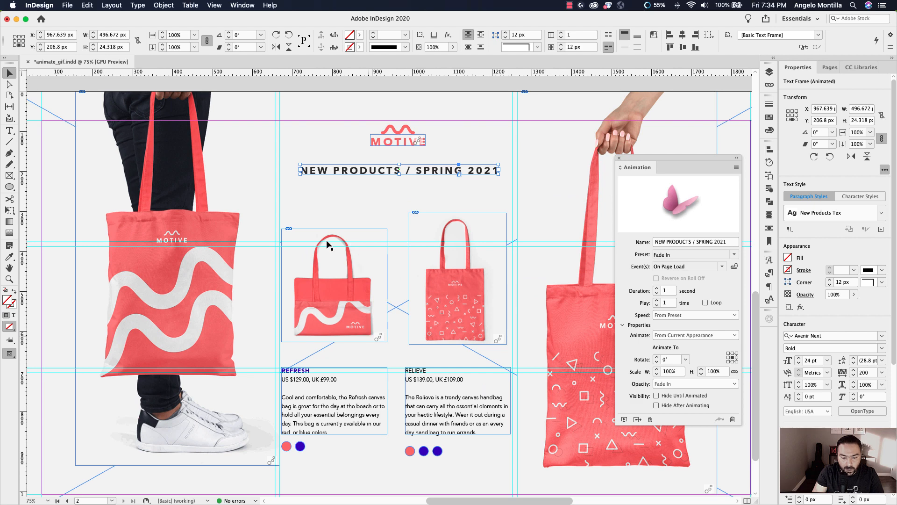
{"action": "key", "text": "super+equal"}
{"action": "left_click", "coordinate": [333, 285]}
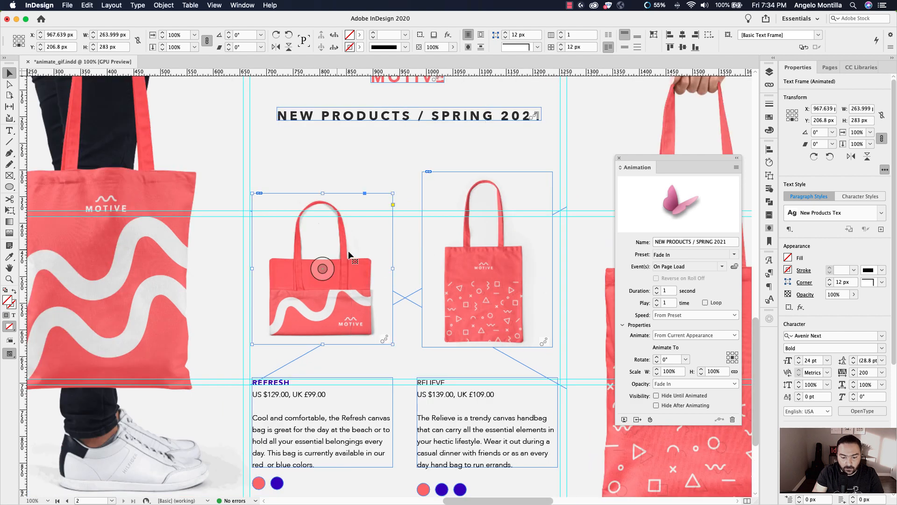
{"action": "scroll", "coordinate": [467, 267], "scroll_direction": "down", "scroll_amount": 2}
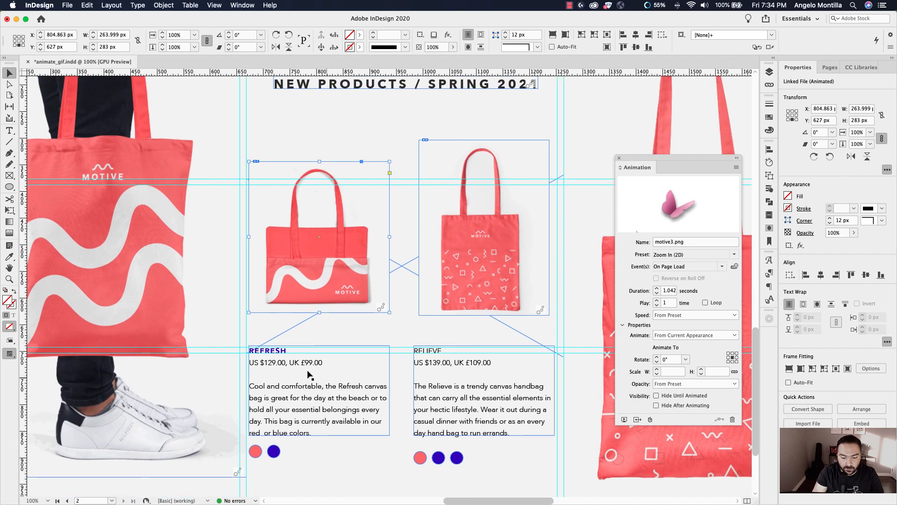
{"action": "left_click", "coordinate": [447, 365]}
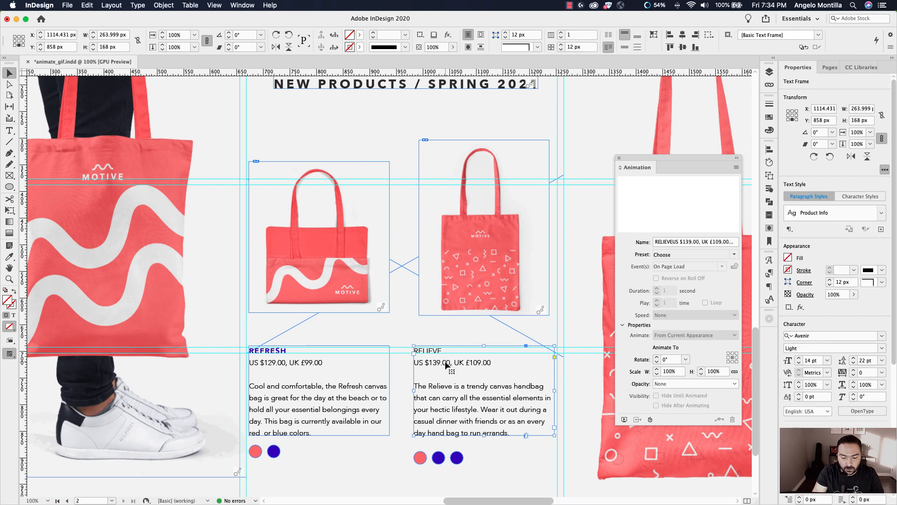
{"action": "double_click", "coordinate": [446, 365]}
{"action": "double_click", "coordinate": [426, 351]}
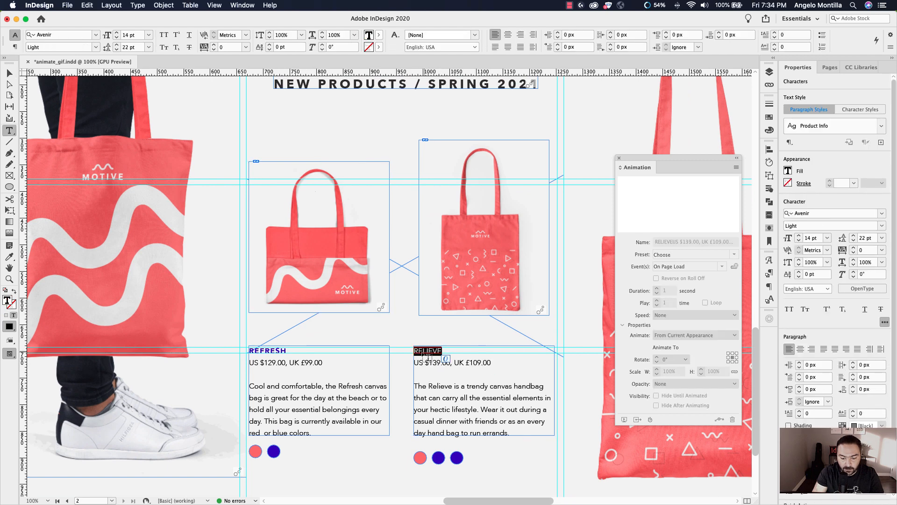
{"action": "left_click", "coordinate": [882, 130]}
{"action": "left_click", "coordinate": [817, 191]}
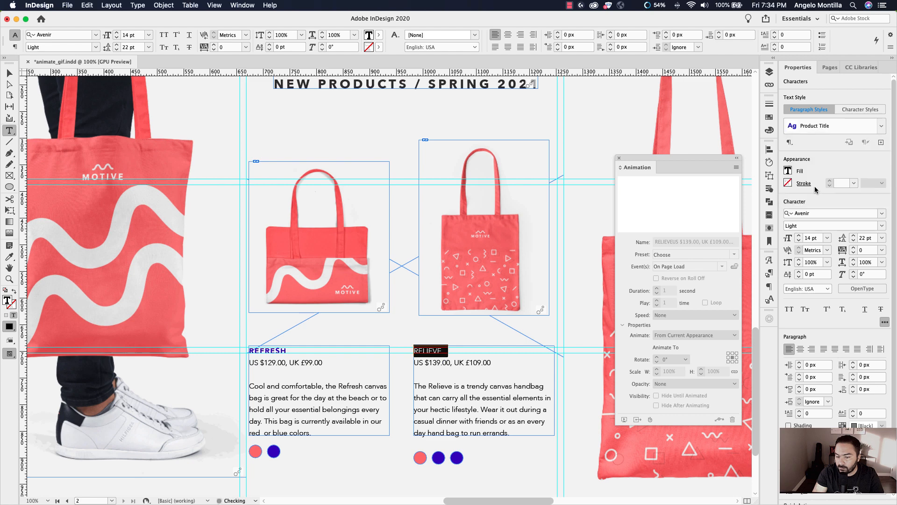
{"action": "left_click", "coordinate": [434, 347]}
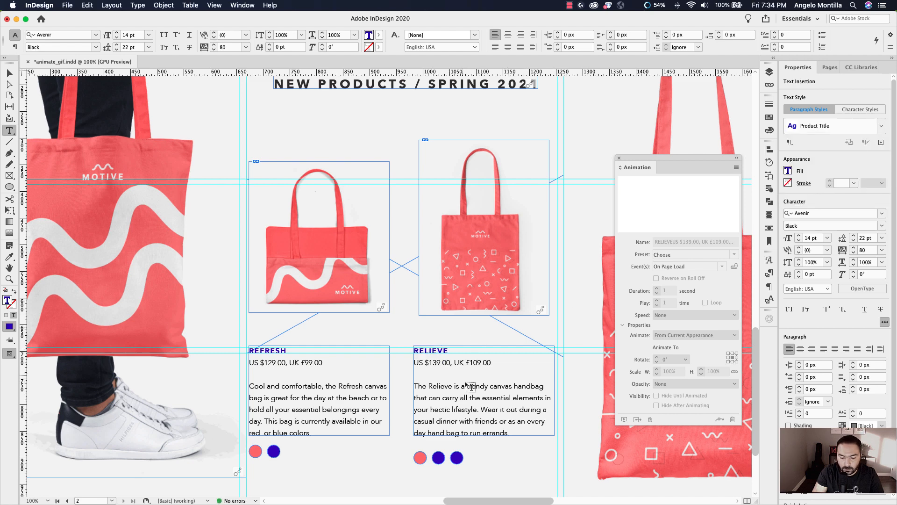
{"action": "key", "text": "Escape"}
Show the page in Preview screen mode and dock the floating Animation panel with the collapsed panels
{"action": "left_click", "coordinate": [579, 203]}
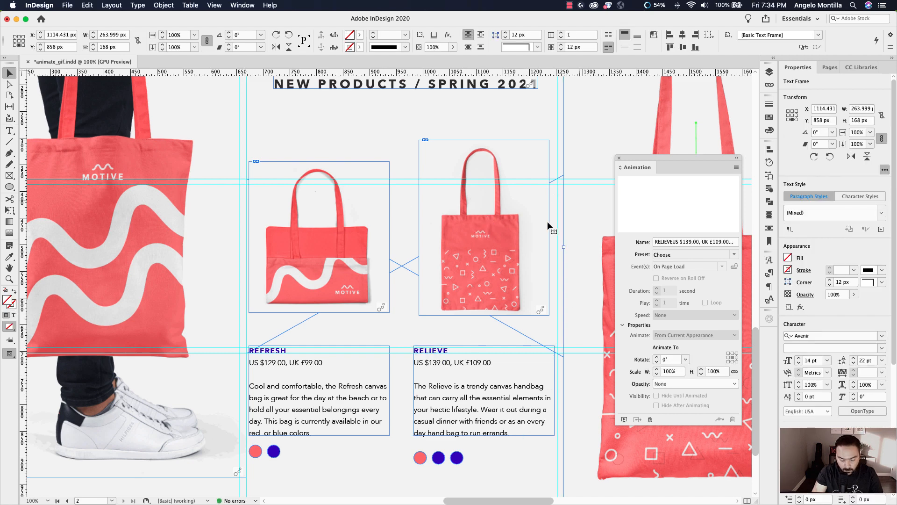
{"action": "key", "text": "w"}
{"action": "scroll", "coordinate": [267, 202], "scroll_direction": "down", "scroll_amount": 3}
{"action": "scroll", "coordinate": [267, 202], "scroll_direction": "right", "scroll_amount": 3}
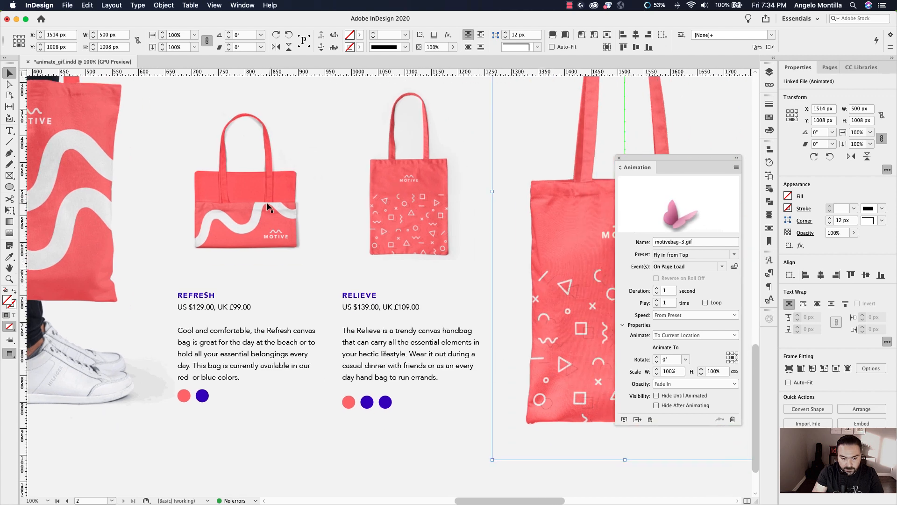
{"action": "left_click", "coordinate": [257, 189]}
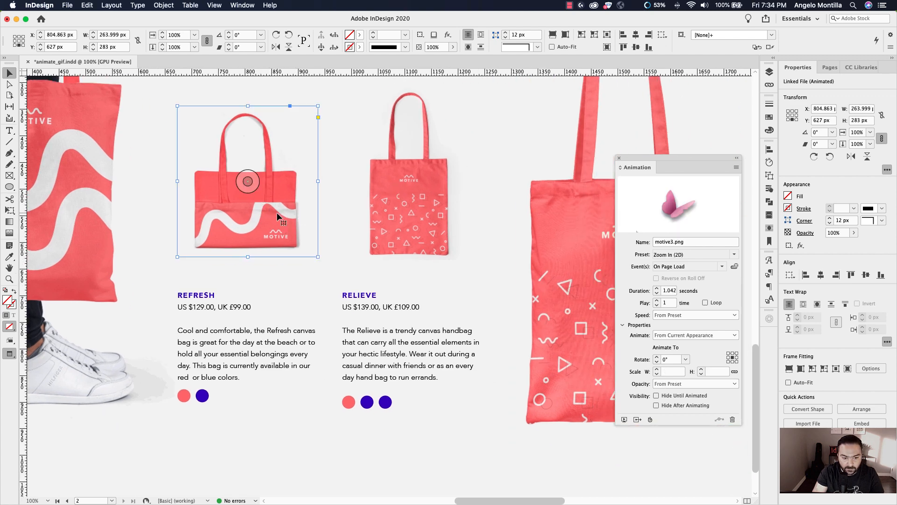
{"action": "left_click_drag", "start_coordinate": [658, 157], "coordinate": [770, 227]}
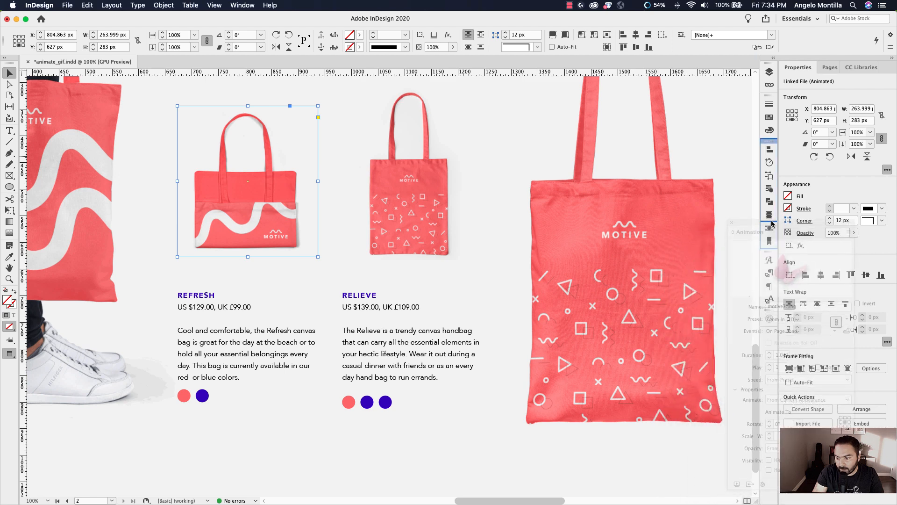
Convert the small wave-pattern handbag image above the REFRESH text to a button
{"action": "left_click", "coordinate": [770, 190]}
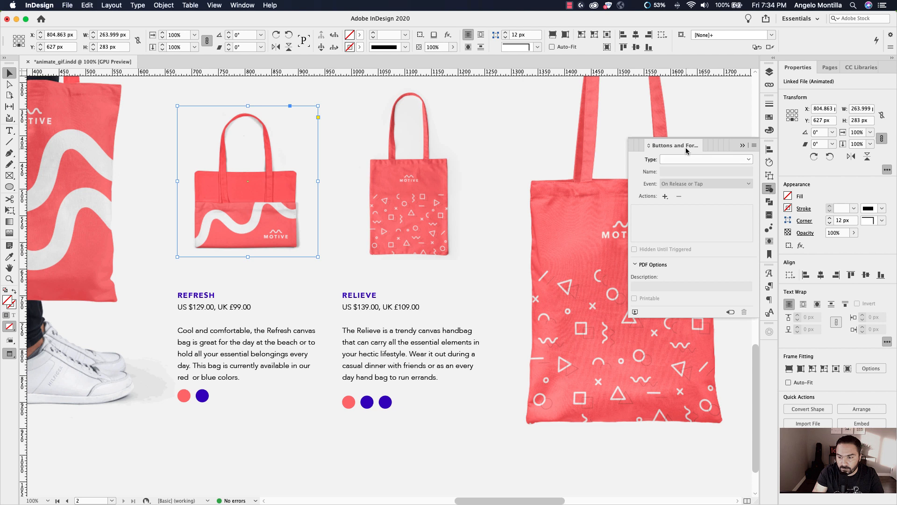
{"action": "left_click_drag", "start_coordinate": [668, 145], "coordinate": [579, 132]}
{"action": "left_click", "coordinate": [742, 146]}
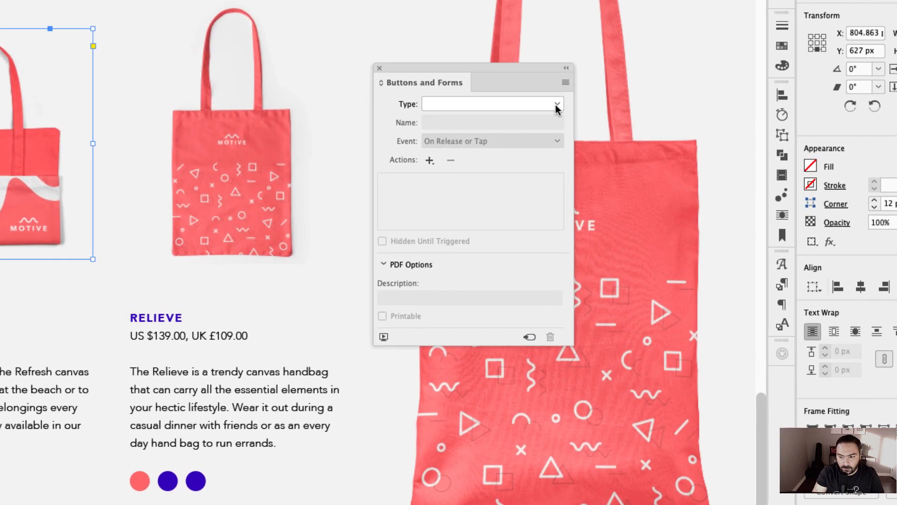
{"action": "left_click", "coordinate": [556, 105]}
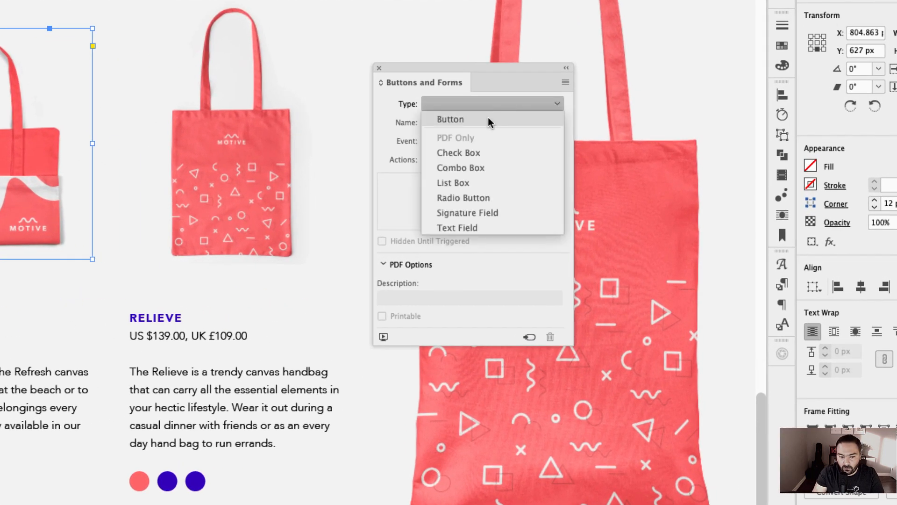
{"action": "left_click", "coordinate": [465, 119]}
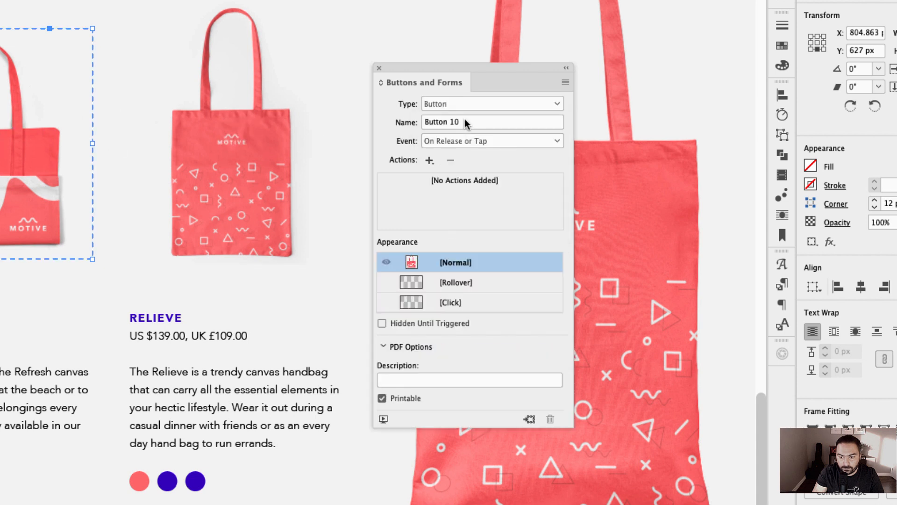
Convert the small geometric-pattern bag image above the RELIEVE text to a button
{"action": "left_click", "coordinate": [236, 129]}
{"action": "left_click", "coordinate": [267, 160]}
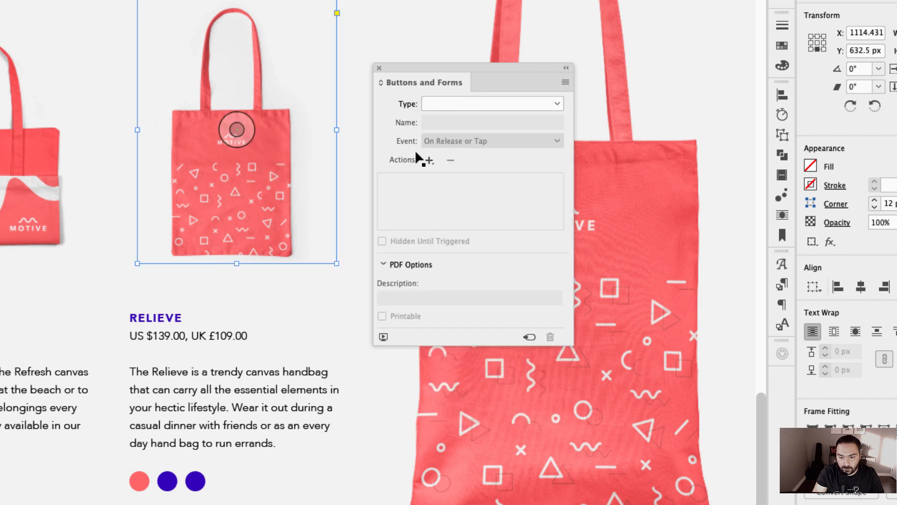
{"action": "left_click", "coordinate": [528, 103]}
{"action": "left_click", "coordinate": [461, 121]}
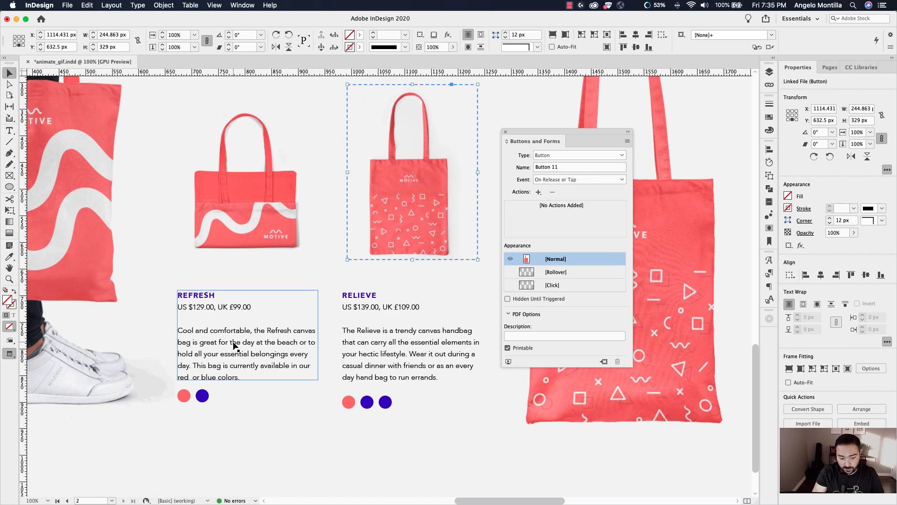
Name the wave-pattern handbag button "Handbag 1"
{"action": "left_click", "coordinate": [235, 333]}
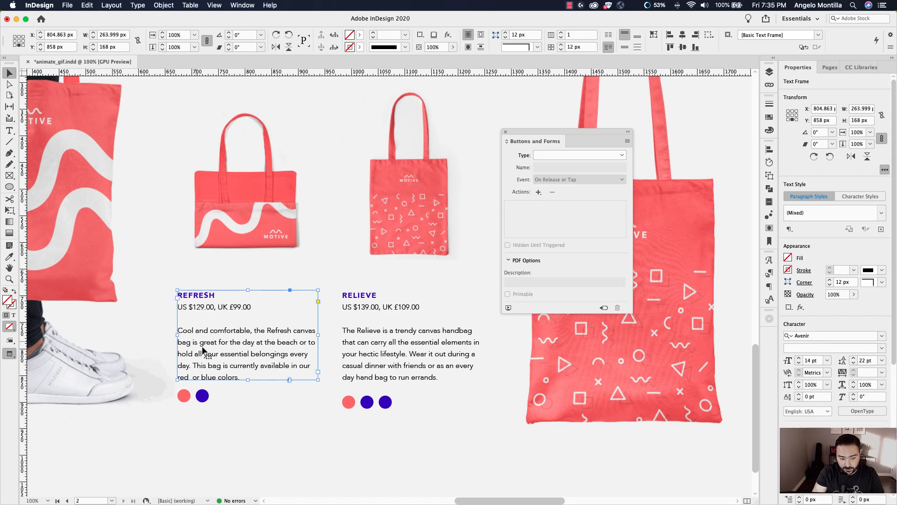
{"action": "left_click", "coordinate": [272, 226]}
{"action": "left_click", "coordinate": [528, 169]}
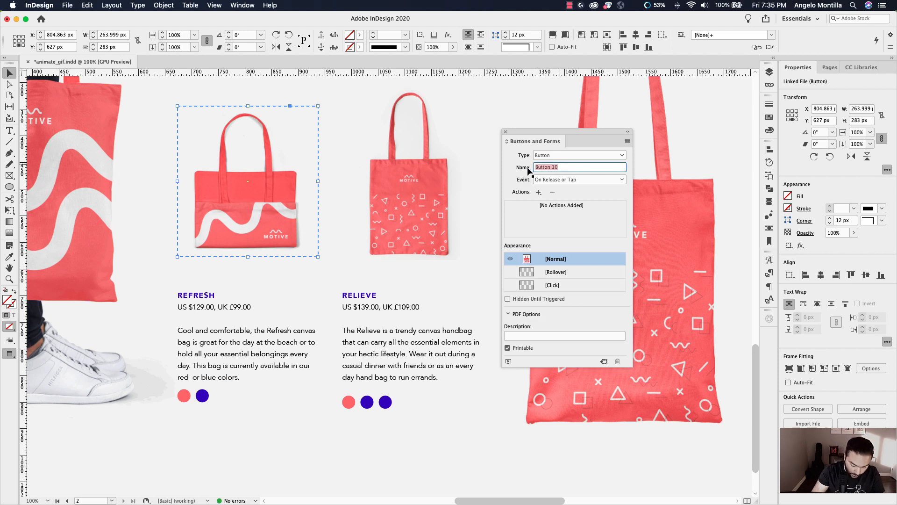
{"action": "type", "text": "Handbag 1"}
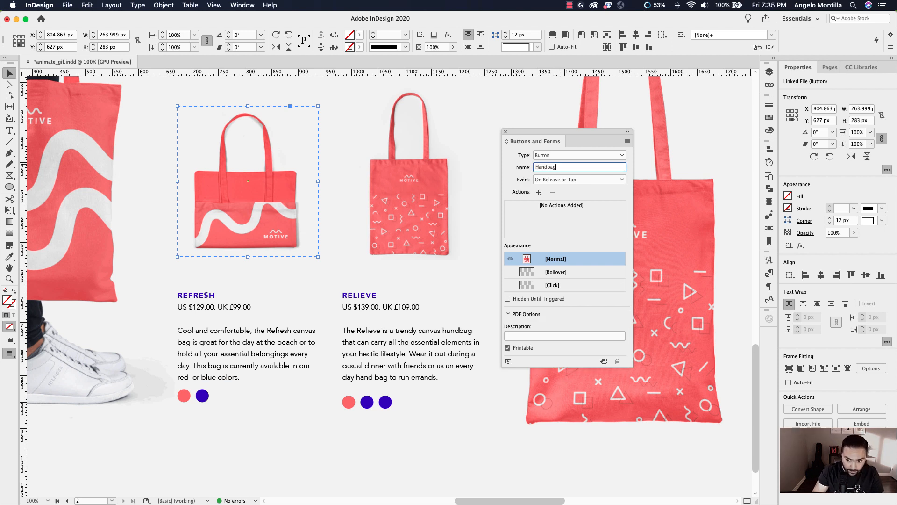
Name the geometric-pattern bag button "Handbag 2"
{"action": "left_click", "coordinate": [442, 192]}
{"action": "left_click", "coordinate": [566, 170]}
{"action": "left_click", "coordinate": [527, 168]}
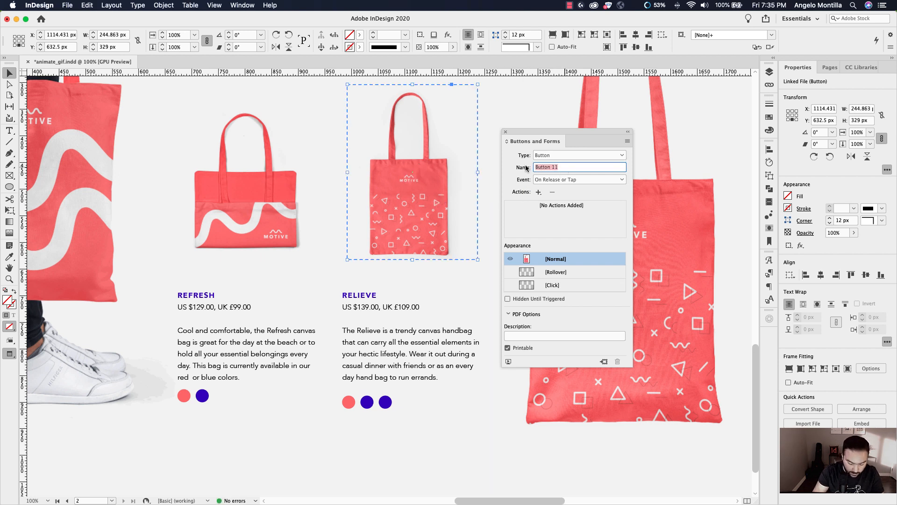
{"action": "type", "text": "Handbag 2"}
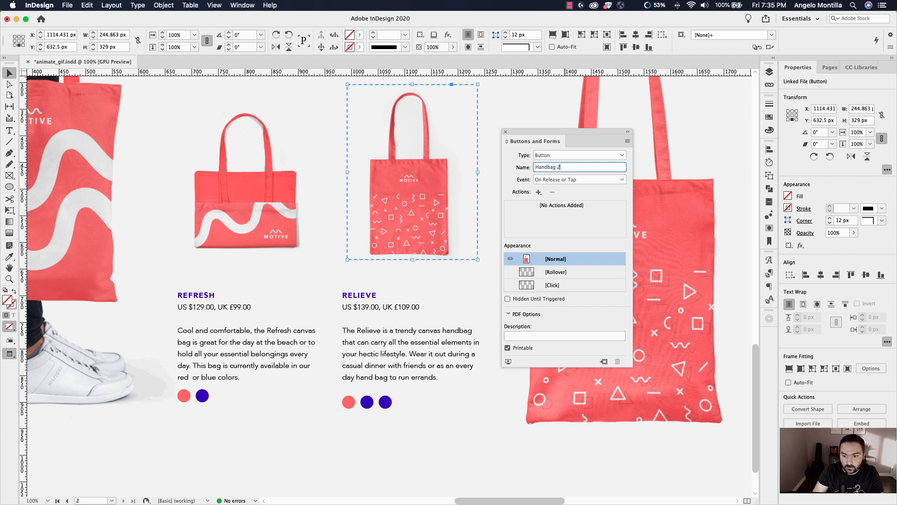
Hyphenate the names of the two bag buttons as "Handbag-1" and "Handbag-2"
{"action": "left_click", "coordinate": [271, 187]}
{"action": "left_click", "coordinate": [556, 168]}
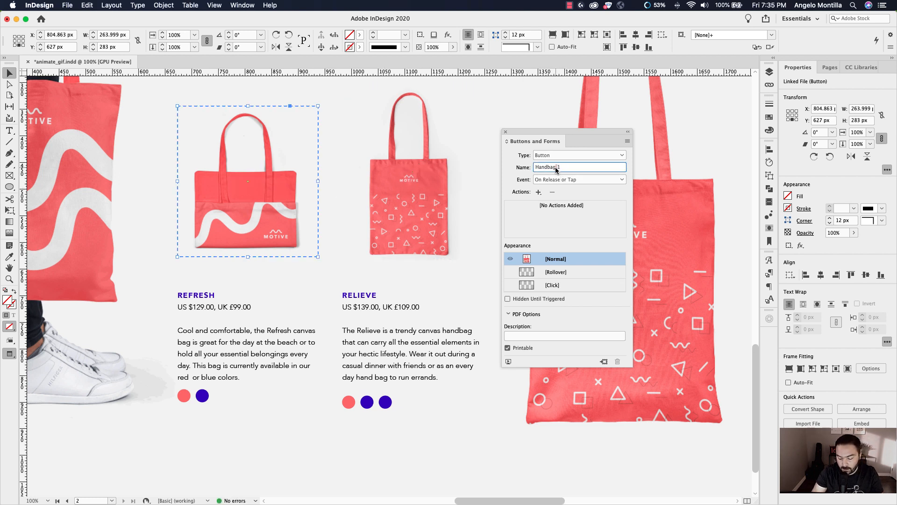
{"action": "left_click", "coordinate": [411, 173]}
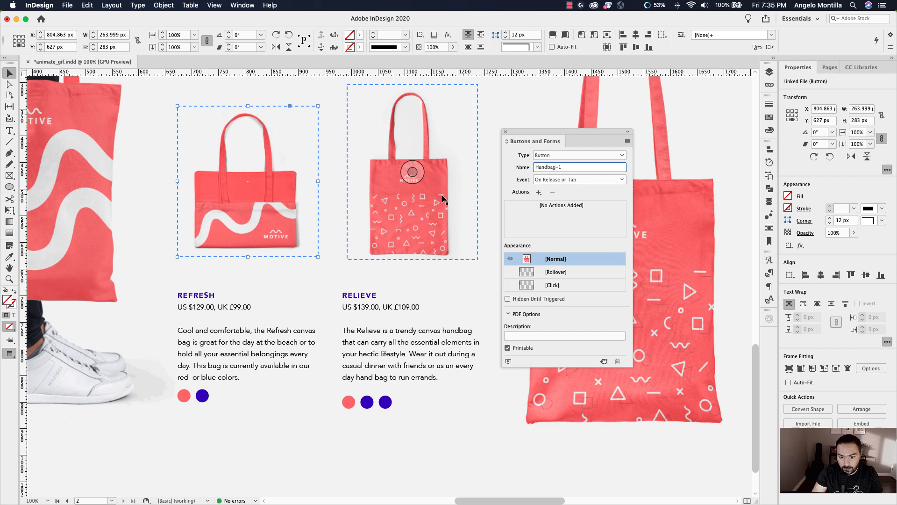
{"action": "left_click", "coordinate": [557, 168]}
{"action": "key", "text": "BackSpace"}
{"action": "type", "text": "-"}
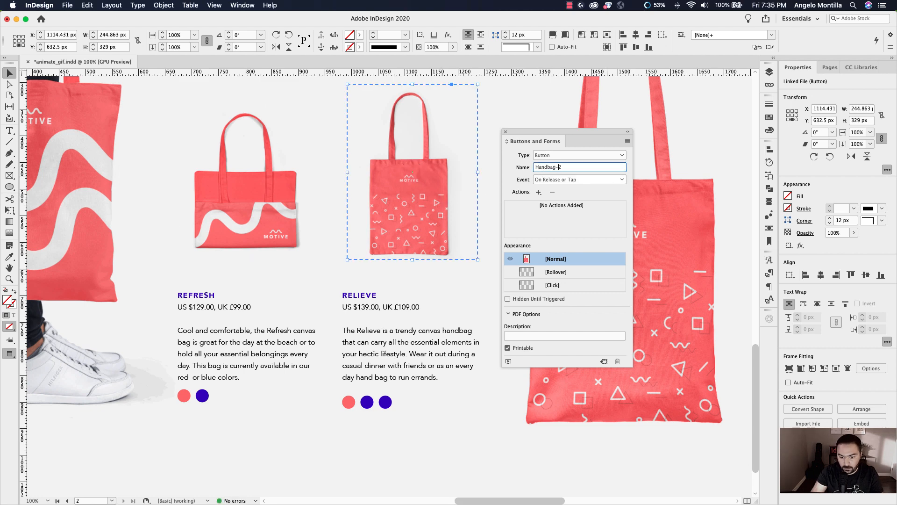
Convert the REFRESH product text frame to a button and name it "Product Info 1"
{"action": "left_click", "coordinate": [279, 318]}
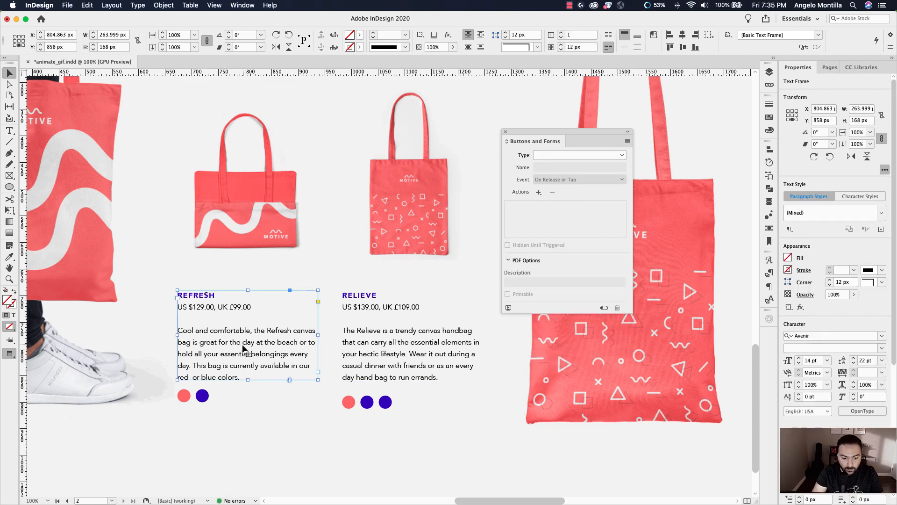
{"action": "left_click", "coordinate": [610, 152]}
{"action": "left_click", "coordinate": [565, 164]}
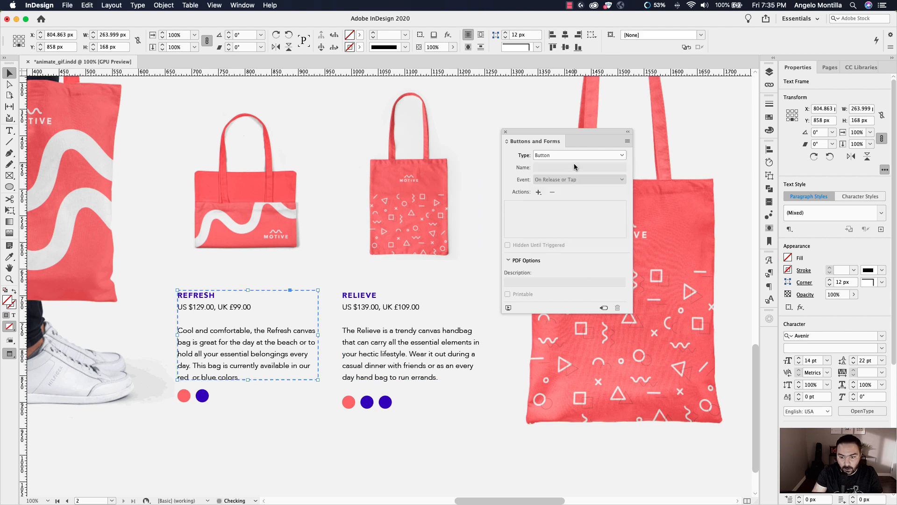
{"action": "left_click", "coordinate": [533, 167]}
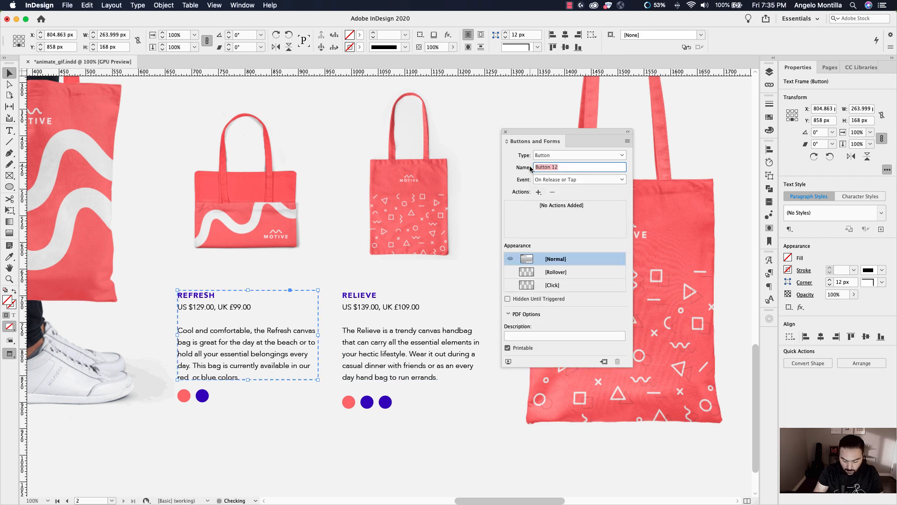
{"action": "type", "text": "R"}
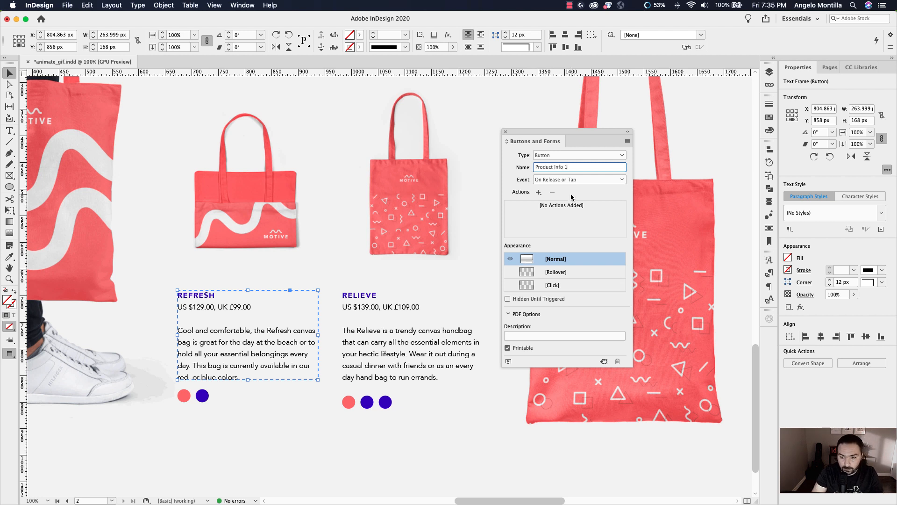
Convert the RELIEVE product text frame to a button and name it "Product Info 2"
{"action": "left_click", "coordinate": [411, 328]}
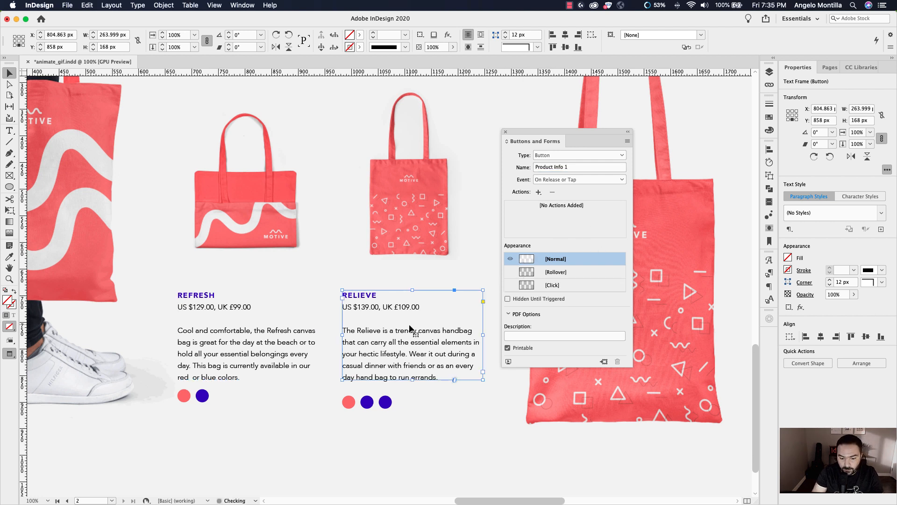
{"action": "left_click", "coordinate": [613, 154]}
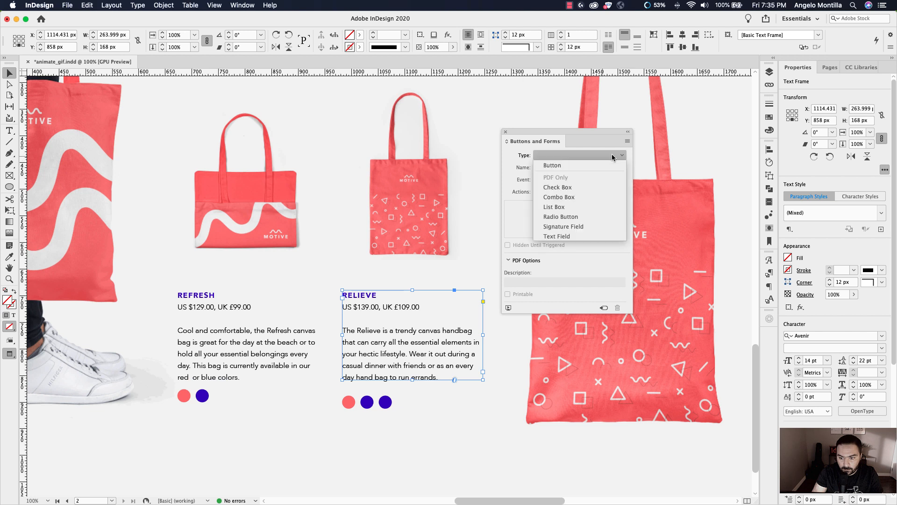
{"action": "left_click", "coordinate": [573, 167]}
{"action": "left_click", "coordinate": [565, 168]}
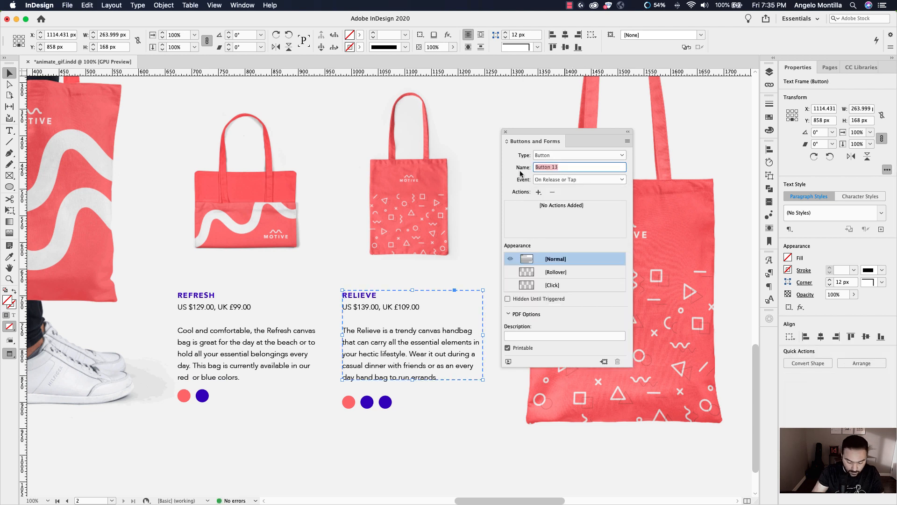
{"action": "type", "text": "R"}
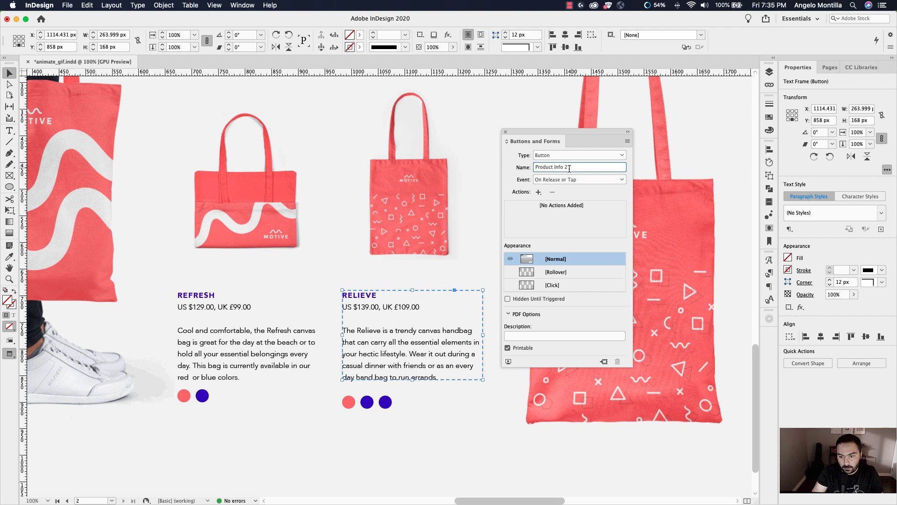
Hyphenate the product text button names as "Product Info-2" and "Product Info-1" and set them to be hidden until triggered
{"action": "type", "text": "-"}
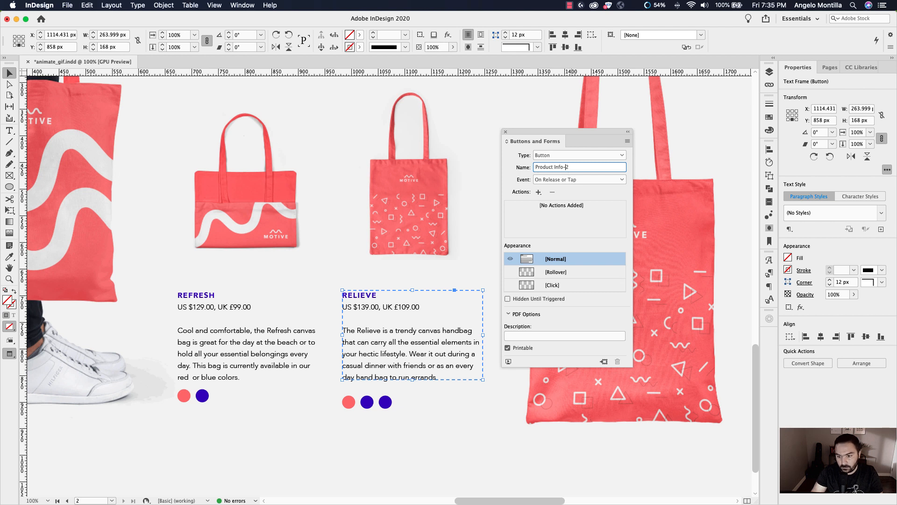
{"action": "left_click", "coordinate": [244, 331]}
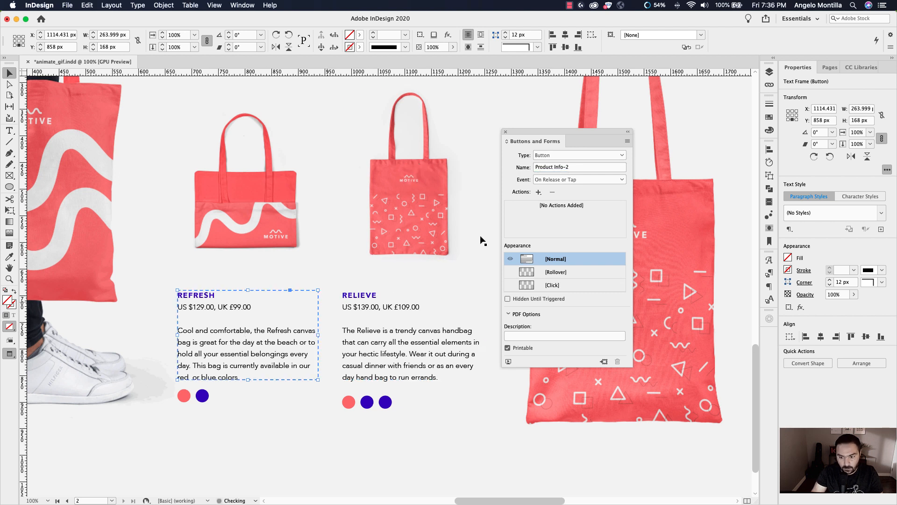
{"action": "left_click", "coordinate": [565, 169]}
{"action": "key", "text": "BackSpace"}
{"action": "type", "text": "-"}
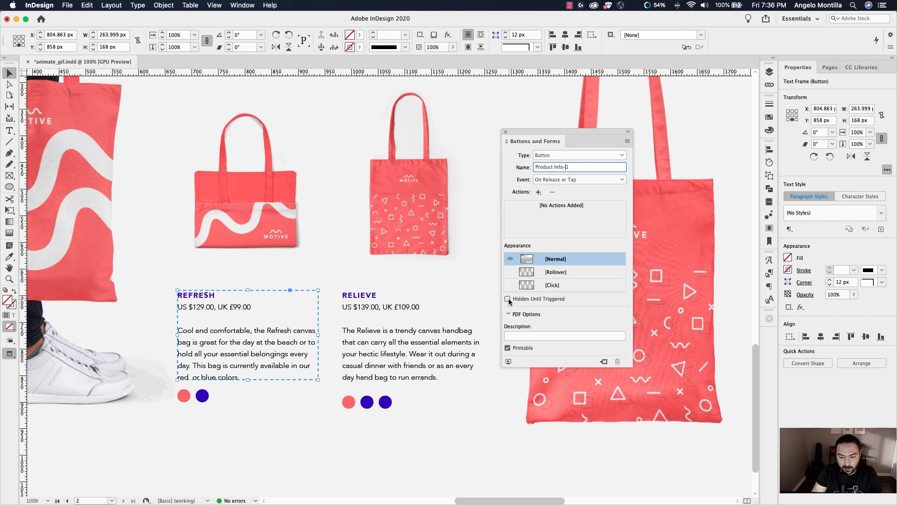
{"action": "left_click", "coordinate": [406, 348]}
{"action": "left_click", "coordinate": [507, 299]}
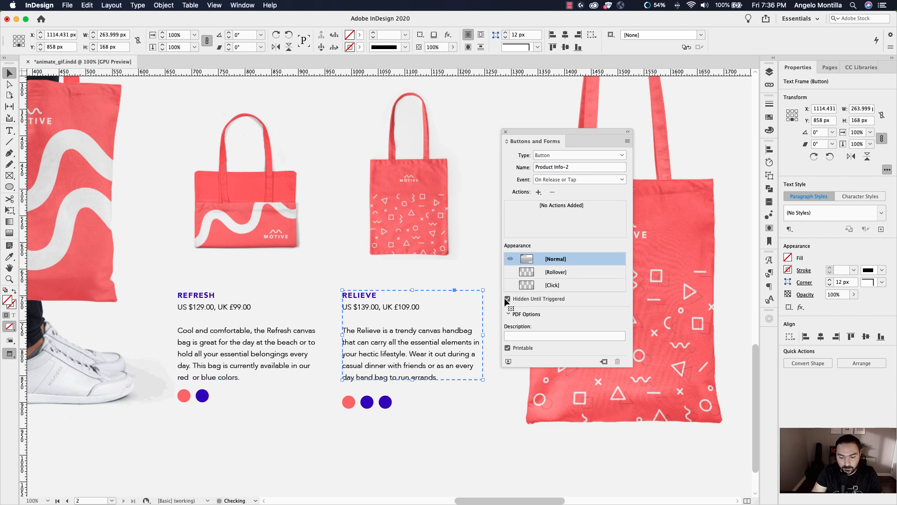
Give the Handbag-1 button a Show/Hide Buttons and Forms action on release or tap that shows Product Info-1
{"action": "left_click", "coordinate": [248, 182]}
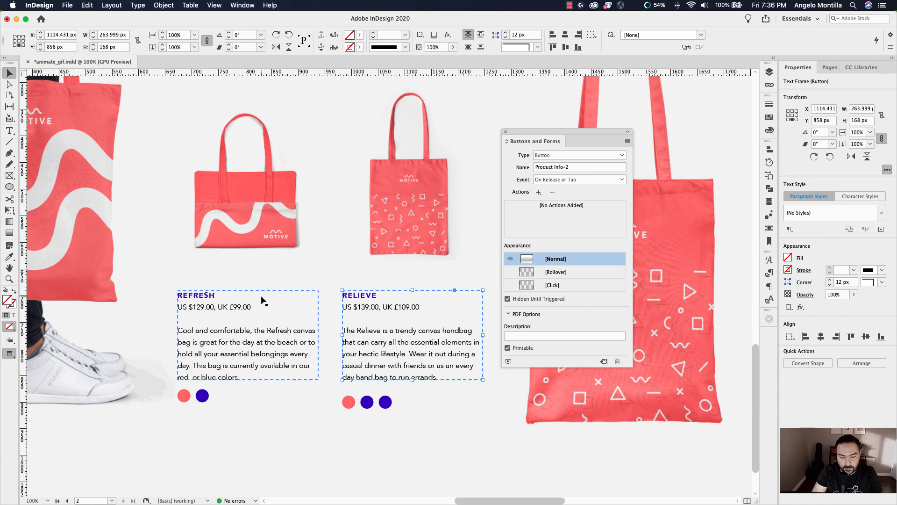
{"action": "left_click", "coordinate": [304, 273]}
{"action": "left_click", "coordinate": [264, 231]}
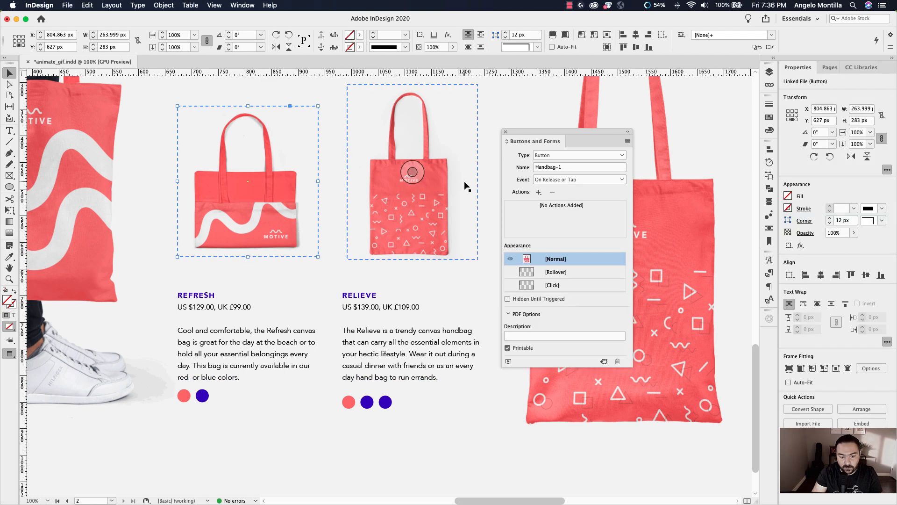
{"action": "left_click", "coordinate": [619, 180]}
{"action": "left_click", "coordinate": [621, 180]}
{"action": "left_click", "coordinate": [621, 180]}
{"action": "left_click", "coordinate": [621, 179]}
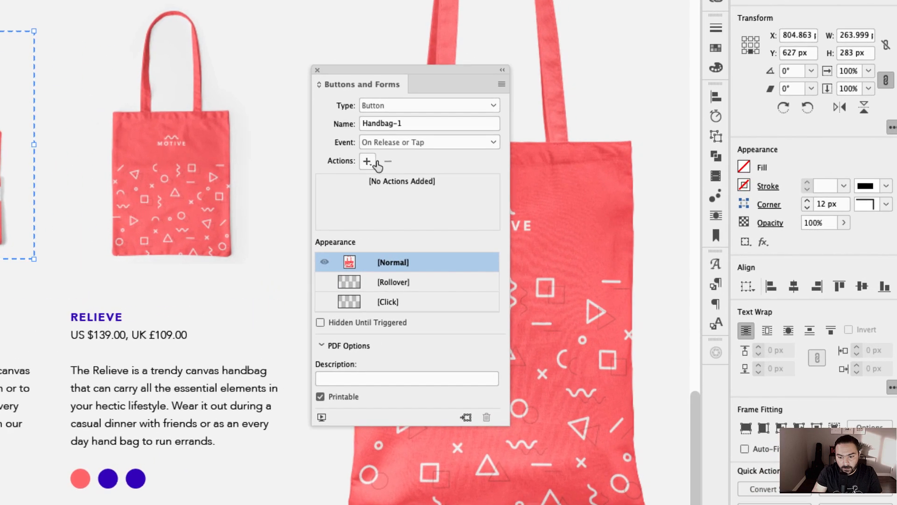
{"action": "left_click", "coordinate": [377, 162]}
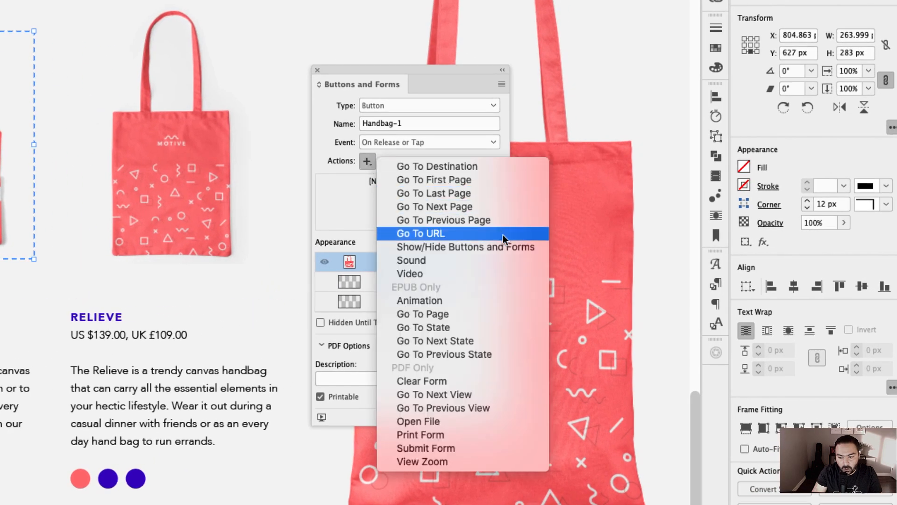
{"action": "left_click", "coordinate": [503, 247]}
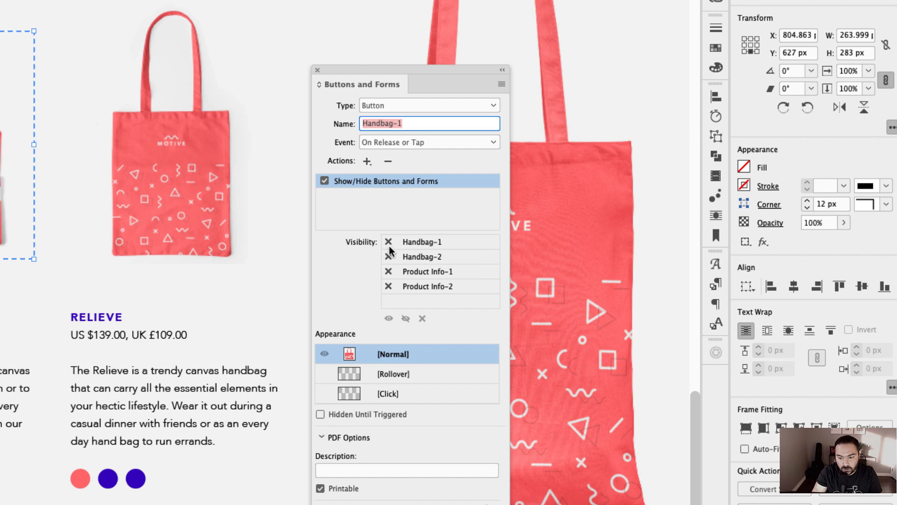
{"action": "left_click", "coordinate": [390, 273]}
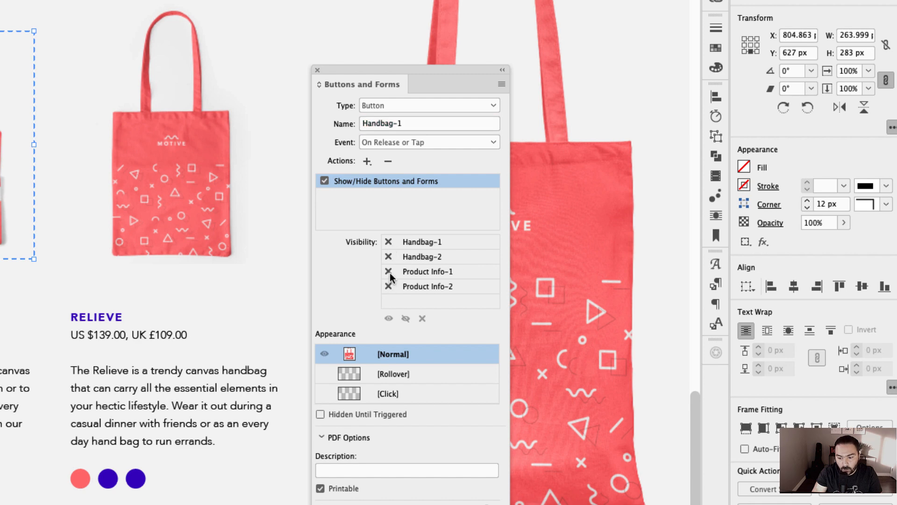
{"action": "left_click", "coordinate": [389, 273]}
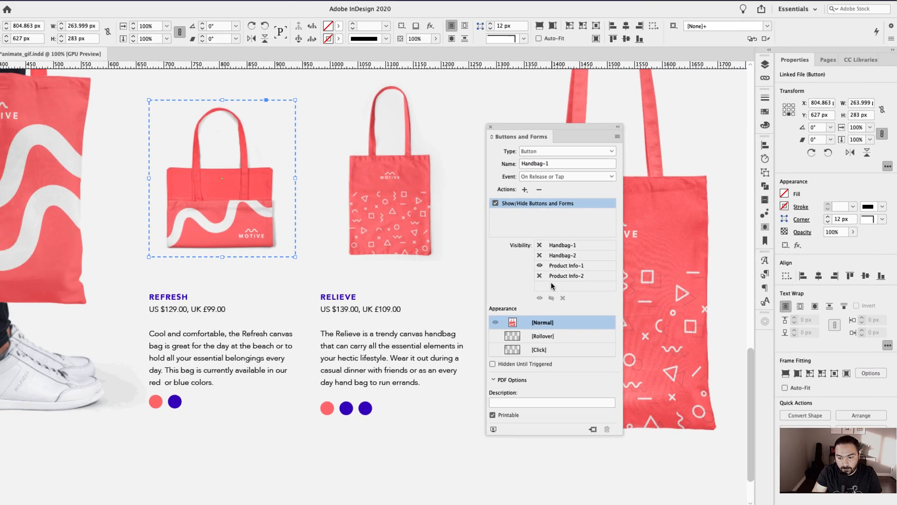
Give the Handbag-2 button a Show/Hide Buttons and Forms action that shows Product Info-2
{"action": "left_click", "coordinate": [393, 169]}
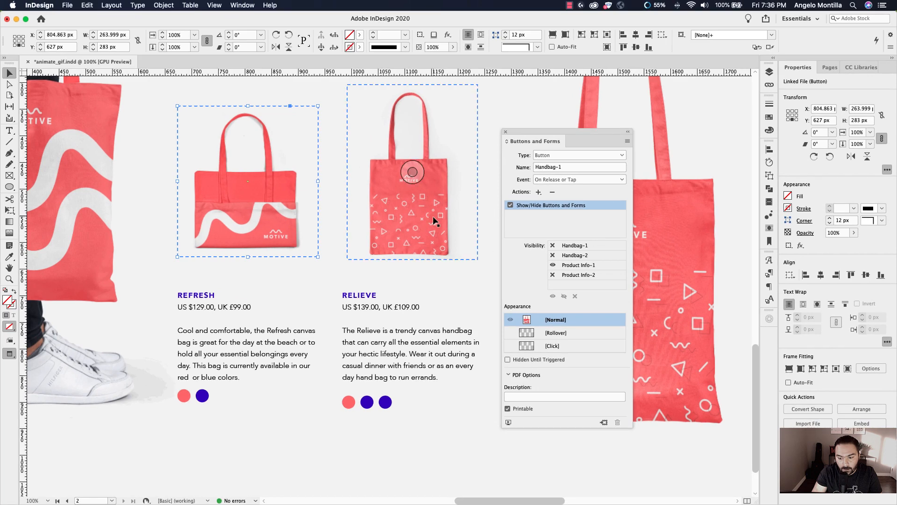
{"action": "left_click", "coordinate": [434, 221]}
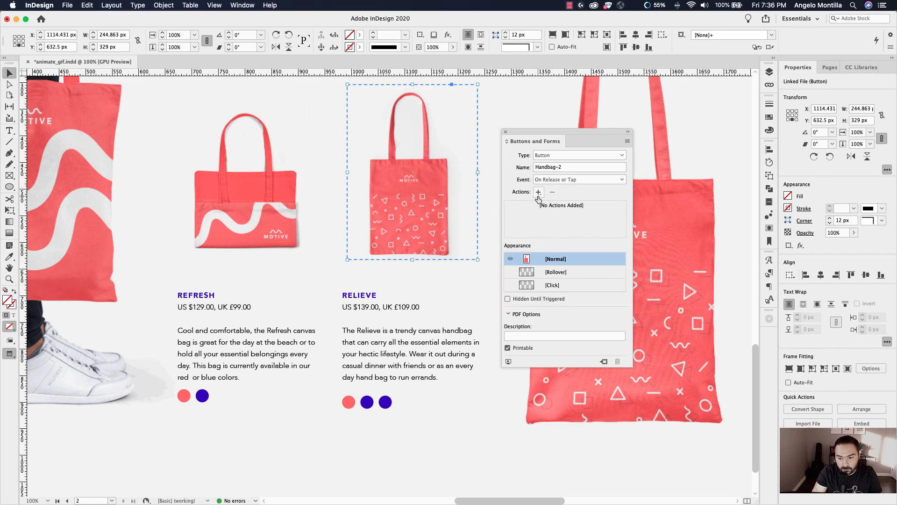
{"action": "left_click", "coordinate": [538, 192]}
{"action": "left_click", "coordinate": [596, 249]}
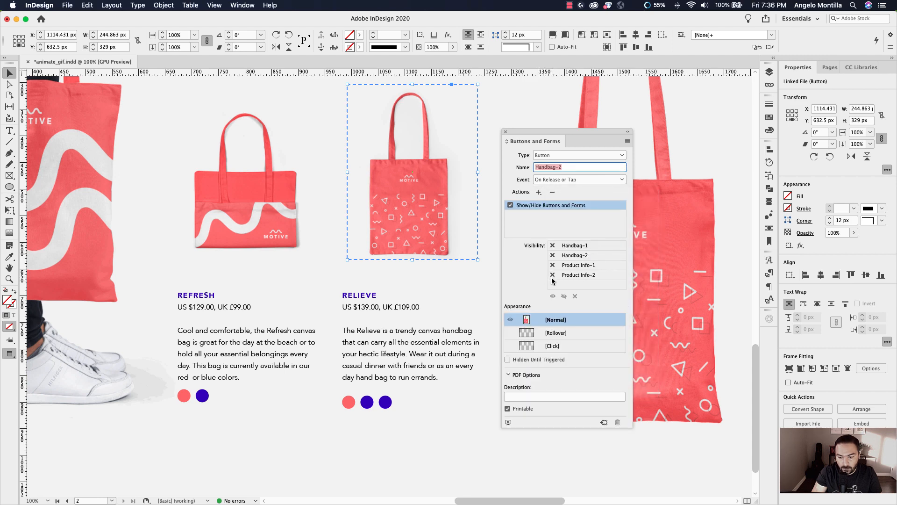
{"action": "left_click", "coordinate": [552, 275]}
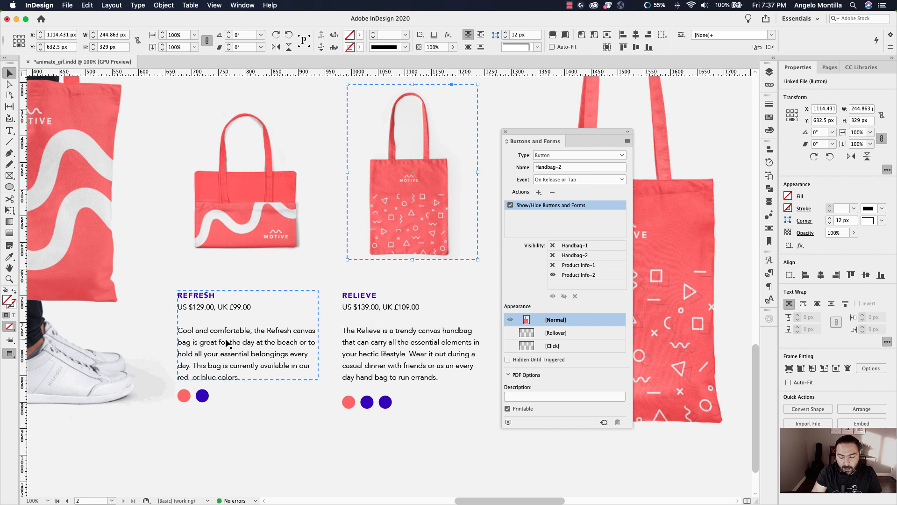
Preview the EPUB interactivity of page 2 with nothing selected, and close the preview
{"action": "left_click", "coordinate": [487, 221]}
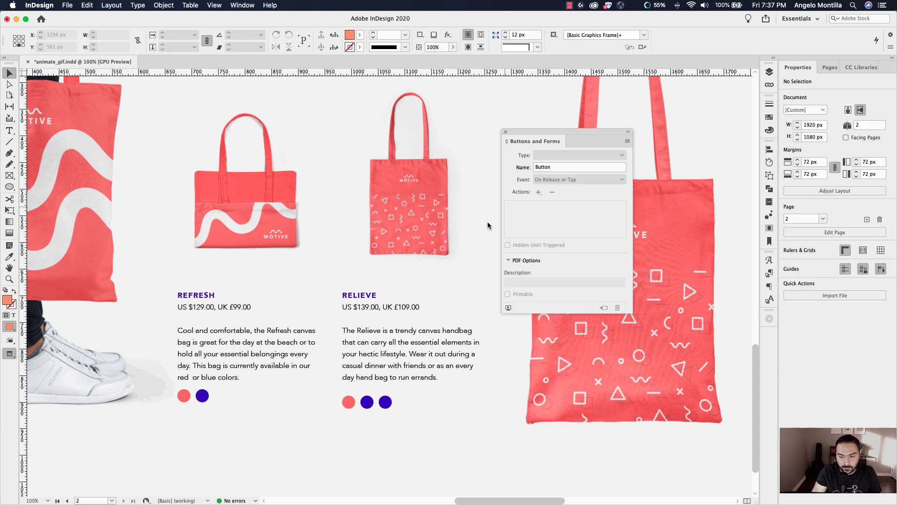
{"action": "left_click_drag", "start_coordinate": [532, 146], "coordinate": [541, 95]}
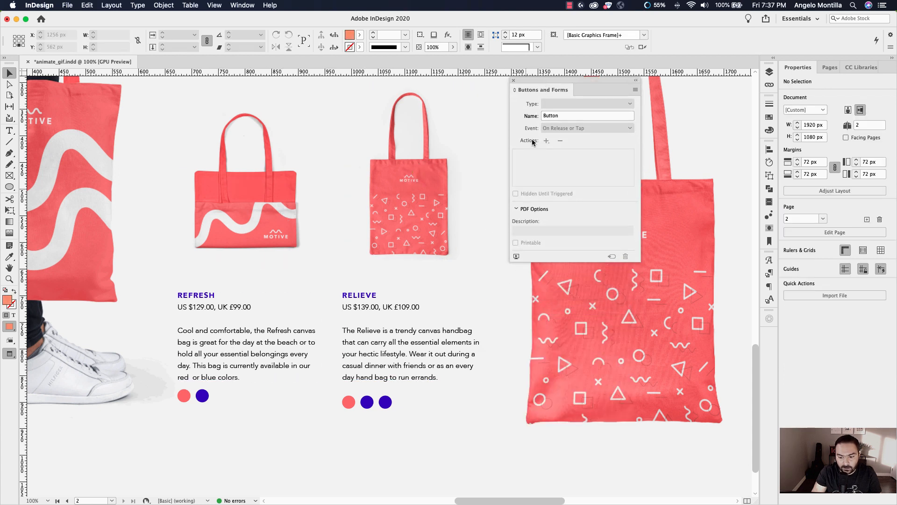
{"action": "left_click", "coordinate": [517, 256]}
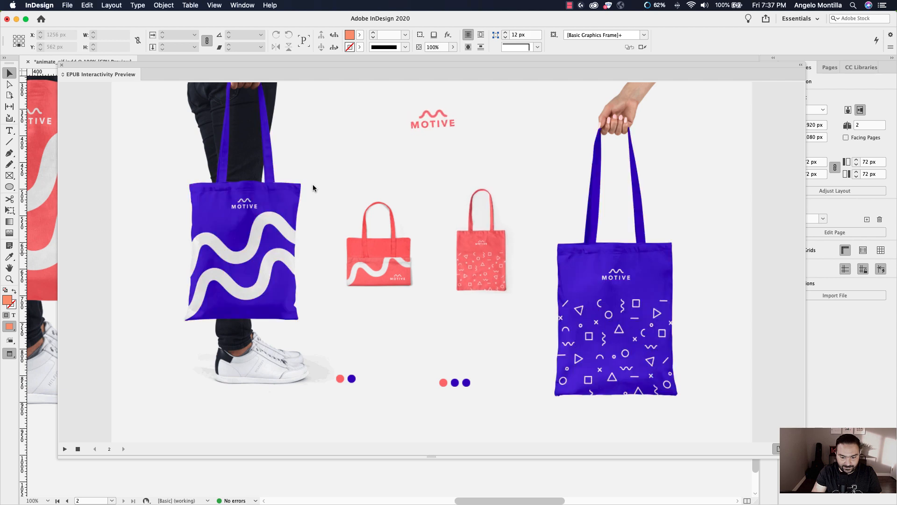
{"action": "left_click", "coordinate": [61, 64]}
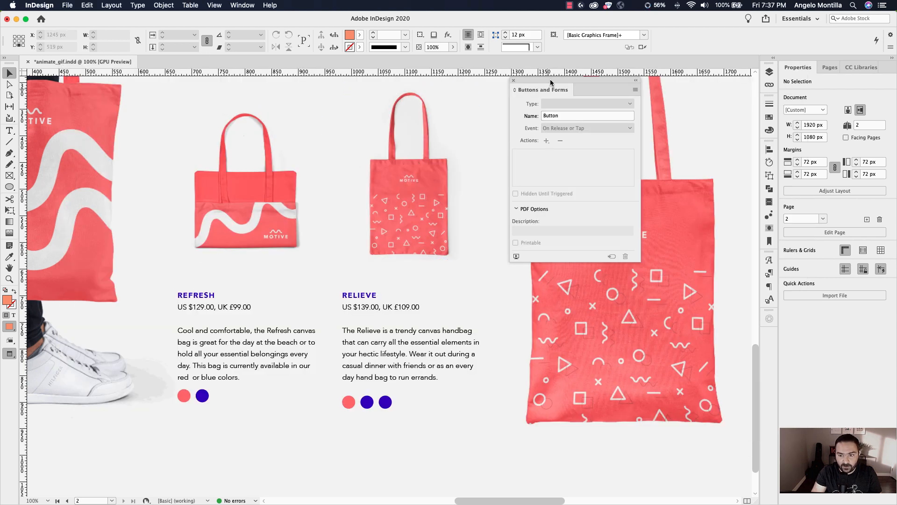
{"action": "left_click_drag", "start_coordinate": [550, 82], "coordinate": [582, 113]}
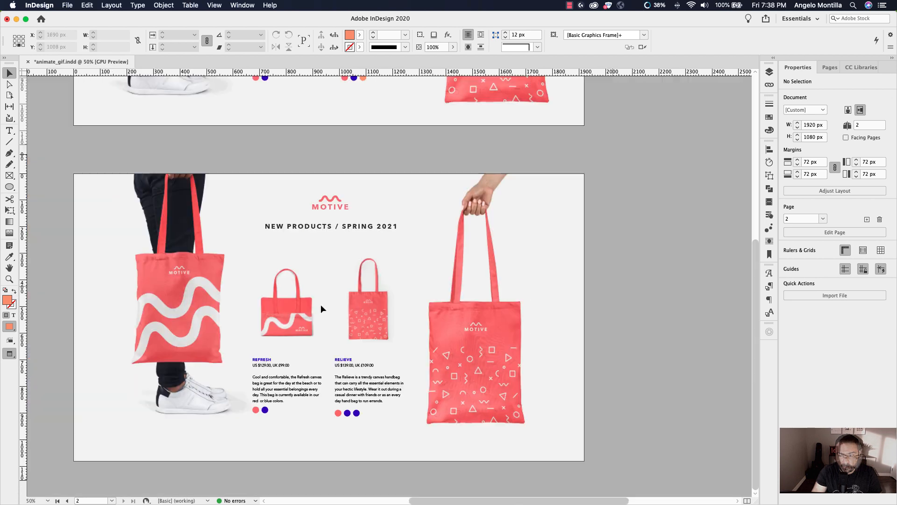
Bring up the animation timing settings for page 2 and detach them from the dock
{"action": "left_click_drag", "start_coordinate": [321, 304], "coordinate": [377, 281]}
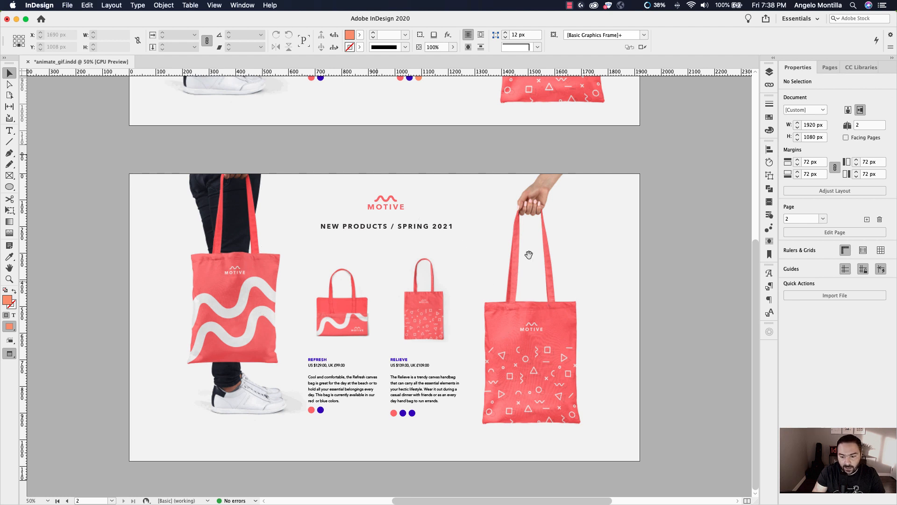
{"action": "left_click", "coordinate": [244, 7]}
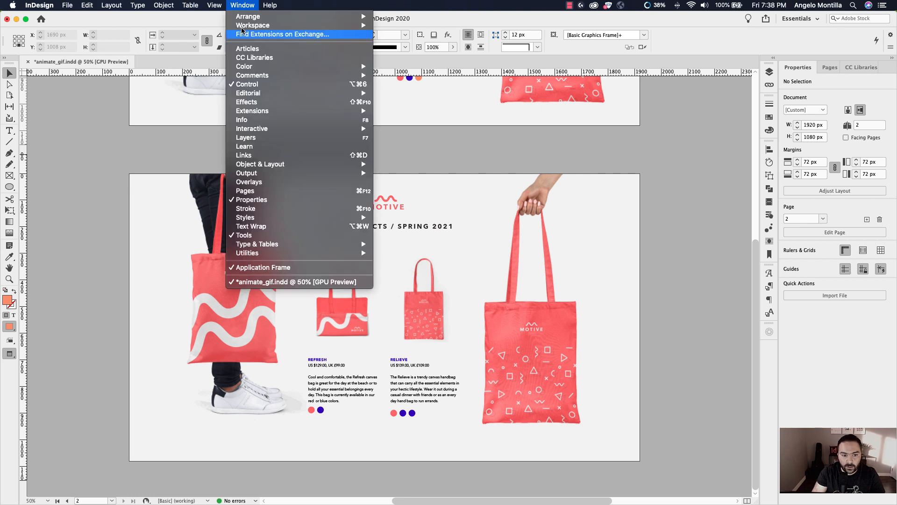
{"action": "mouse_move", "coordinate": [254, 244]}
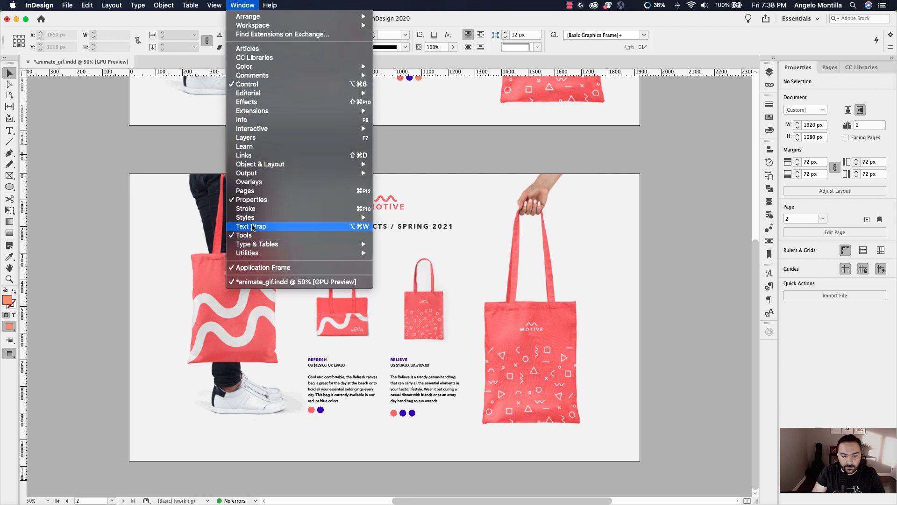
{"action": "mouse_move", "coordinate": [259, 129]}
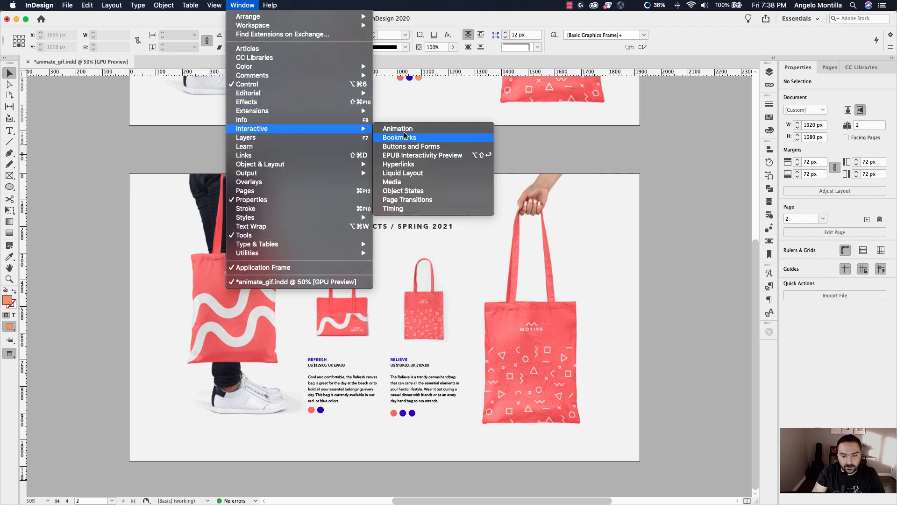
{"action": "left_click", "coordinate": [411, 211]}
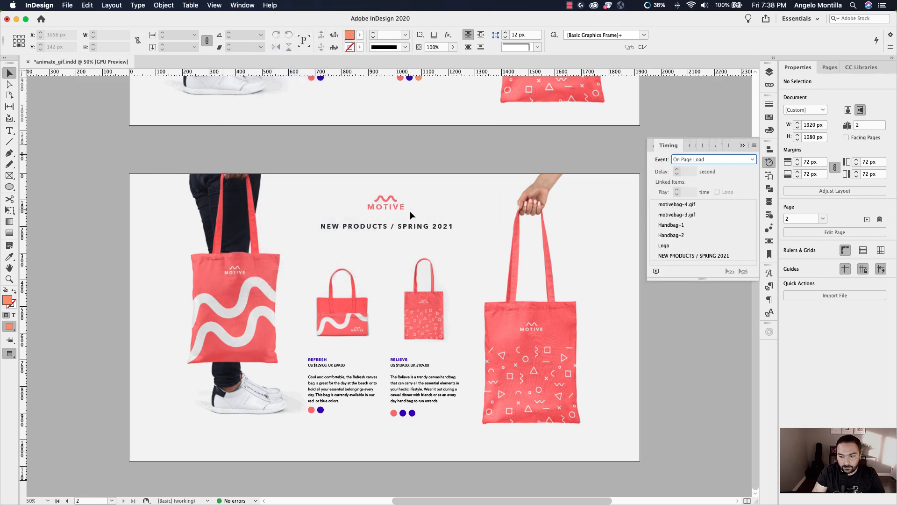
{"action": "mouse_move", "coordinate": [663, 153]}
{"action": "left_mouse_down"}
{"action": "mouse_move", "coordinate": [596, 150]}
{"action": "mouse_move", "coordinate": [666, 144]}
{"action": "left_mouse_up"}
{"action": "left_click", "coordinate": [723, 149]}
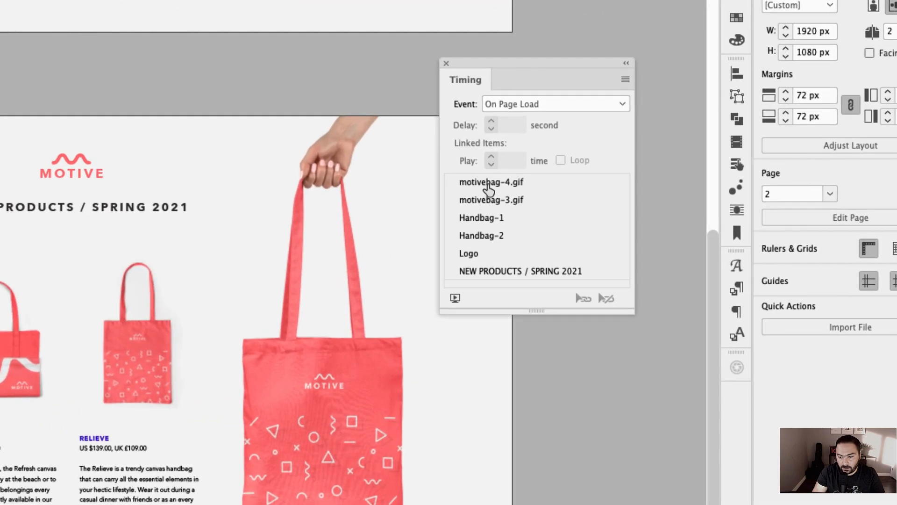
Examine the On Page Load delay of each animated item, from motivebag-4.gif through the NEW PRODUCTS / SPRING 2021 heading
{"action": "left_click", "coordinate": [488, 184]}
{"action": "left_click", "coordinate": [483, 200]}
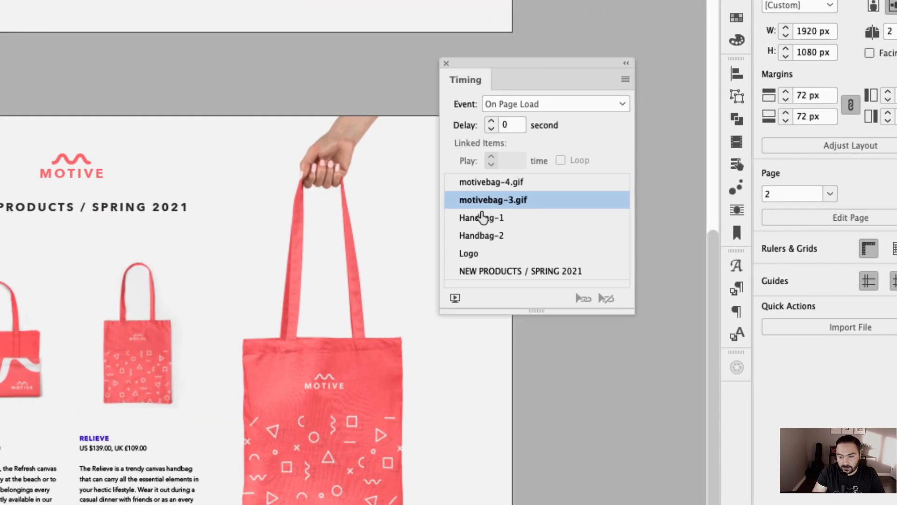
{"action": "left_click", "coordinate": [482, 218]}
{"action": "left_click", "coordinate": [478, 236]}
{"action": "left_click", "coordinate": [474, 255]}
{"action": "left_click", "coordinate": [482, 271]}
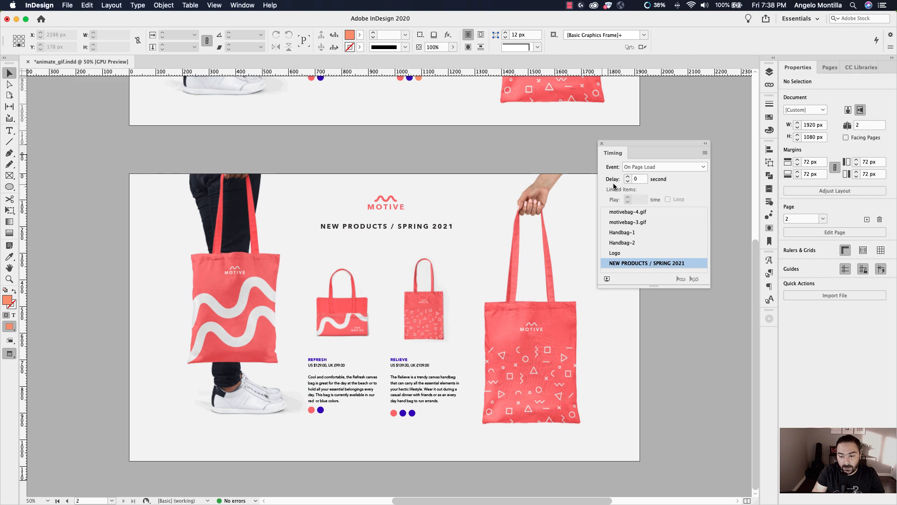
{"action": "mouse_move", "coordinate": [642, 144]}
{"action": "left_mouse_down"}
{"action": "mouse_move", "coordinate": [672, 138]}
{"action": "mouse_move", "coordinate": [639, 152]}
{"action": "left_mouse_up"}
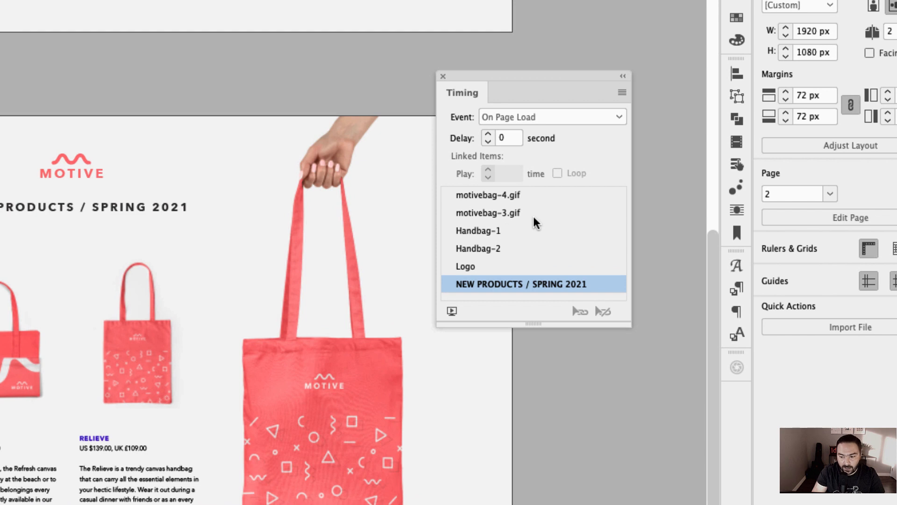
Link the motivebag-4.gif and motivebag-3.gif animations so they play together on page load
{"action": "left_click", "coordinate": [504, 201]}
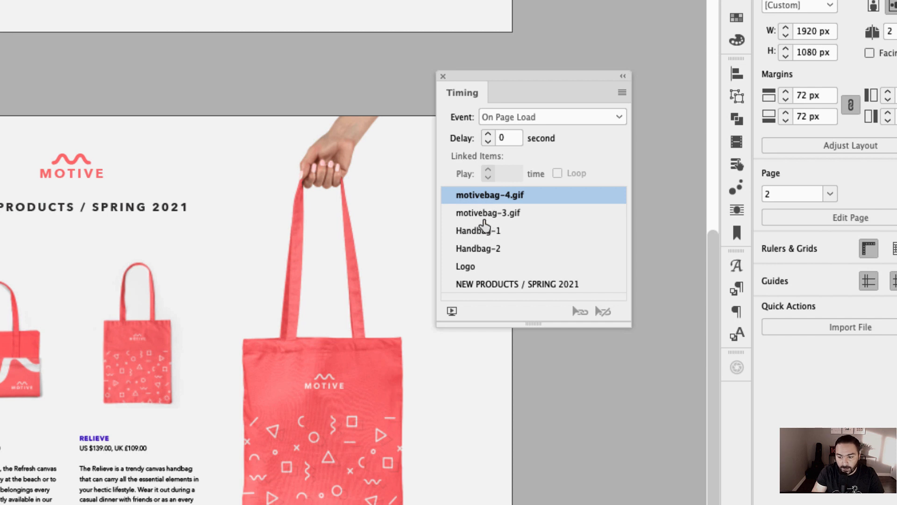
{"action": "left_click", "coordinate": [483, 218], "text": "shift"}
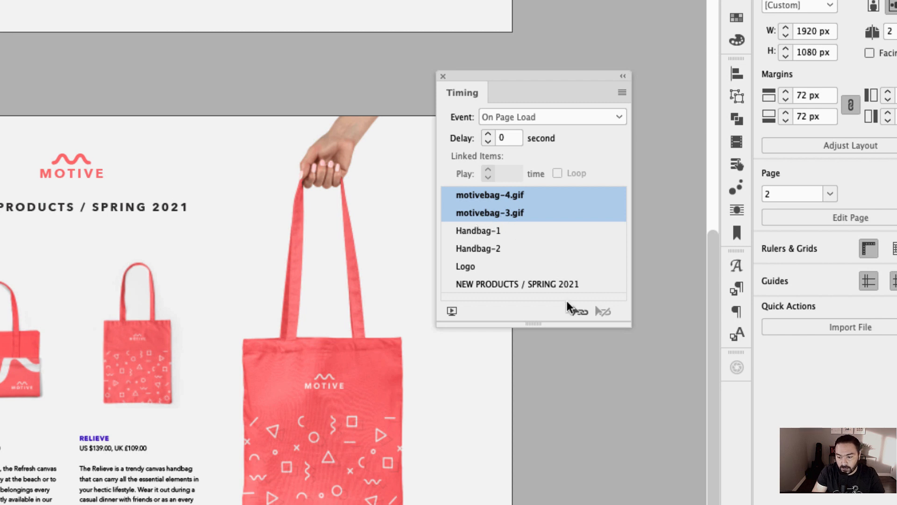
{"action": "left_click", "coordinate": [578, 310]}
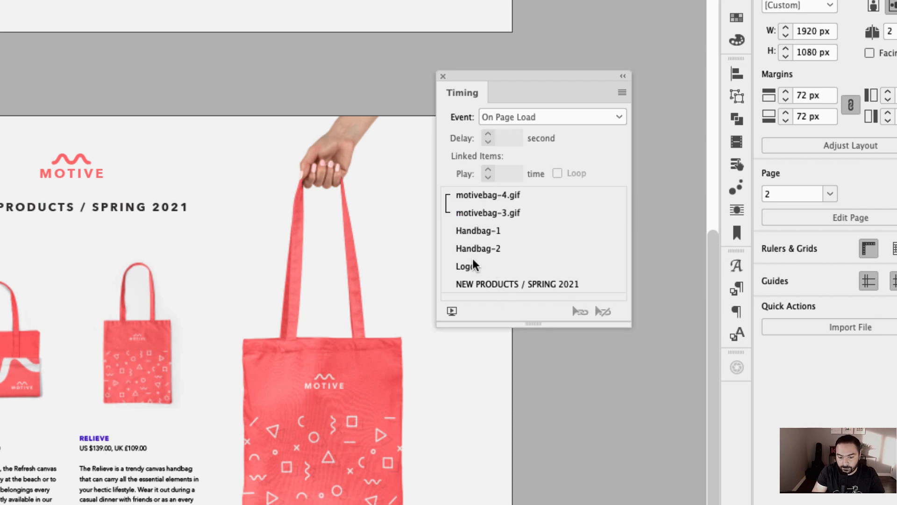
Try linking the Handbag-1 and Handbag-2 animations to play together, and undo that link
{"action": "left_click", "coordinate": [480, 233]}
{"action": "left_click", "coordinate": [486, 255], "text": "shift"}
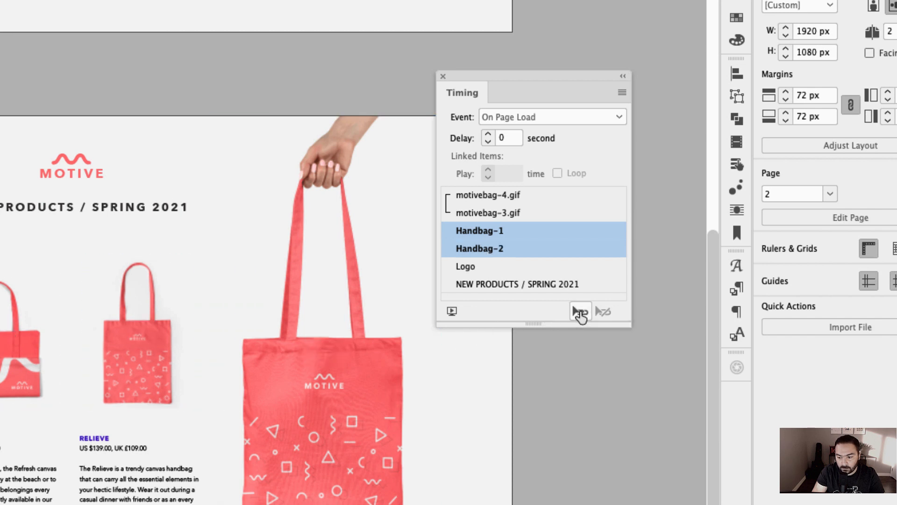
{"action": "left_click", "coordinate": [580, 312]}
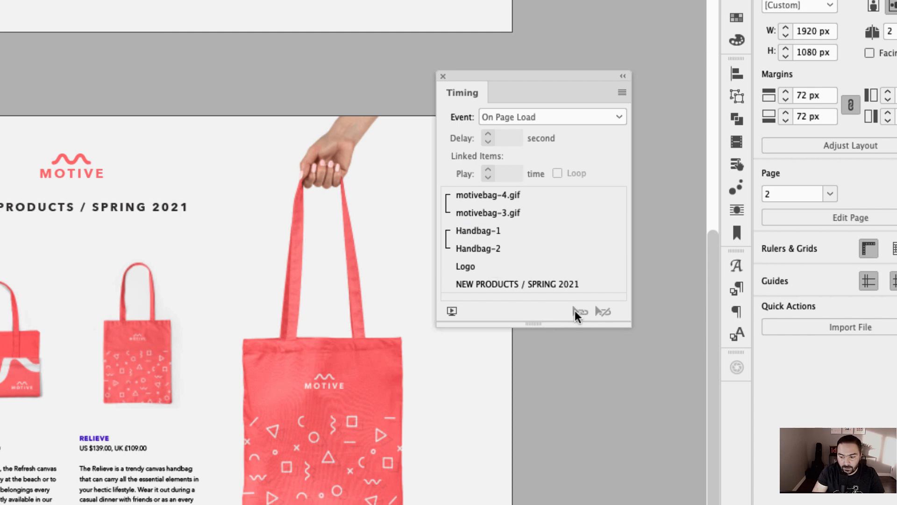
{"action": "key", "text": "super+z"}
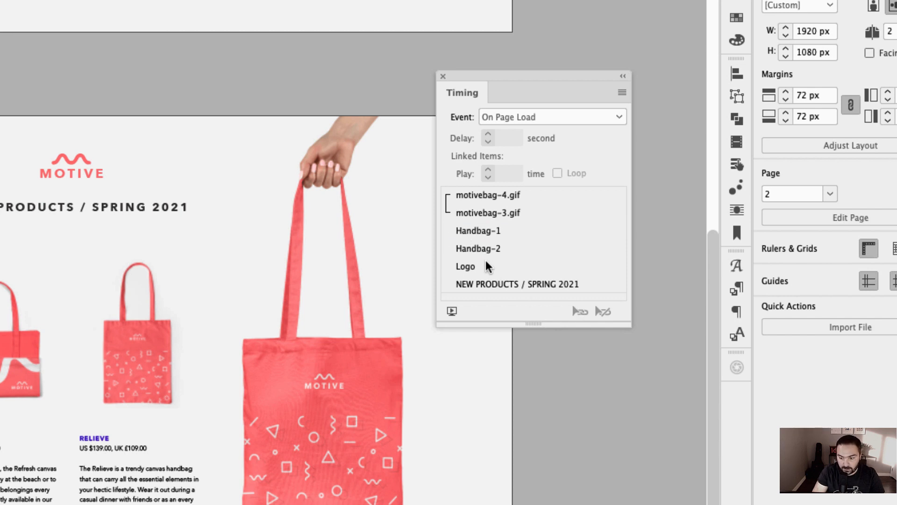
Link the Handbag-1 and Handbag-2 animations so they play together on page load
{"action": "left_click", "coordinate": [491, 236]}
{"action": "left_click", "coordinate": [489, 249], "text": "shift"}
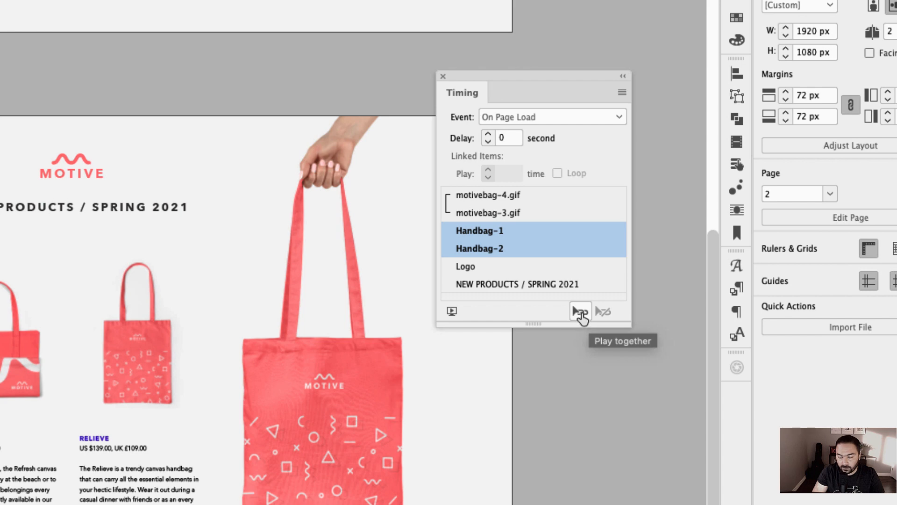
{"action": "left_click", "coordinate": [580, 311]}
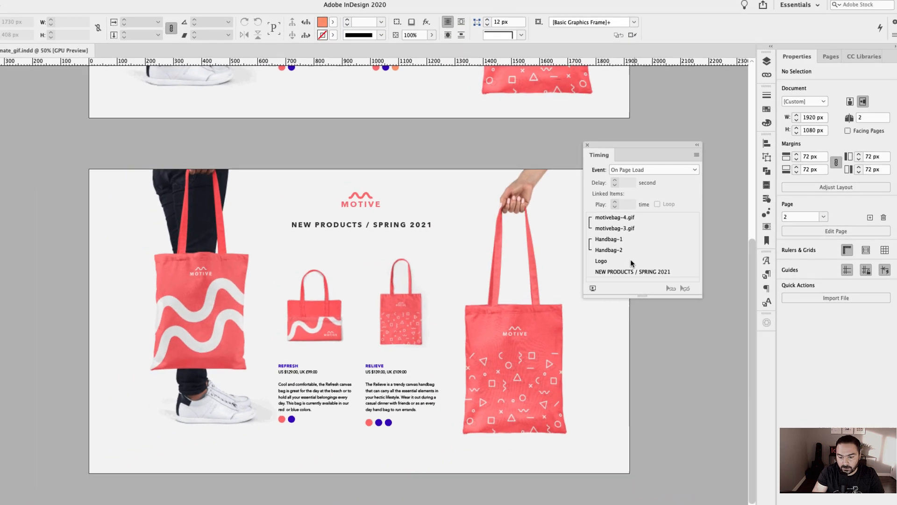
Link the Logo and NEW PRODUCTS / SPRING 2021 heading animations so they play together on page load
{"action": "left_click", "coordinate": [610, 263]}
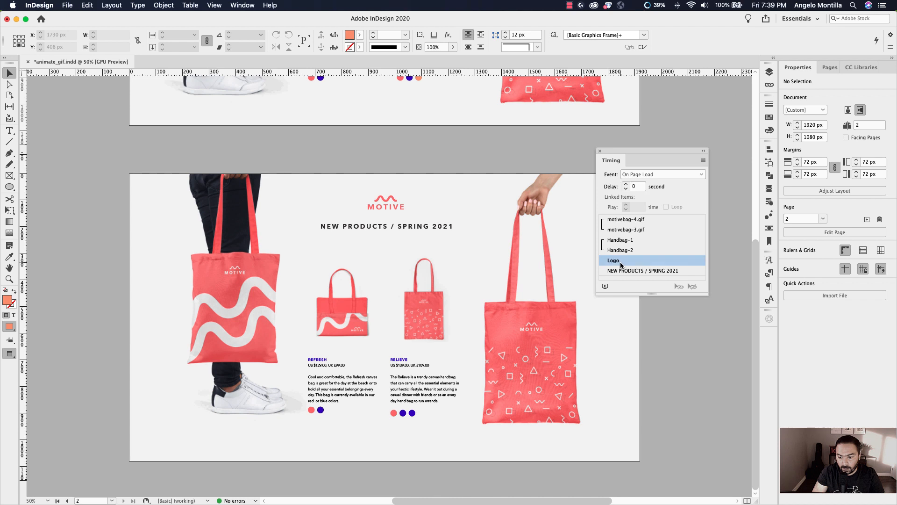
{"action": "left_click", "coordinate": [645, 272], "text": "shift"}
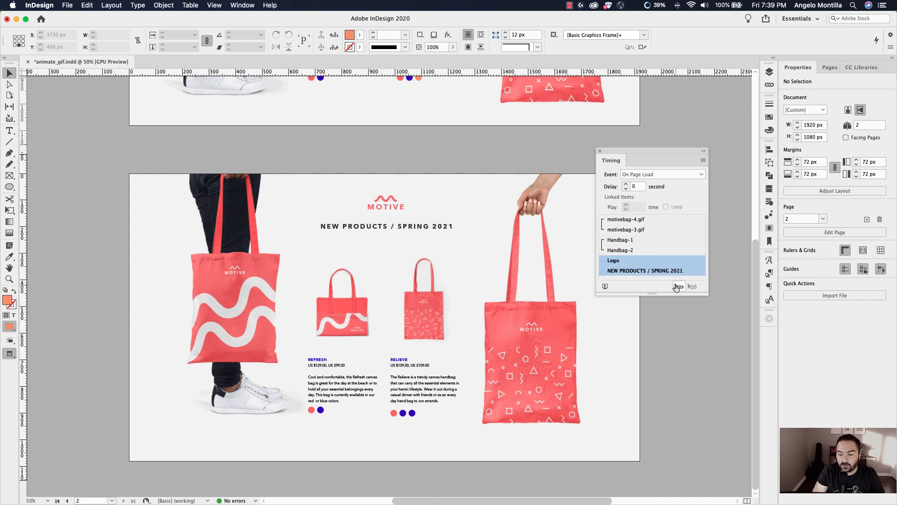
{"action": "left_click", "coordinate": [675, 287]}
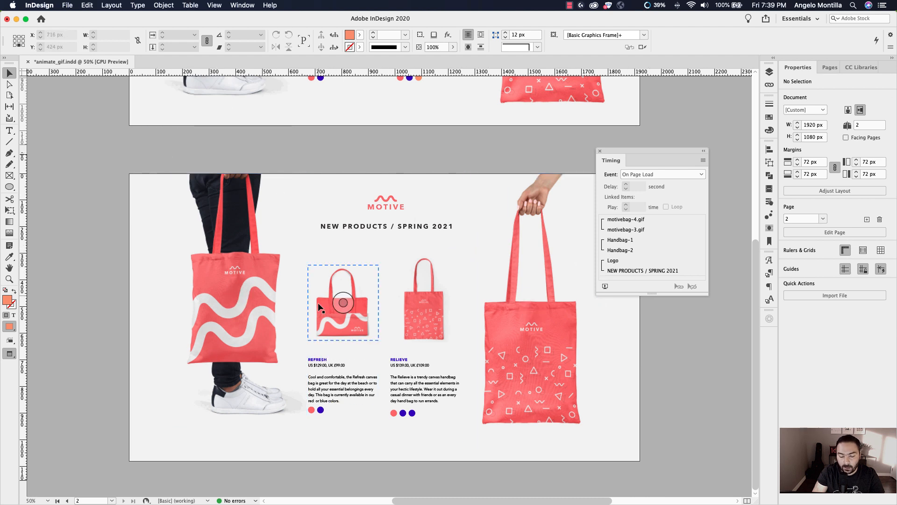
Preview page 2's EPUB interactivity, test both small bag buttons for their product texts, and close the preview
{"action": "left_click", "coordinate": [605, 287]}
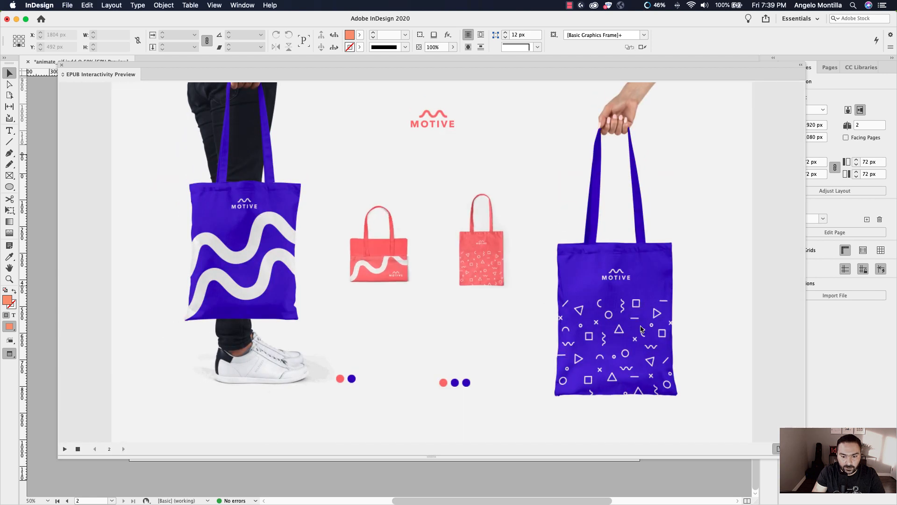
{"action": "left_click", "coordinate": [397, 265]}
{"action": "left_click", "coordinate": [493, 269]}
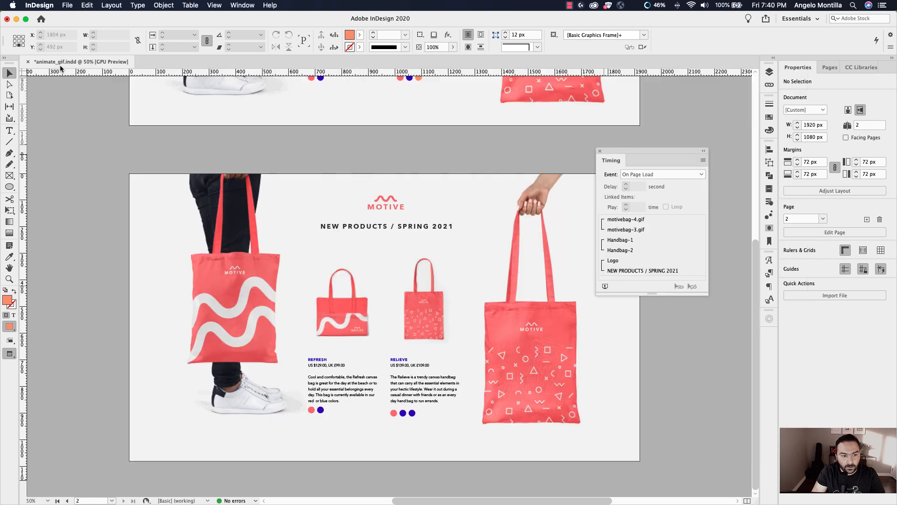
{"action": "left_click", "coordinate": [61, 65]}
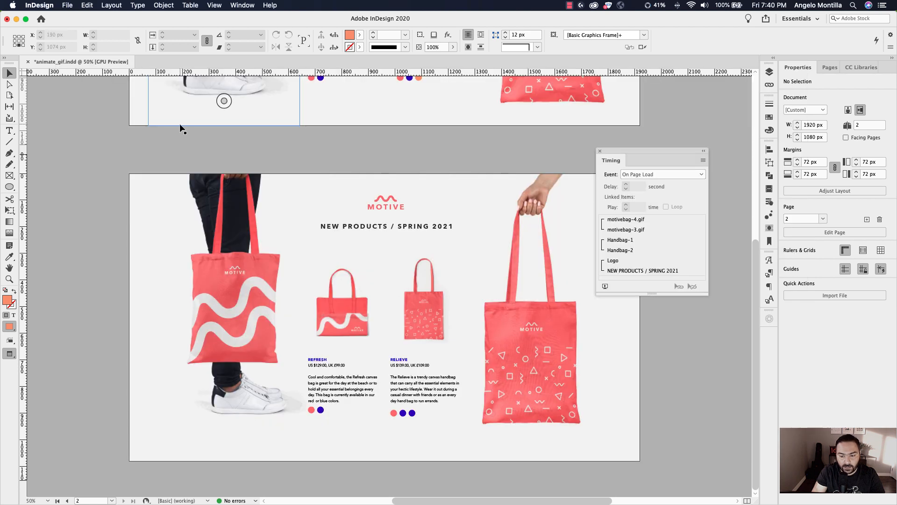
{"action": "left_click_drag", "start_coordinate": [639, 151], "coordinate": [684, 150]}
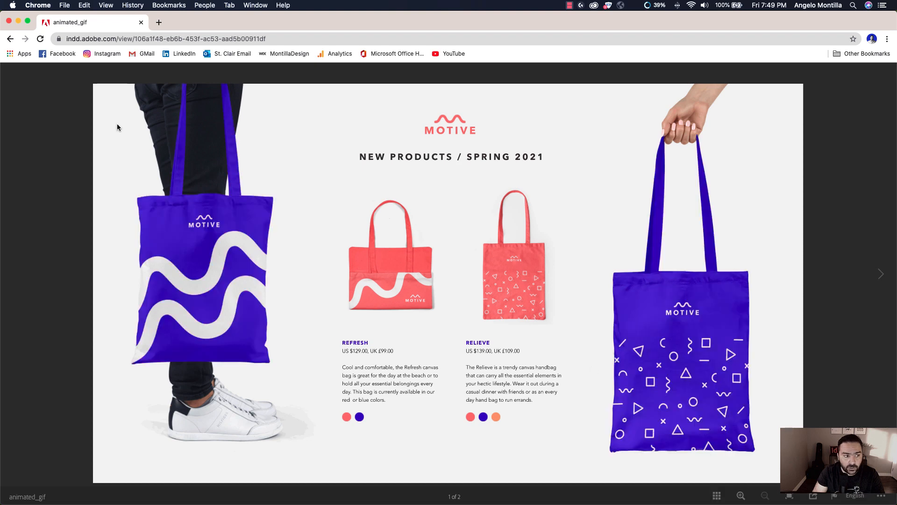
Switch to Chrome and reload the published animated_gif document to replay its page-load animations
{"action": "left_click", "coordinate": [41, 40]}
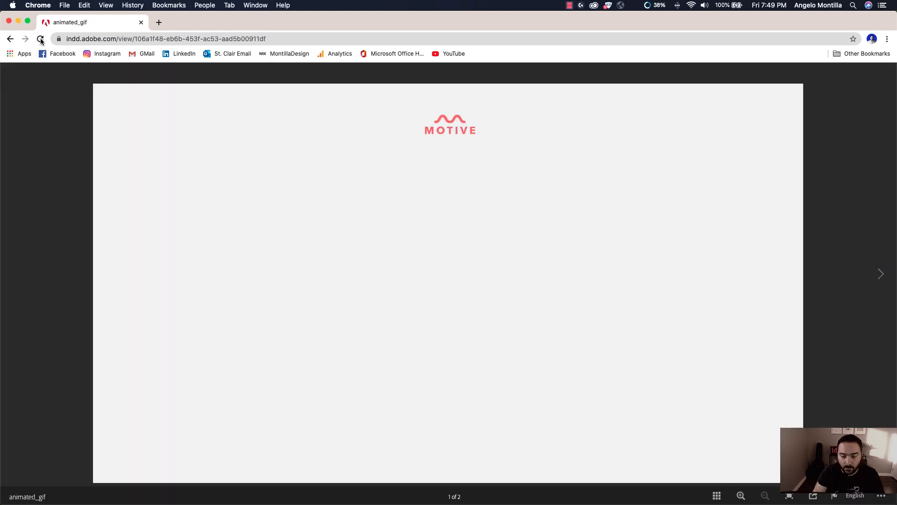